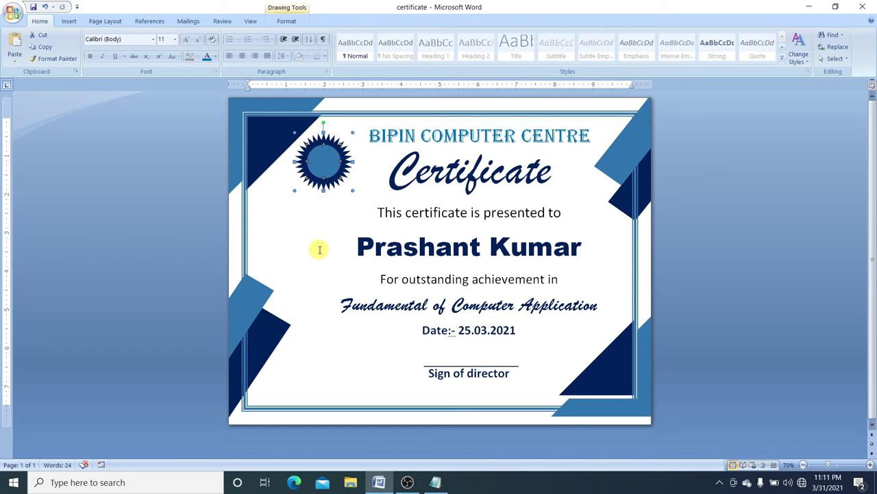
Deselect the sun emblem on the finished certificate
{"action": "left_click", "coordinate": [281, 194]}
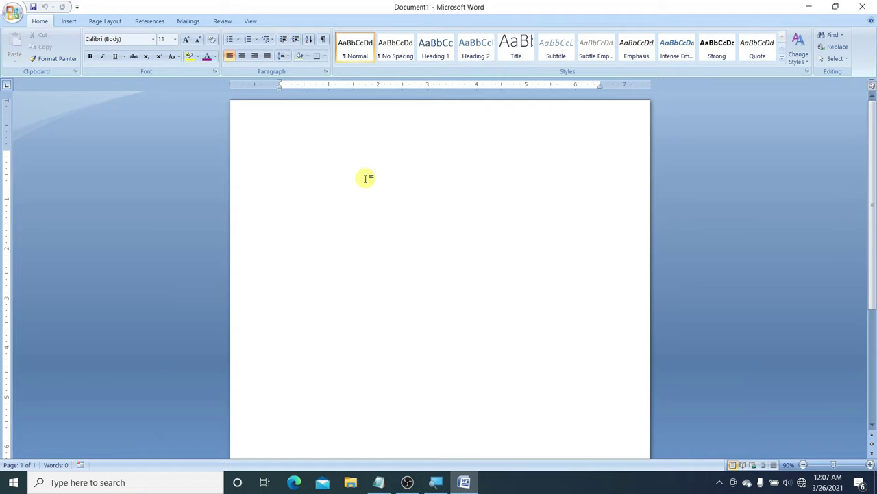
Switch the page to Landscape with Narrow 0.5-inch margins, and zoom out to see the whole page
{"action": "left_click", "coordinate": [106, 21]}
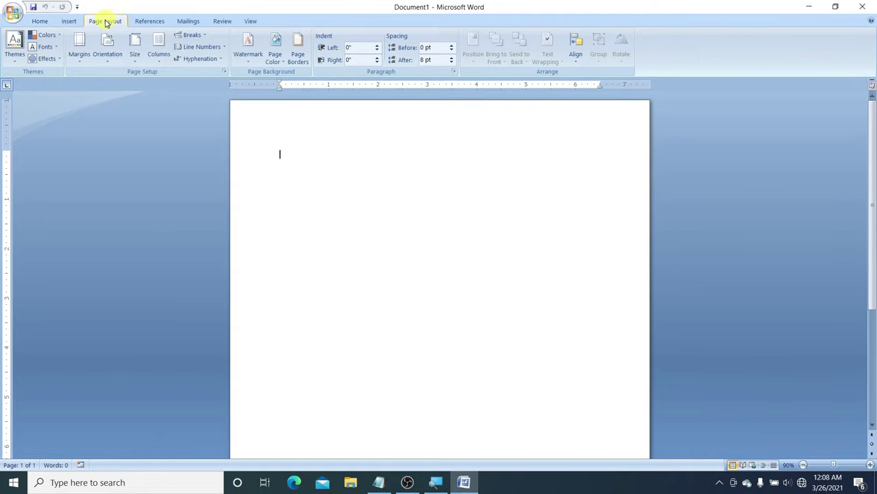
{"action": "left_click", "coordinate": [107, 61]}
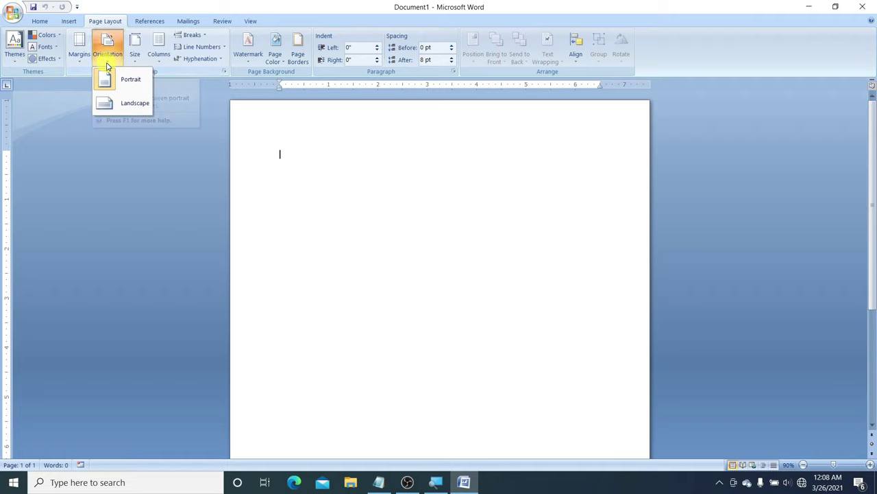
{"action": "left_click", "coordinate": [124, 104]}
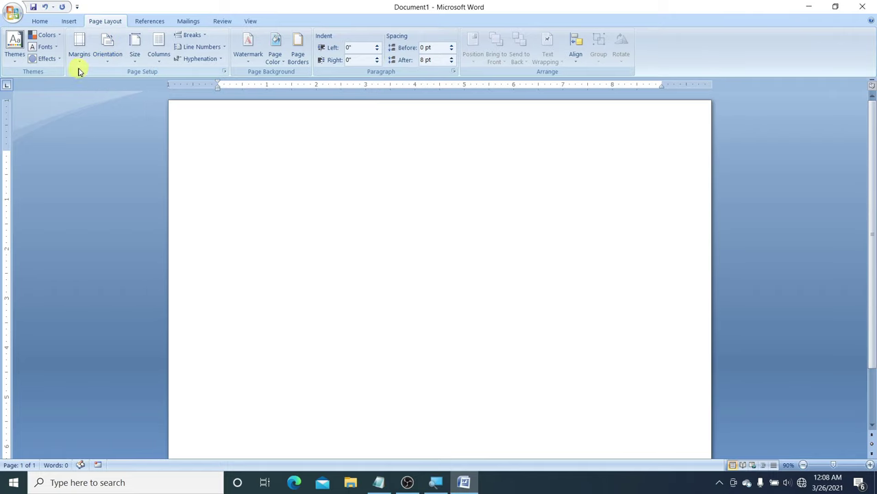
{"action": "left_click", "coordinate": [80, 62]}
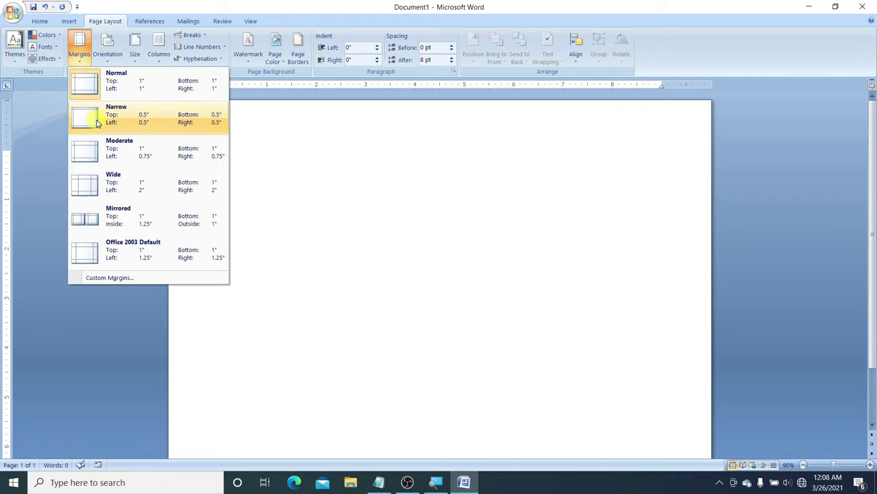
{"action": "left_click", "coordinate": [97, 122]}
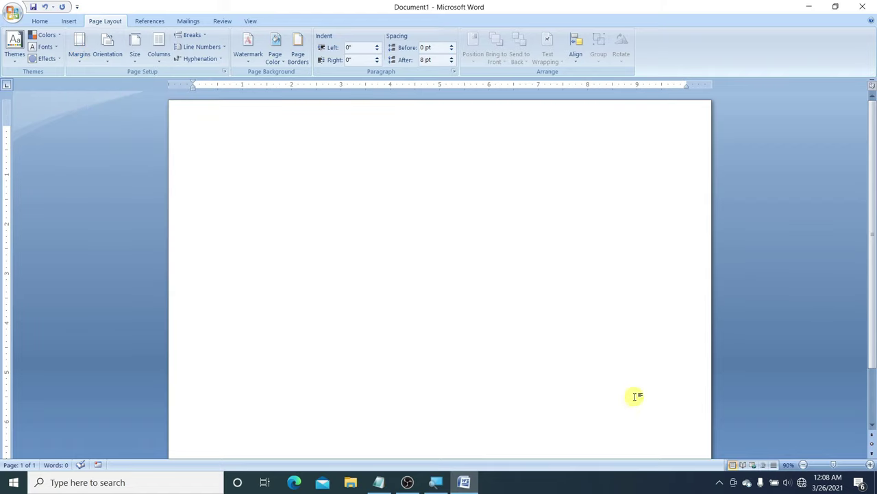
{"action": "left_click", "coordinate": [803, 465]}
{"action": "left_click", "coordinate": [804, 465]}
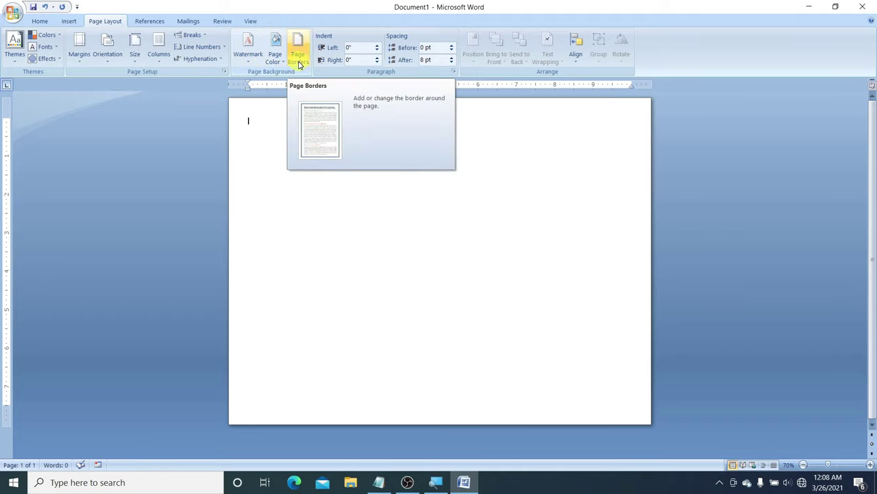
Start a Box page border using the thick double-line style
{"action": "left_click", "coordinate": [298, 61]}
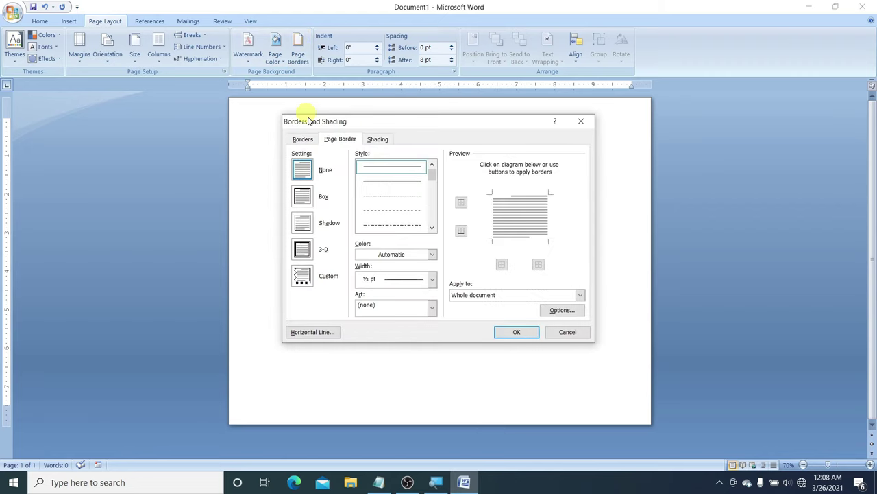
{"action": "left_click", "coordinate": [302, 198]}
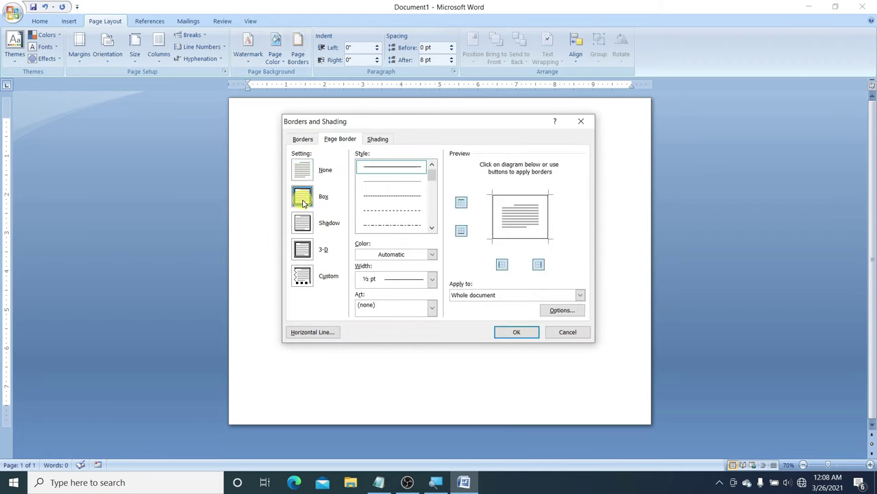
{"action": "left_click", "coordinate": [432, 229]}
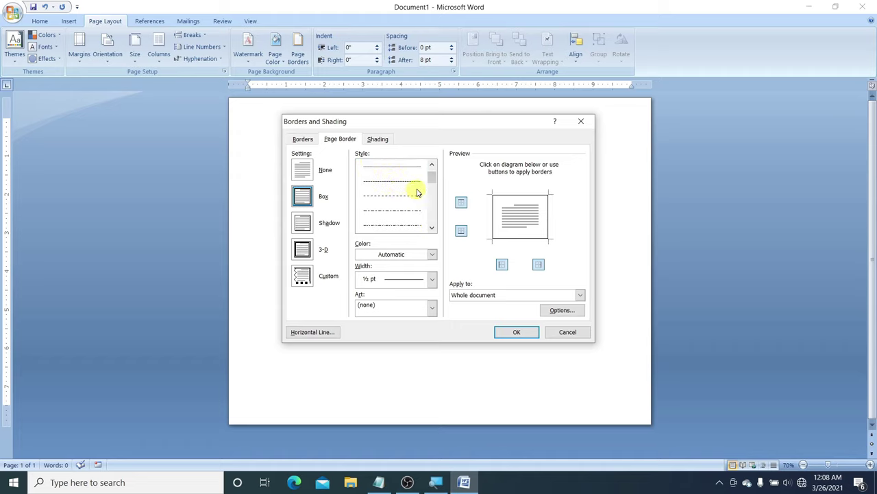
{"action": "left_click_drag", "start_coordinate": [432, 178], "coordinate": [432, 199]}
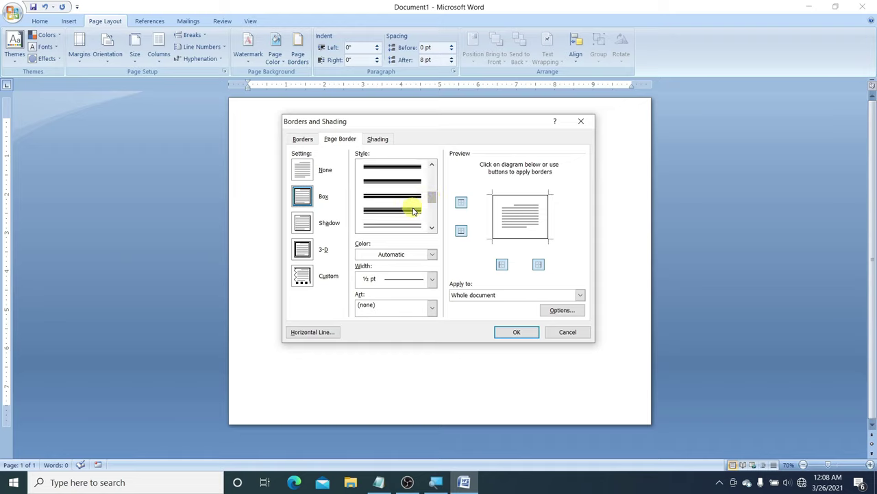
{"action": "left_click", "coordinate": [394, 225]}
Make the page border blue at 4½ pt with no art, and apply it
{"action": "left_click", "coordinate": [432, 254]}
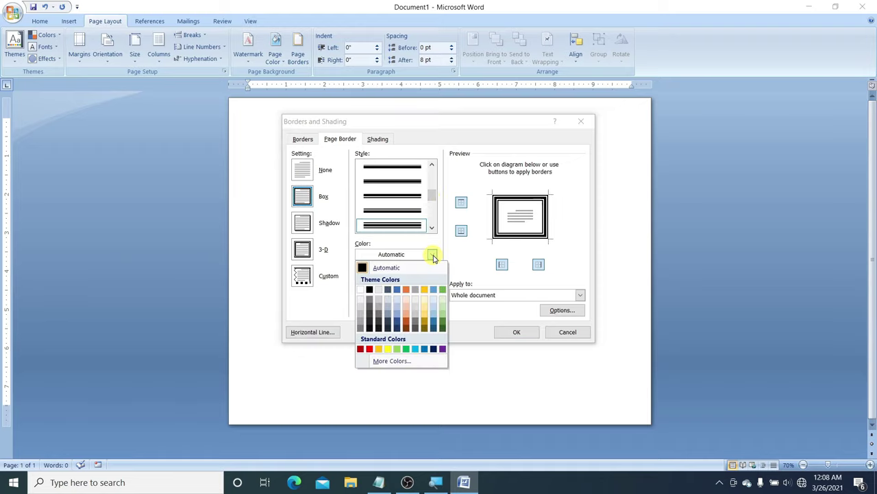
{"action": "left_click", "coordinate": [433, 324]}
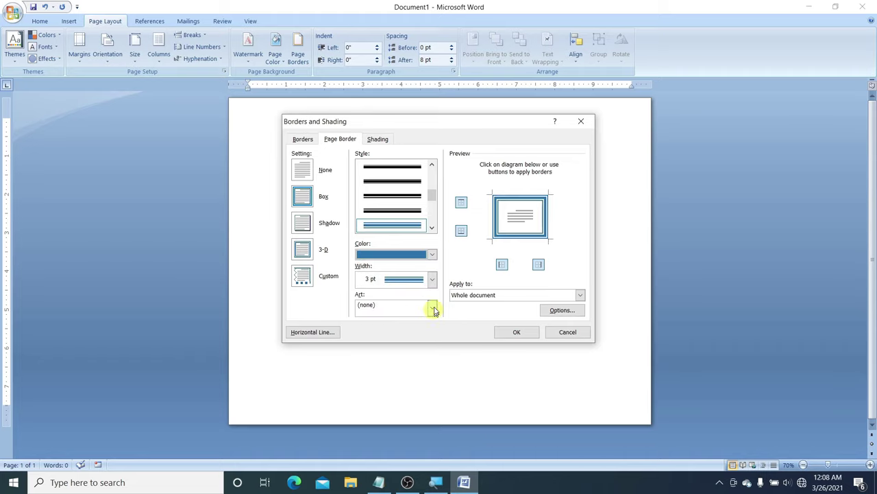
{"action": "left_click", "coordinate": [432, 281]}
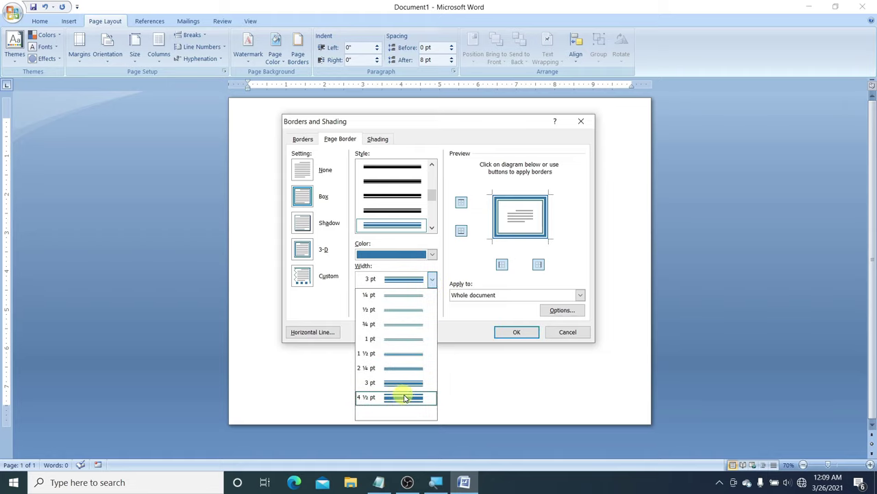
{"action": "left_click", "coordinate": [403, 399]}
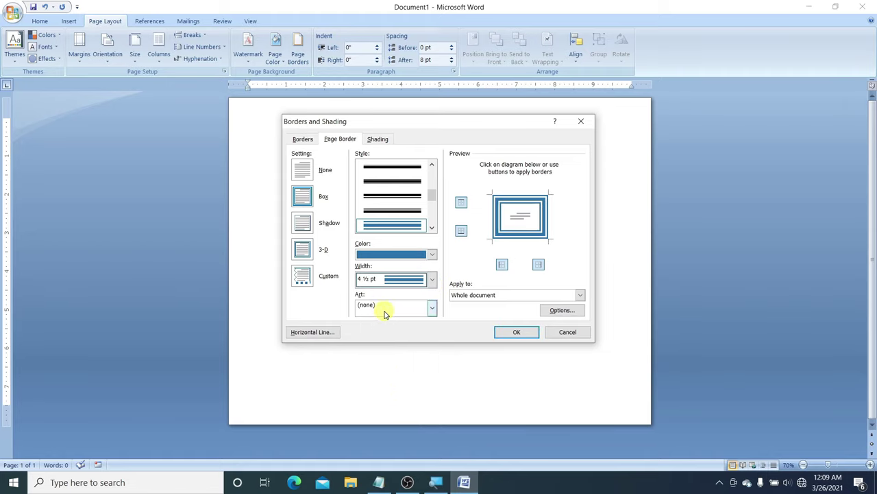
{"action": "left_click", "coordinate": [432, 310]}
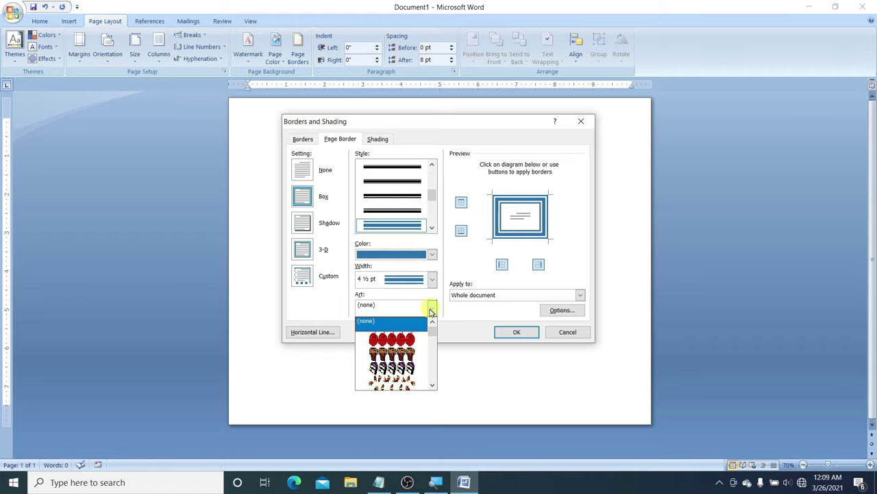
{"action": "scroll", "coordinate": [410, 343], "scroll_direction": "down", "scroll_amount": 2}
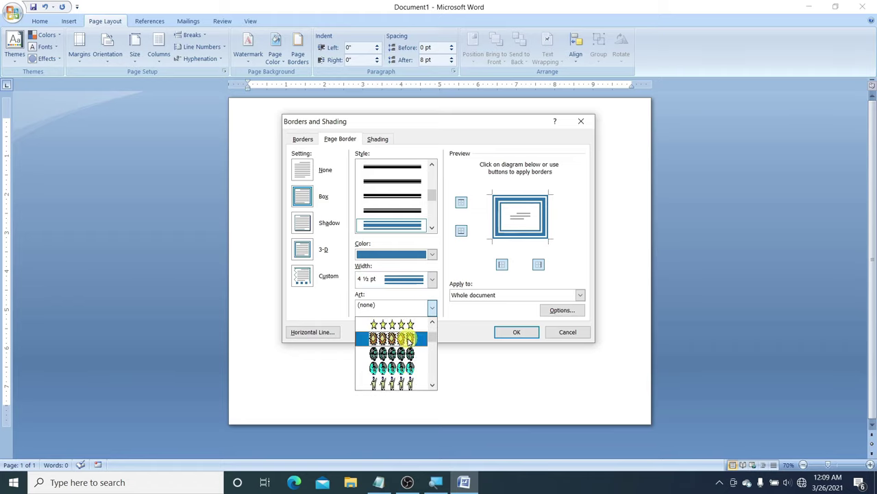
{"action": "scroll", "coordinate": [410, 342], "scroll_direction": "down", "scroll_amount": 2}
{"action": "scroll", "coordinate": [409, 342], "scroll_direction": "down", "scroll_amount": 1}
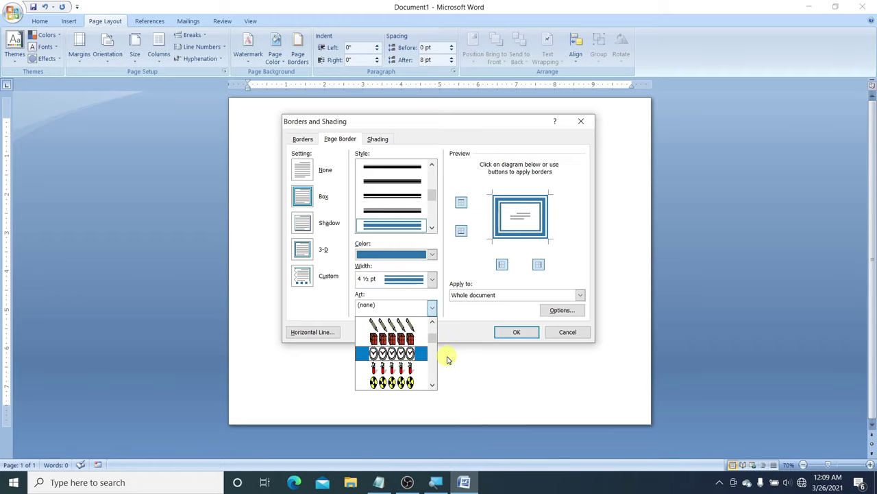
{"action": "left_click", "coordinate": [432, 309]}
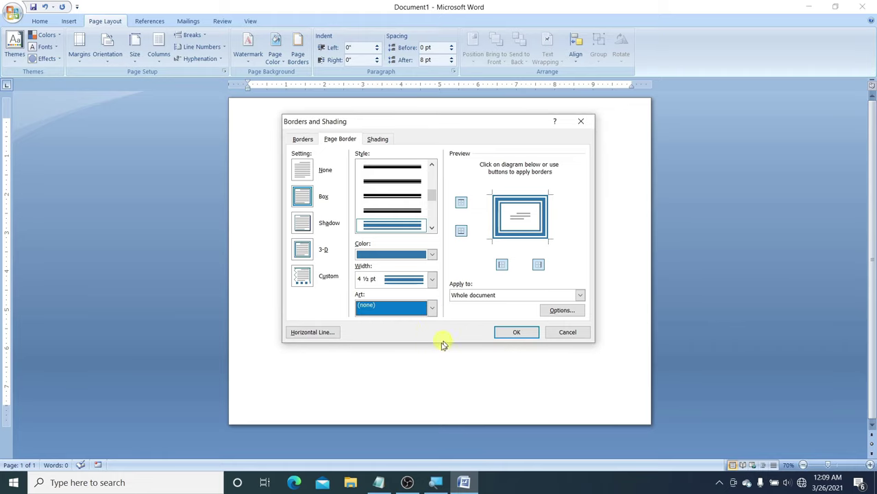
{"action": "left_click", "coordinate": [515, 333]}
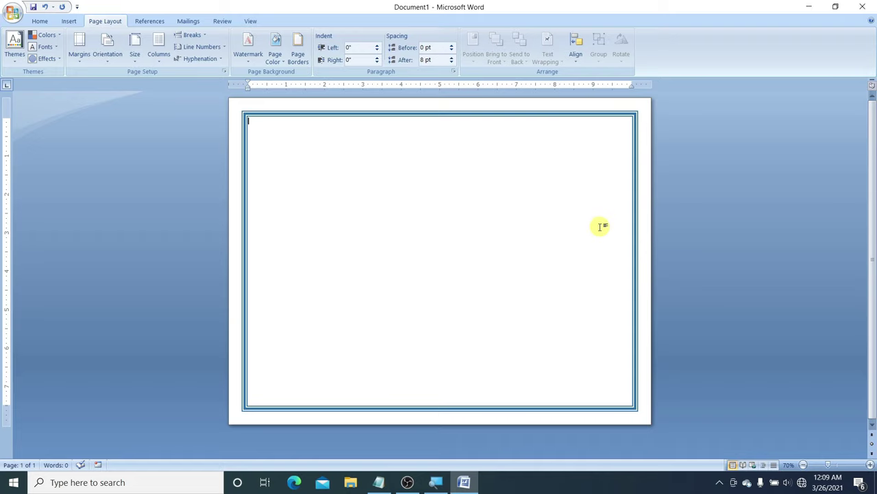
Draw a right triangle in the upper-left area and rotate it a quarter turn
{"action": "left_click", "coordinate": [70, 22]}
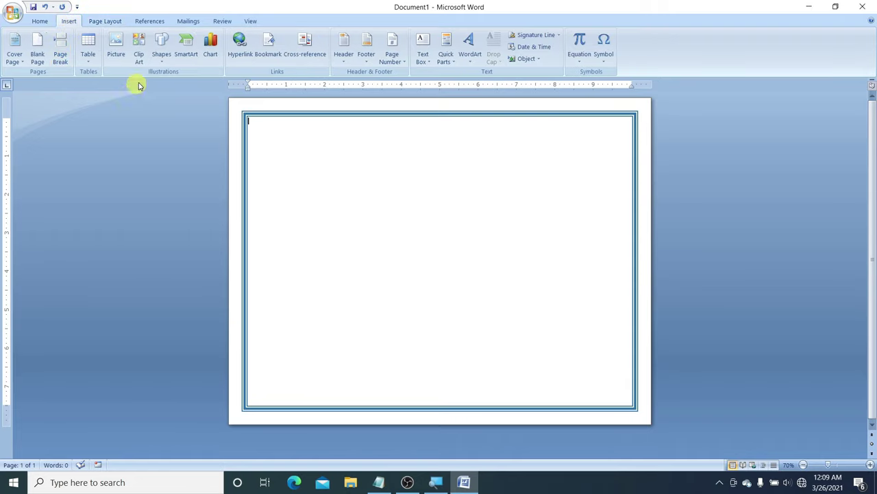
{"action": "left_click", "coordinate": [163, 60]}
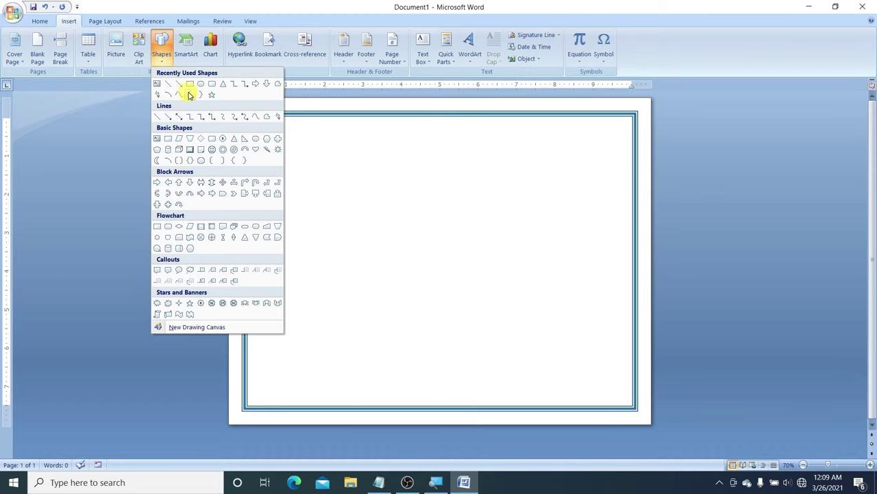
{"action": "left_click", "coordinate": [245, 142]}
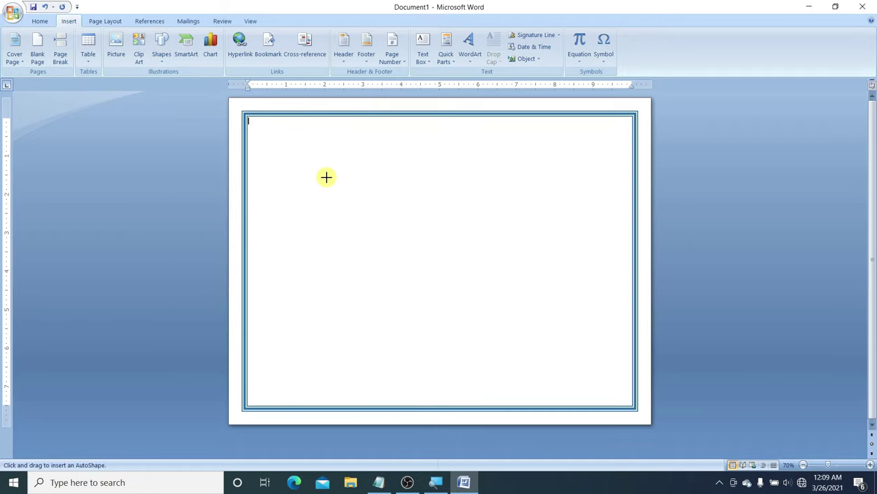
{"action": "left_click_drag", "start_coordinate": [326, 178], "coordinate": [400, 281]}
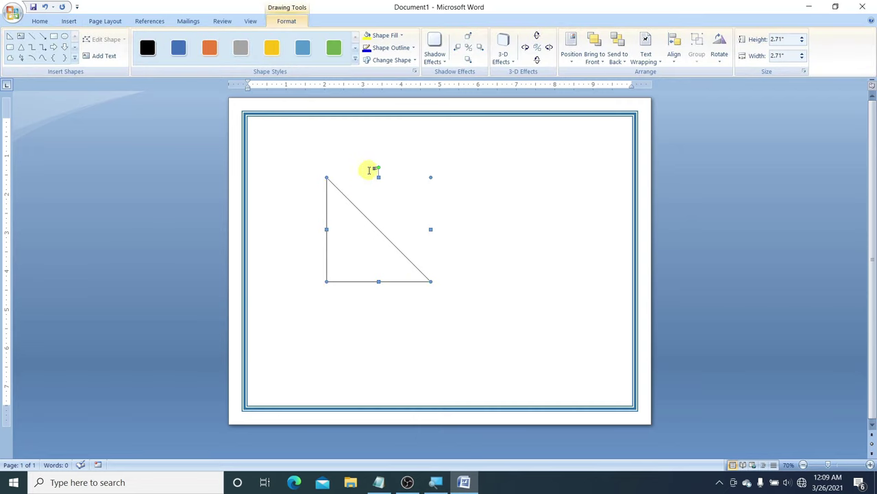
{"action": "left_click_drag", "start_coordinate": [377, 167], "coordinate": [442, 229]}
Fill the triangle dark blue, remove its outline, and deselect it
{"action": "left_click", "coordinate": [385, 35]}
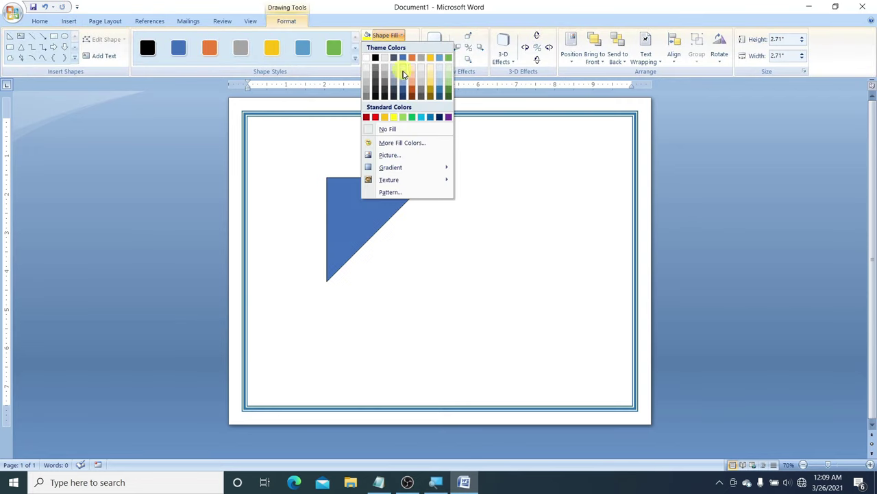
{"action": "left_click", "coordinate": [441, 93]}
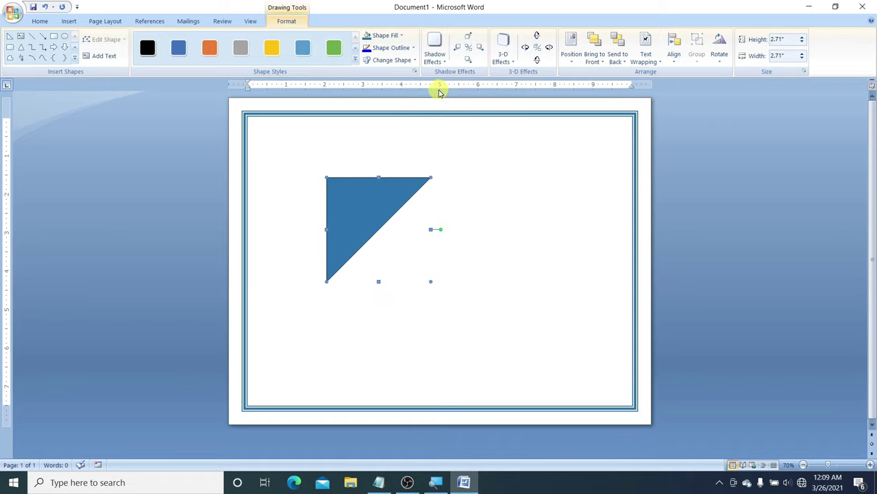
{"action": "left_click", "coordinate": [388, 48]}
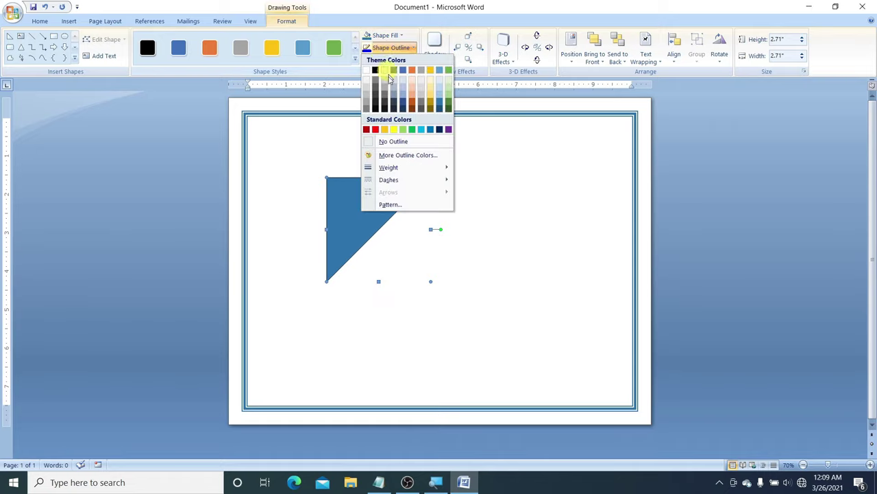
{"action": "left_click", "coordinate": [386, 143]}
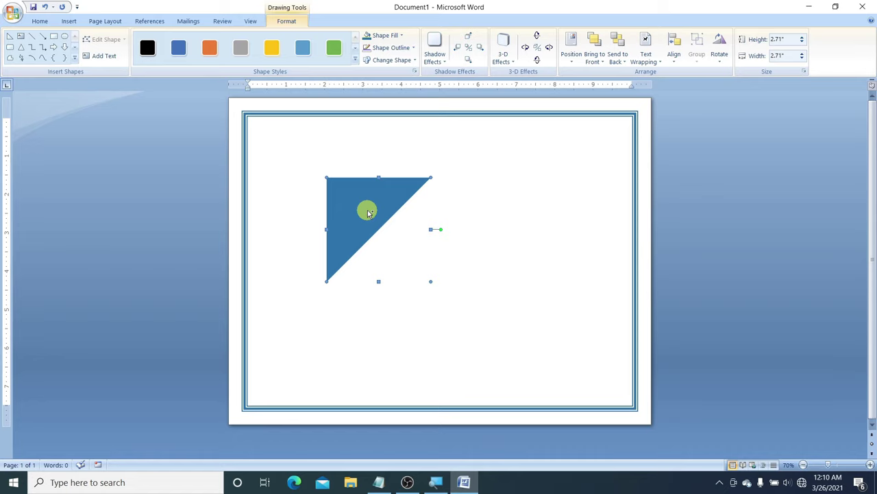
{"action": "key", "text": "Escape"}
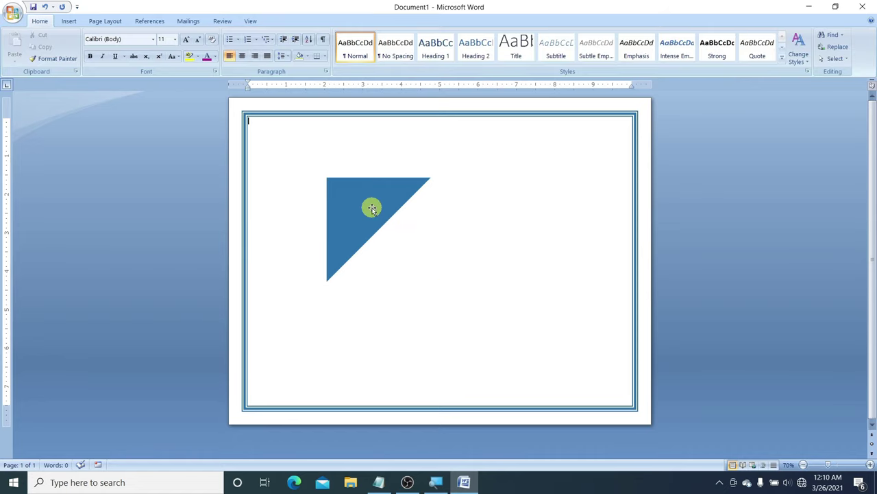
Copy the blue triangle to the lower right and fill the copy dark navy
{"action": "left_click", "coordinate": [372, 208]}
{"action": "mouse_move", "coordinate": [369, 207]}
{"action": "left_mouse_down"}
{"action": "mouse_move", "coordinate": [418, 248]}
{"action": "mouse_move", "coordinate": [488, 249]}
{"action": "left_mouse_up"}
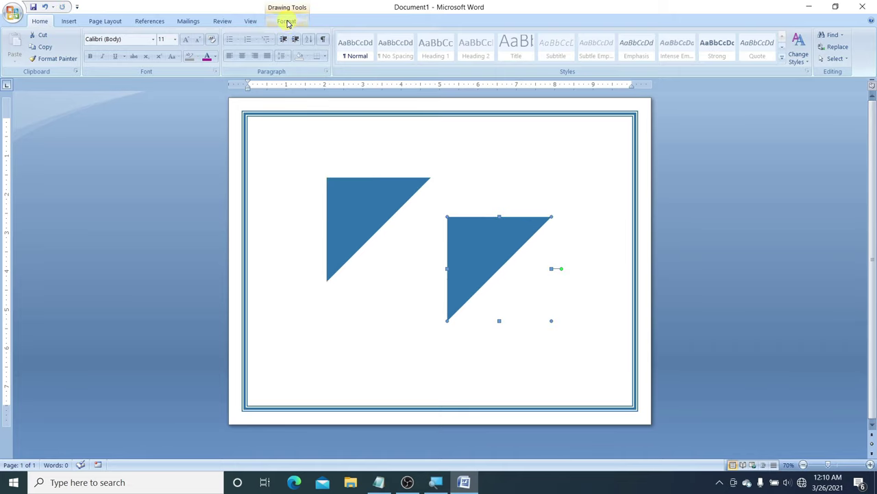
{"action": "left_click", "coordinate": [287, 21]}
{"action": "left_click", "coordinate": [386, 35]}
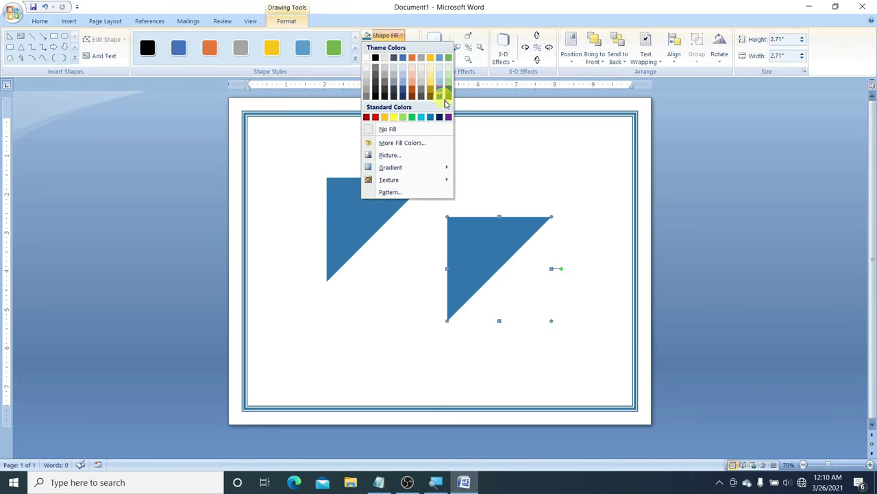
{"action": "left_click", "coordinate": [440, 120]}
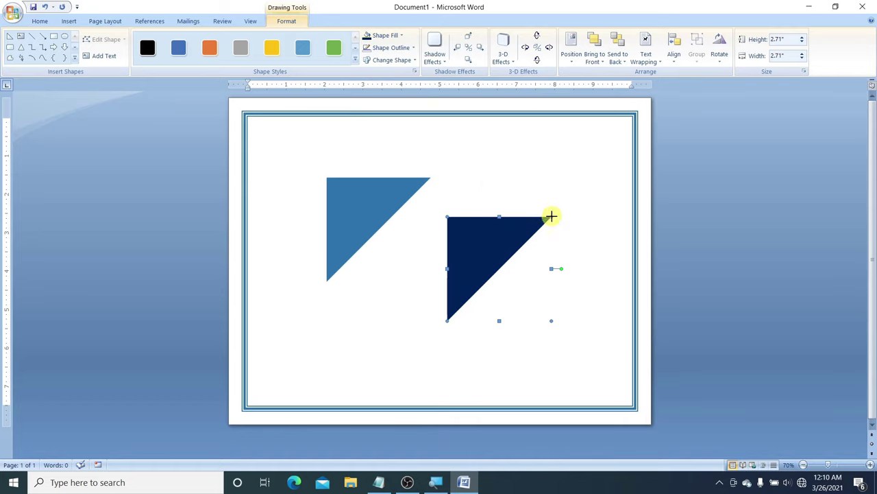
Give the navy triangle a white 6 pt outline, resized to 2.09 inches inside the blue one
{"action": "left_click_drag", "start_coordinate": [551, 217], "coordinate": [503, 246]}
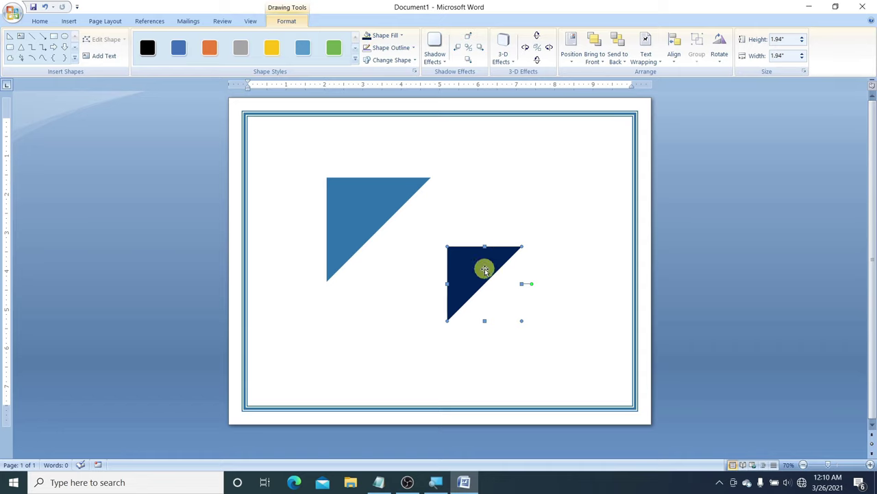
{"action": "left_click", "coordinate": [379, 48]}
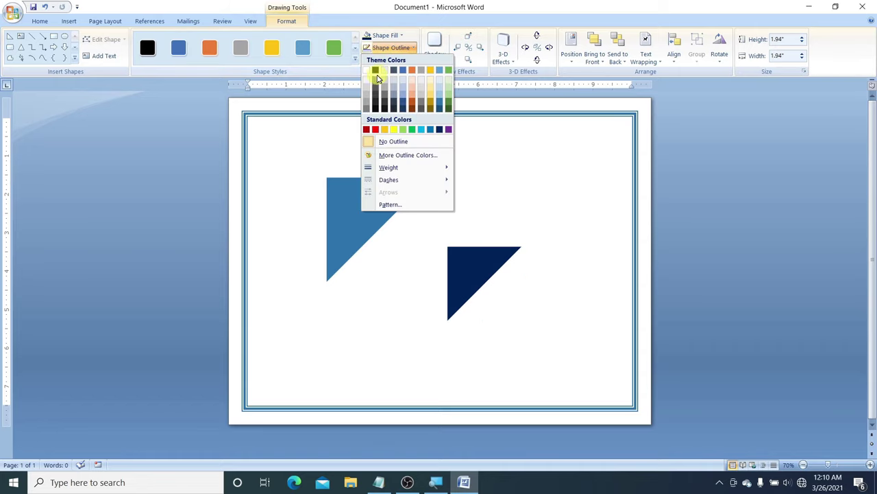
{"action": "left_click", "coordinate": [366, 70]}
{"action": "left_click", "coordinate": [401, 48]}
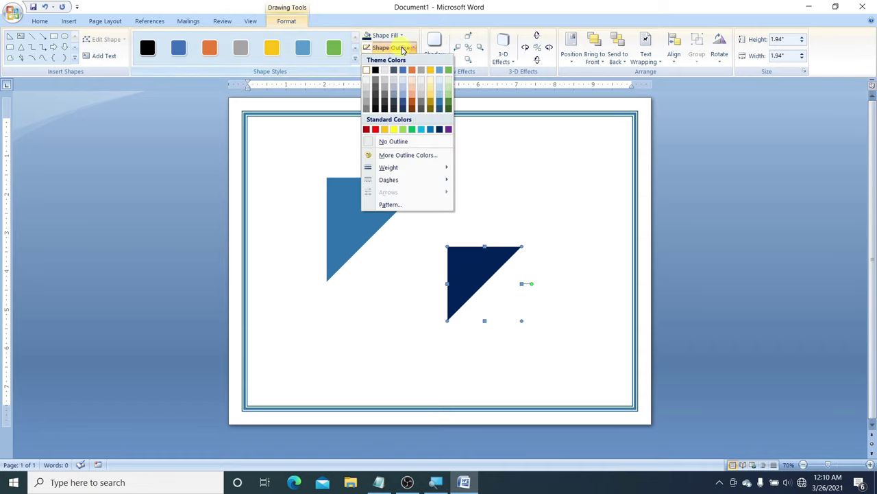
{"action": "mouse_move", "coordinate": [427, 172]}
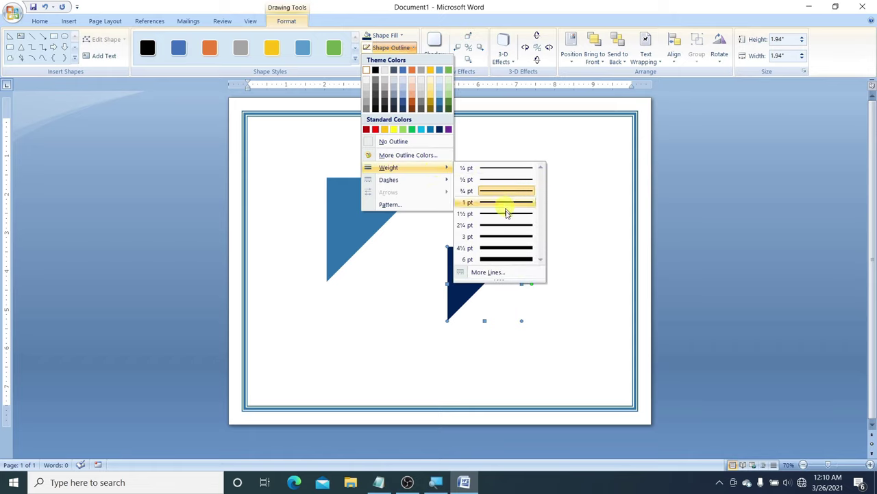
{"action": "left_click", "coordinate": [509, 261]}
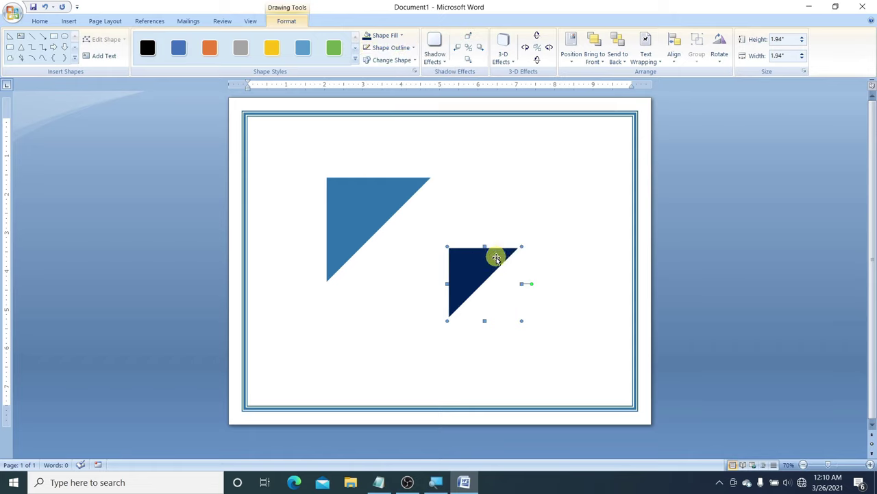
{"action": "left_click_drag", "start_coordinate": [476, 270], "coordinate": [377, 223]}
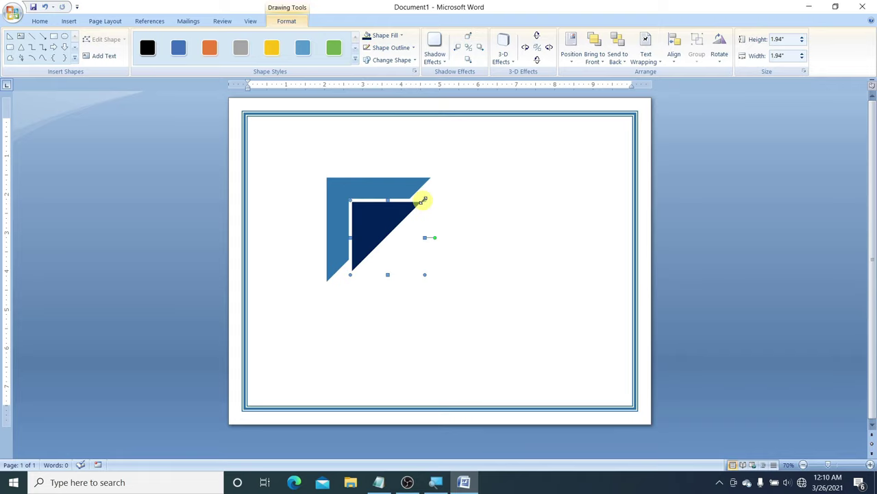
{"action": "mouse_move", "coordinate": [424, 199]}
{"action": "left_mouse_down"}
{"action": "mouse_move", "coordinate": [430, 195]}
{"action": "mouse_move", "coordinate": [379, 216]}
{"action": "mouse_move", "coordinate": [384, 231]}
{"action": "left_mouse_up"}
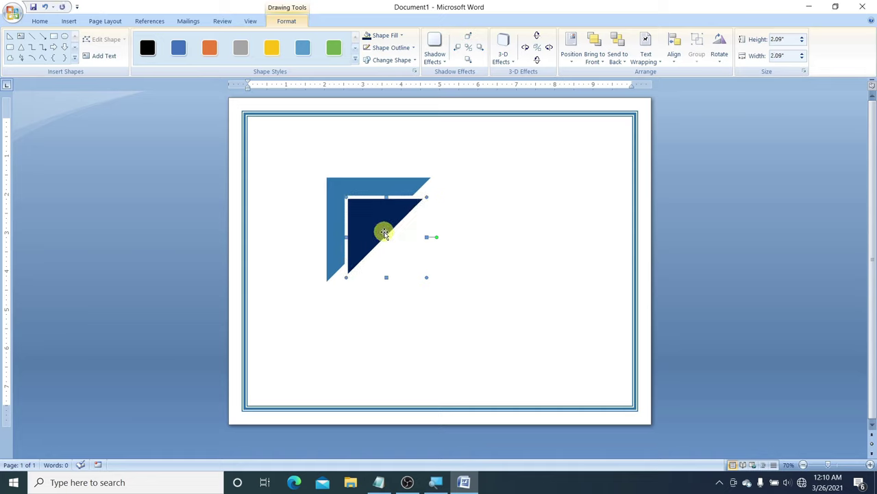
Group the blue and navy triangles into one corner design
{"action": "left_click", "coordinate": [344, 185]}
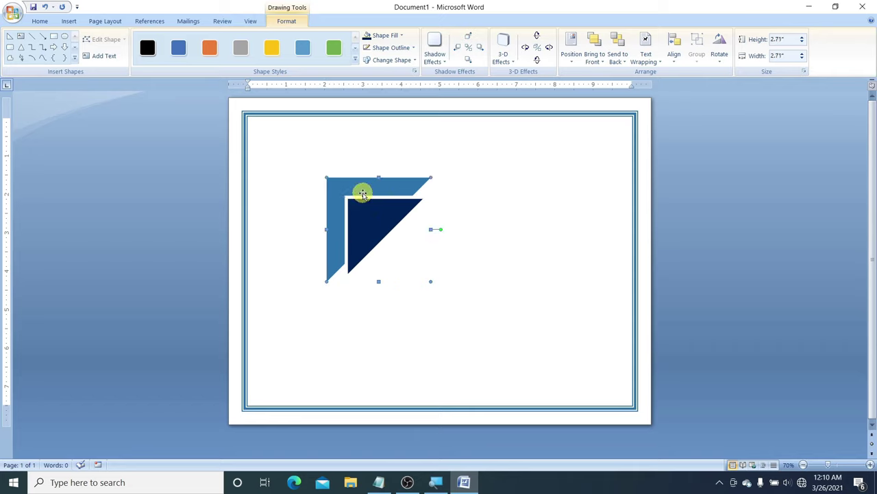
{"action": "left_click", "coordinate": [380, 225], "text": "shift"}
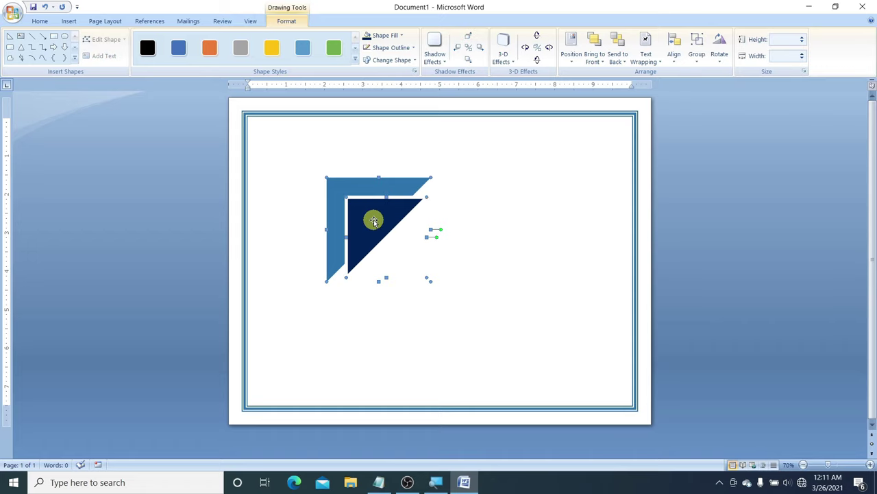
{"action": "right_click", "coordinate": [374, 220]}
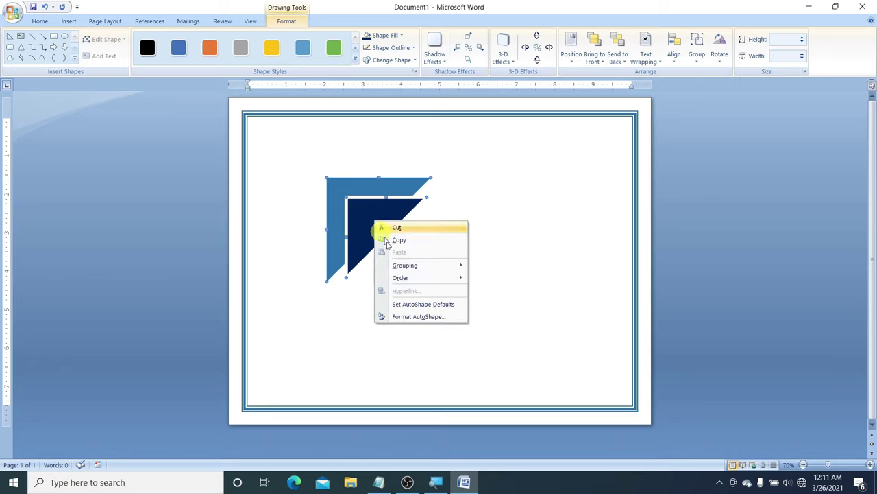
{"action": "mouse_move", "coordinate": [410, 269]}
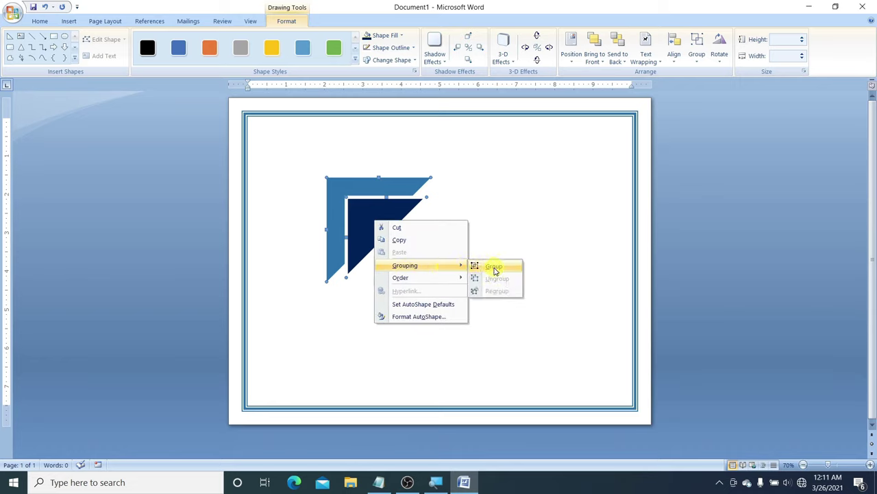
{"action": "left_click", "coordinate": [497, 269]}
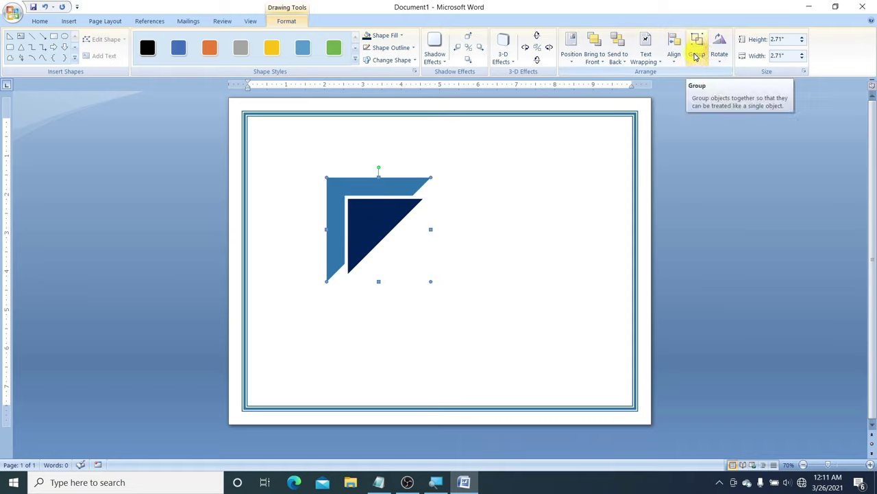
{"action": "left_click", "coordinate": [366, 219]}
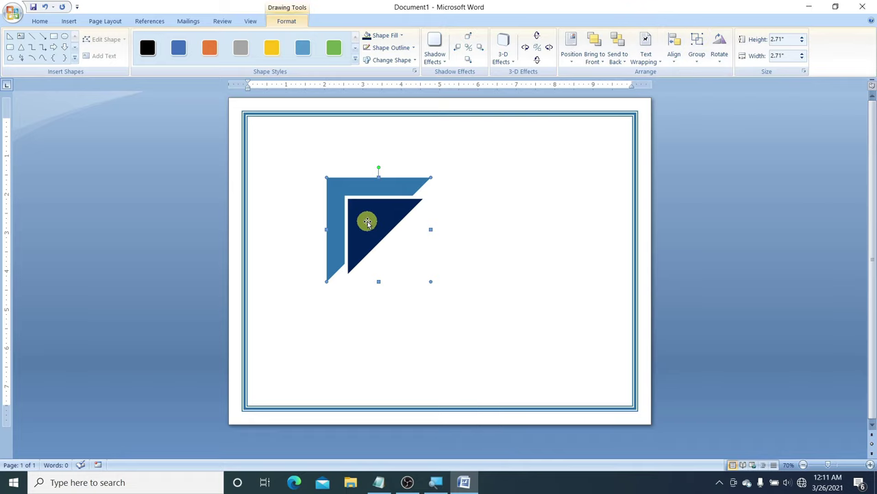
Place the corner design top-left and a 180°-rotated copy in the bottom-right corner
{"action": "left_click_drag", "start_coordinate": [367, 219], "coordinate": [271, 139]}
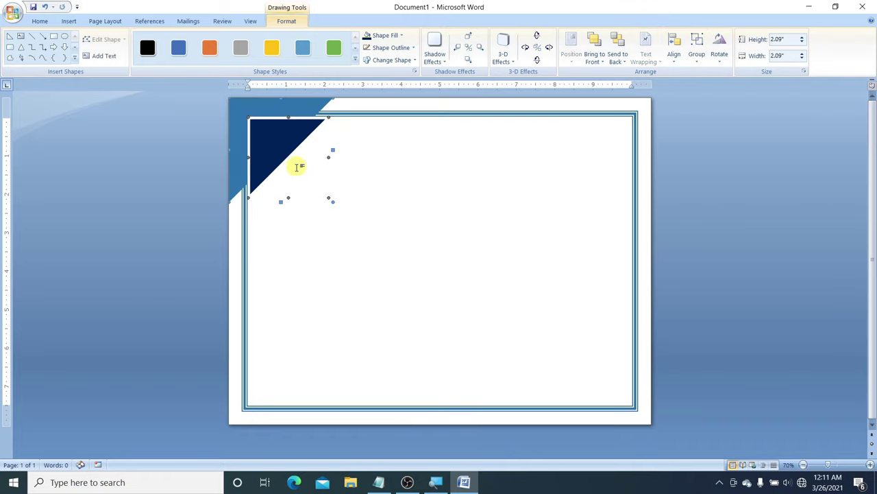
{"action": "left_click", "coordinate": [290, 183]}
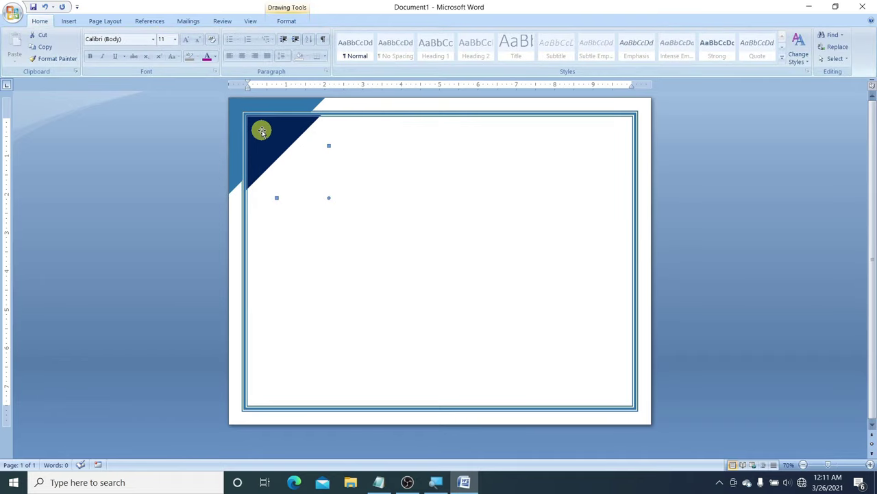
{"action": "left_click_drag", "start_coordinate": [264, 133], "coordinate": [449, 263]}
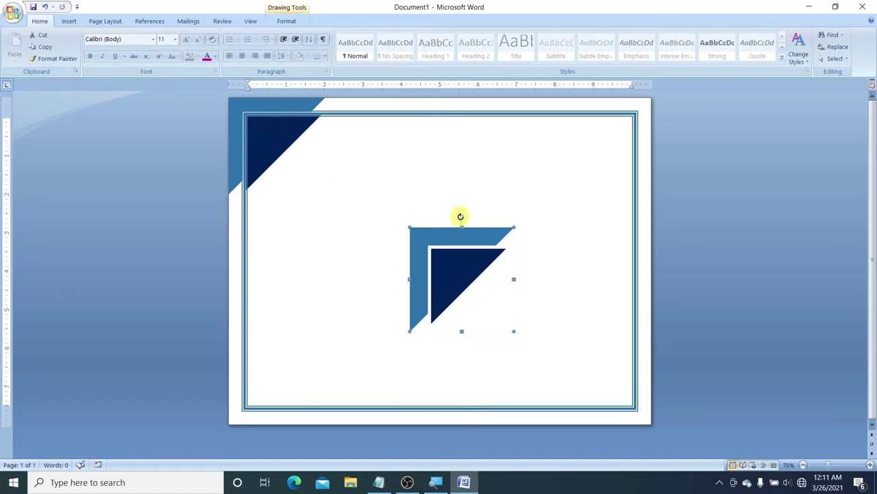
{"action": "left_click_drag", "start_coordinate": [460, 216], "coordinate": [464, 332]}
{"action": "left_click_drag", "start_coordinate": [474, 281], "coordinate": [612, 372]}
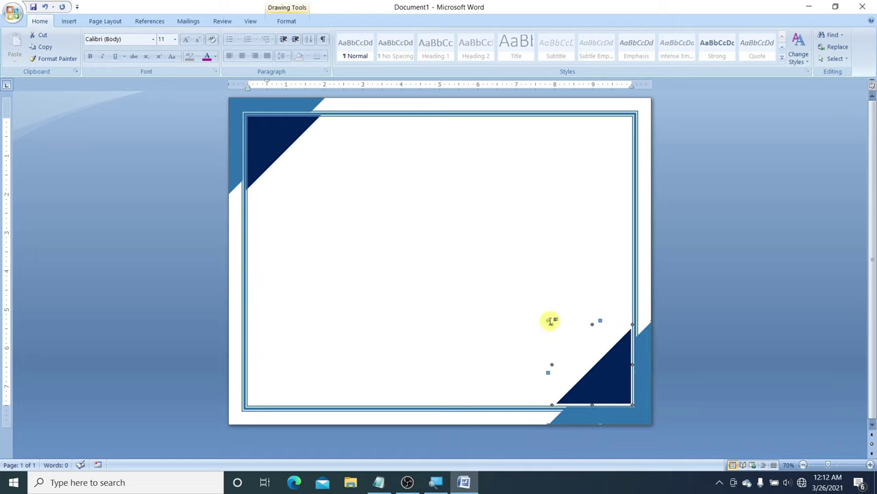
{"action": "left_click", "coordinate": [426, 255]}
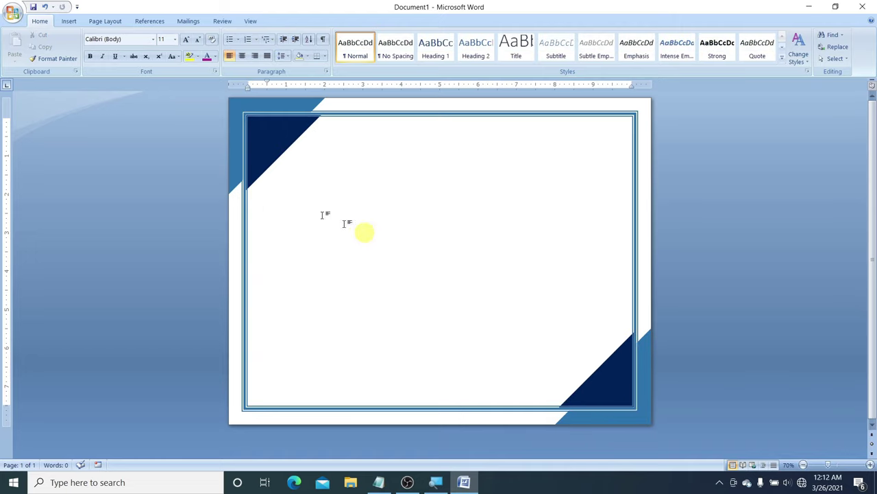
Draw a tall parallelogram left of the page centre
{"action": "left_click", "coordinate": [69, 20]}
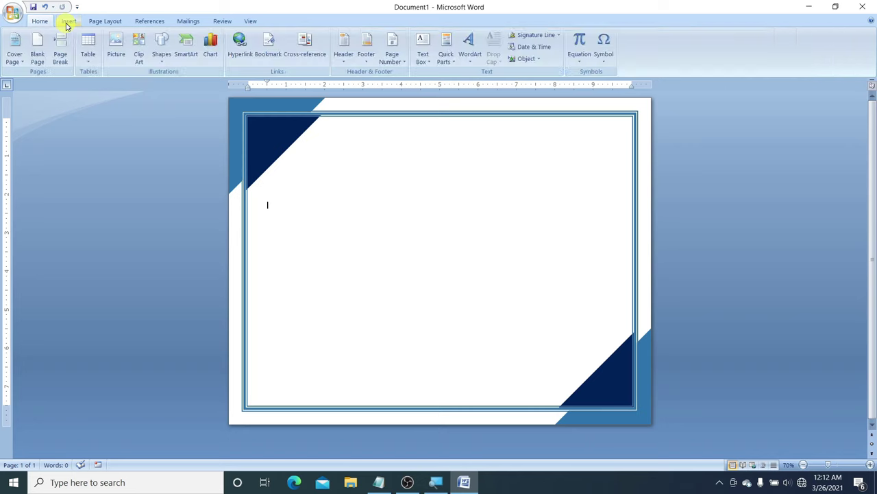
{"action": "left_click", "coordinate": [159, 57]}
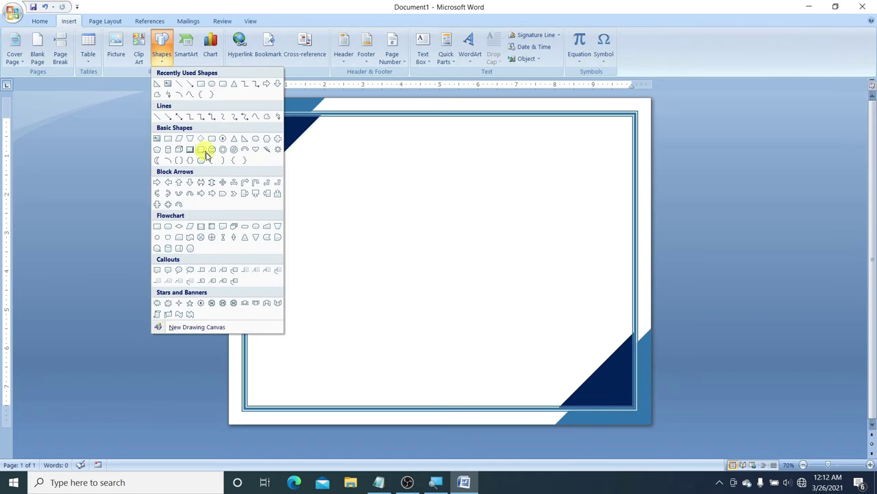
{"action": "left_click", "coordinate": [192, 227]}
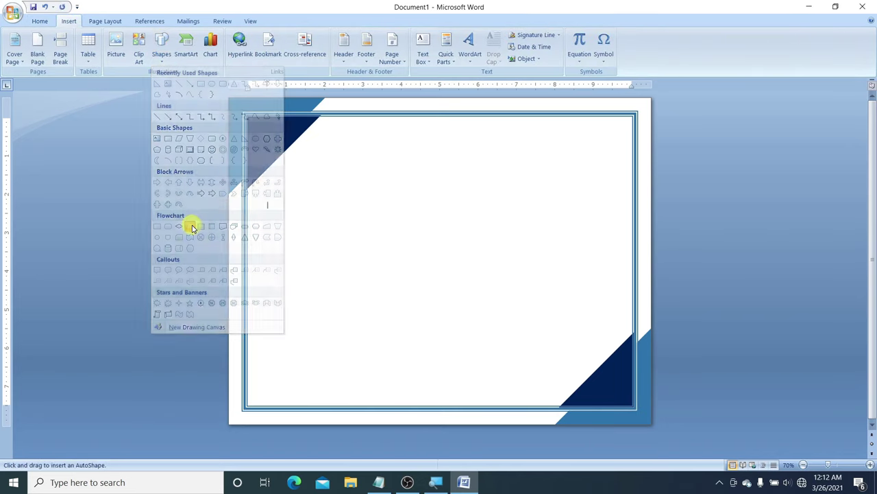
{"action": "left_click_drag", "start_coordinate": [327, 203], "coordinate": [370, 344]}
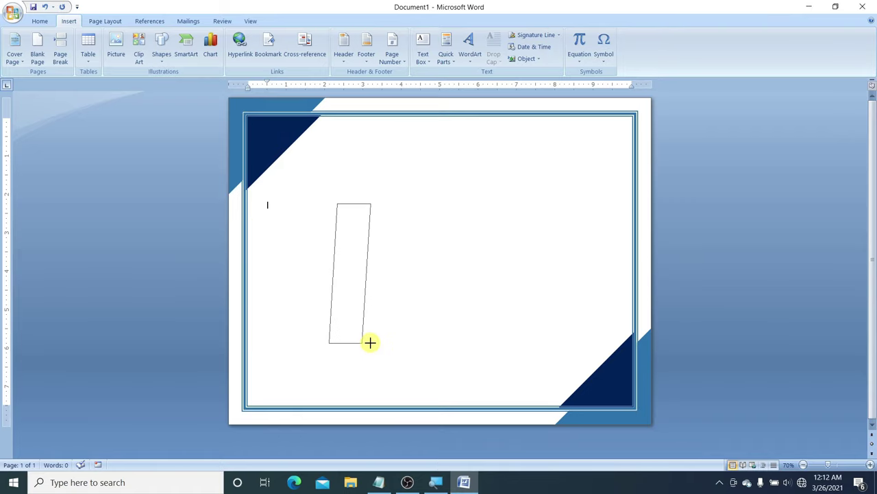
{"action": "left_click_drag", "start_coordinate": [370, 343], "coordinate": [370, 342]}
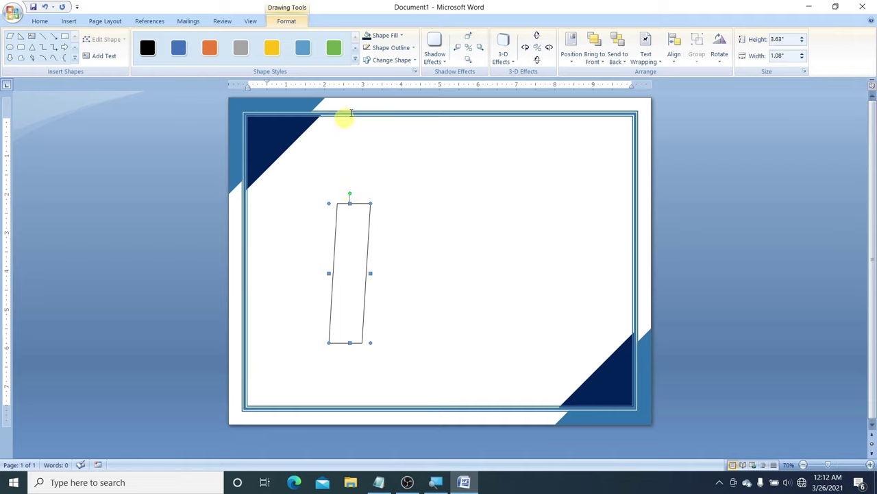
Fill the parallelogram blue and remove its outline
{"action": "left_click", "coordinate": [382, 38]}
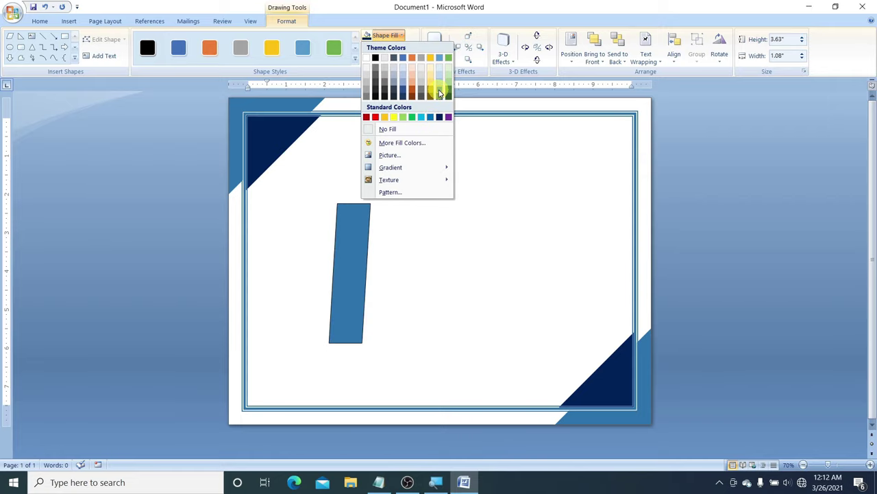
{"action": "left_click", "coordinate": [441, 93]}
{"action": "left_click", "coordinate": [355, 252]}
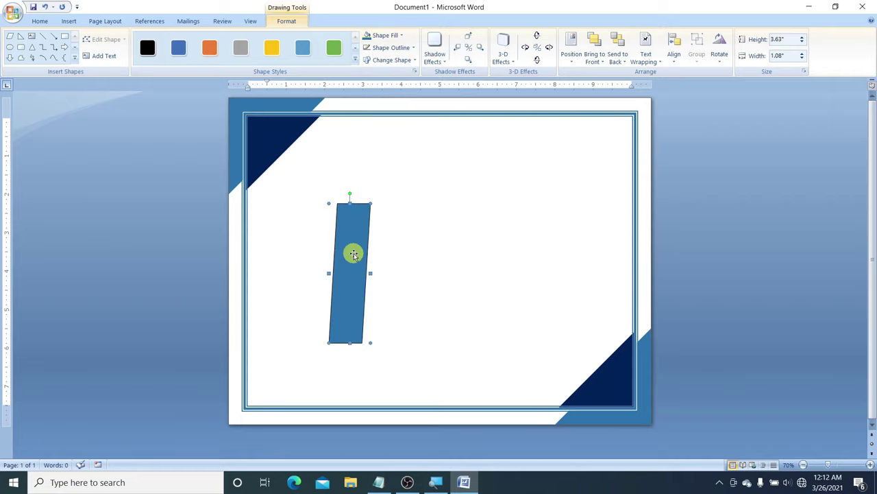
{"action": "left_click", "coordinate": [388, 48]}
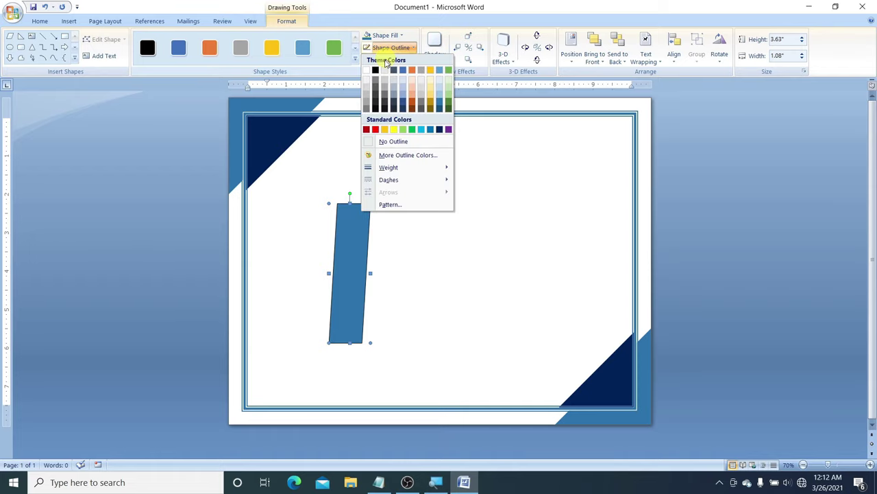
{"action": "left_click", "coordinate": [391, 141]}
{"action": "left_click", "coordinate": [339, 277]}
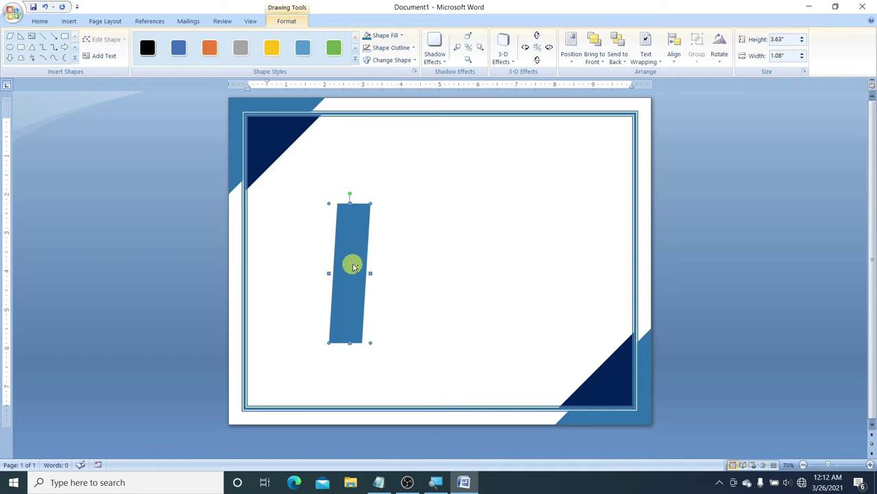
Duplicate the bar, fill the copy dark navy, and overlap it with the blue bar
{"action": "left_click_drag", "start_coordinate": [353, 267], "coordinate": [395, 270]}
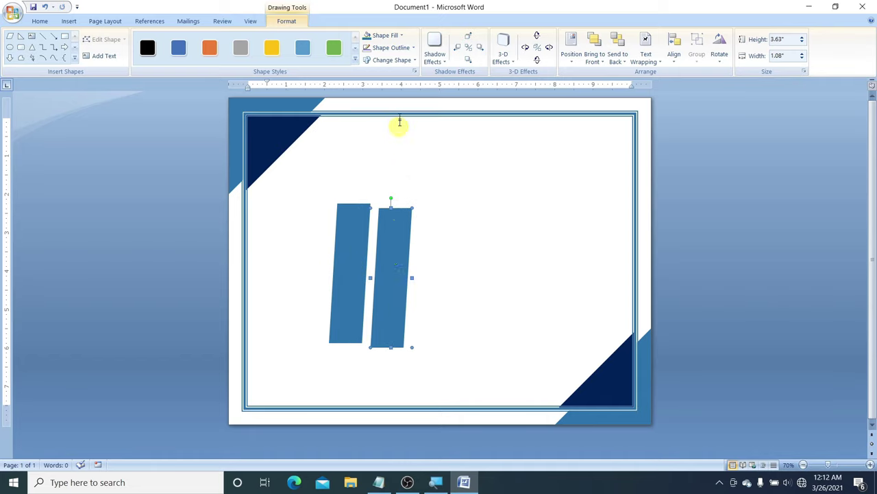
{"action": "left_click", "coordinate": [387, 35]}
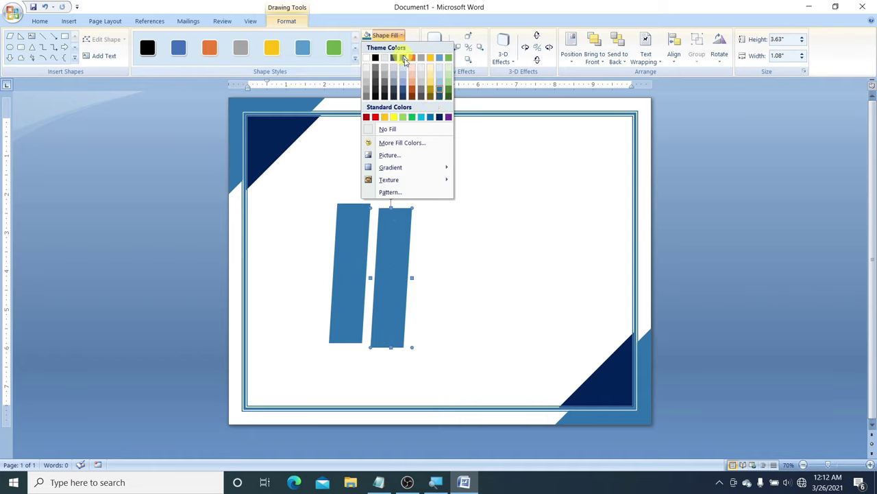
{"action": "left_click", "coordinate": [440, 117]}
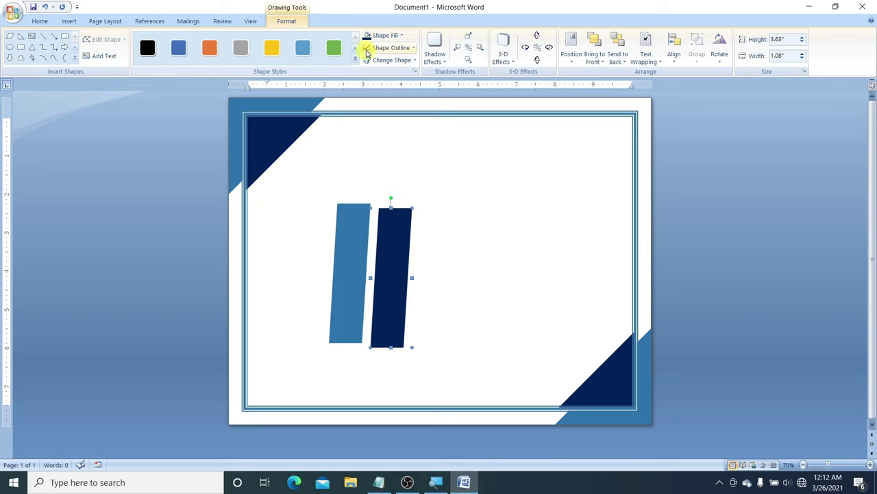
{"action": "left_click_drag", "start_coordinate": [388, 275], "coordinate": [380, 291]}
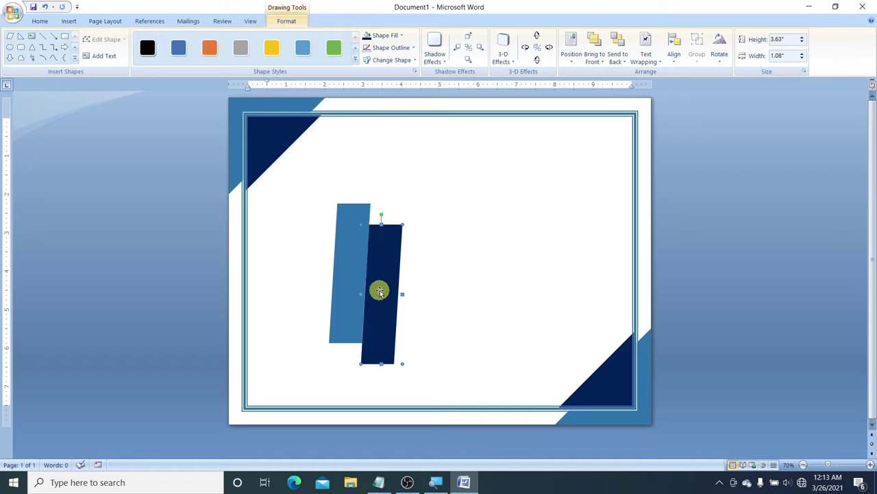
Group the two bars, tilt them about 30° clockwise, and move them onto the lower-left edge
{"action": "left_click", "coordinate": [353, 251], "text": "shift"}
{"action": "right_click", "coordinate": [353, 253]}
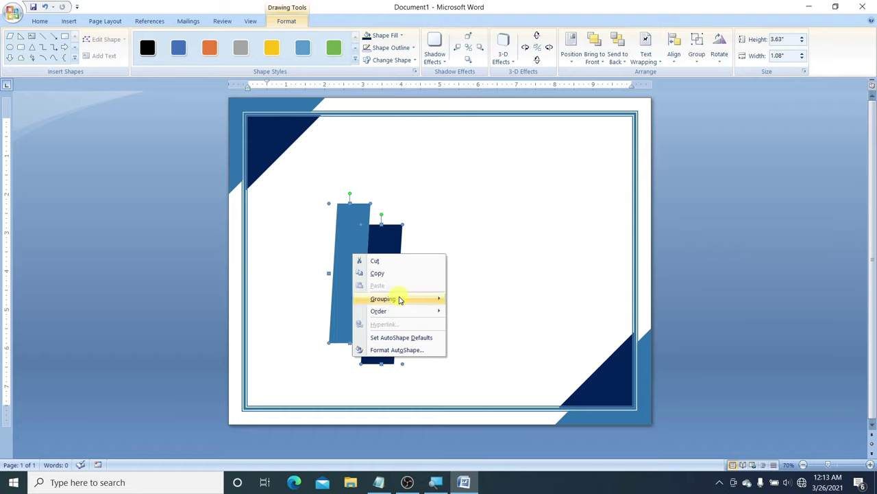
{"action": "mouse_move", "coordinate": [400, 300]}
{"action": "left_click", "coordinate": [474, 302]}
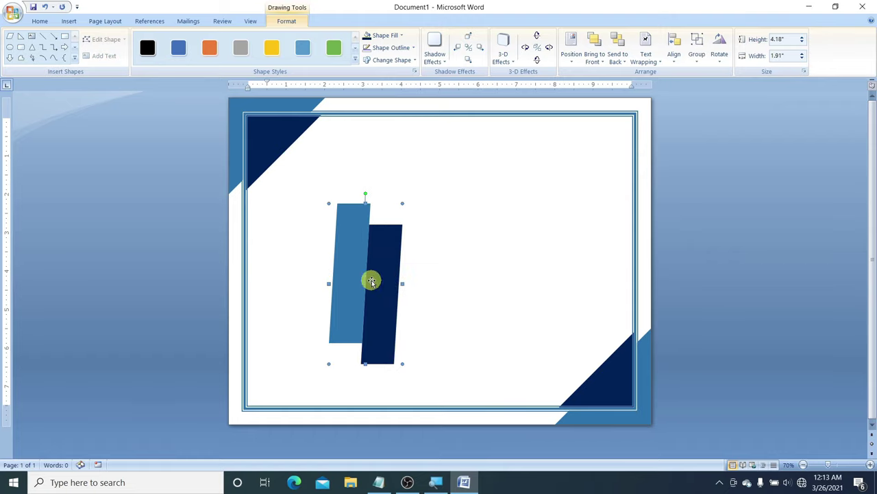
{"action": "left_click_drag", "start_coordinate": [365, 191], "coordinate": [404, 203]}
{"action": "left_click_drag", "start_coordinate": [388, 247], "coordinate": [234, 356]}
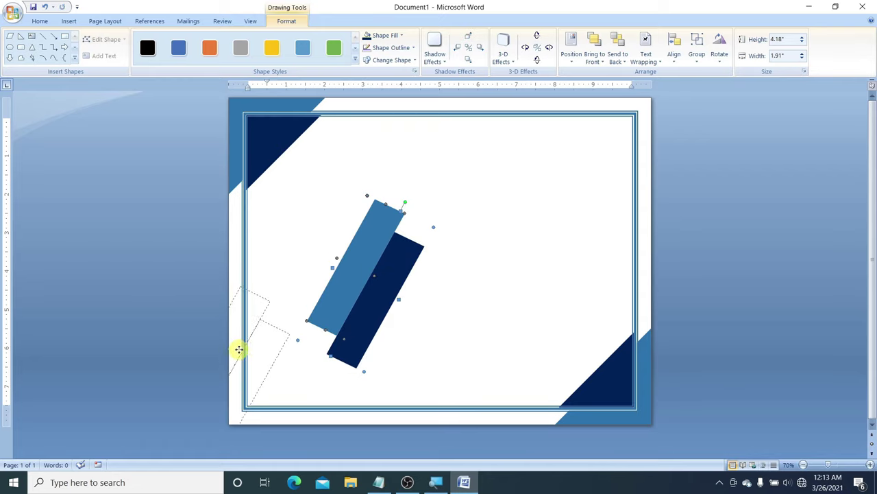
{"action": "left_click_drag", "start_coordinate": [234, 356], "coordinate": [235, 347]}
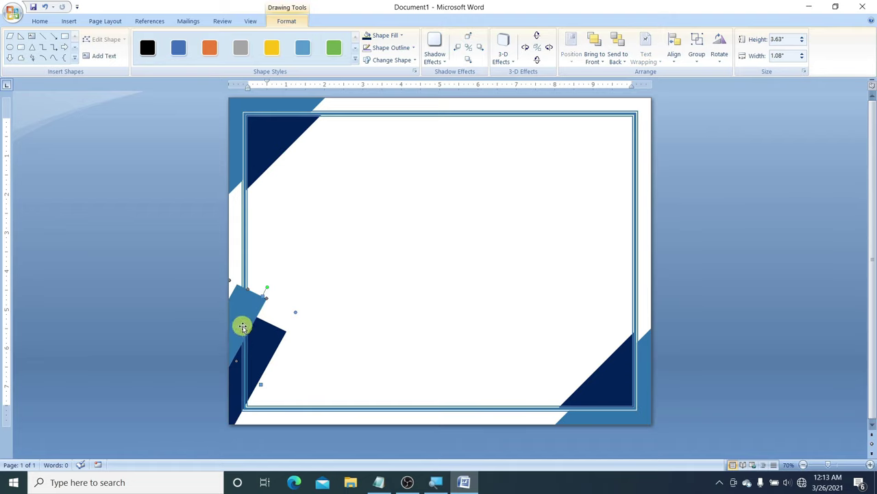
Place a copy of the bar group at the top-right corner
{"action": "mouse_move", "coordinate": [243, 327]}
{"action": "left_mouse_down"}
{"action": "mouse_move", "coordinate": [255, 325]}
{"action": "mouse_move", "coordinate": [251, 309]}
{"action": "left_mouse_up"}
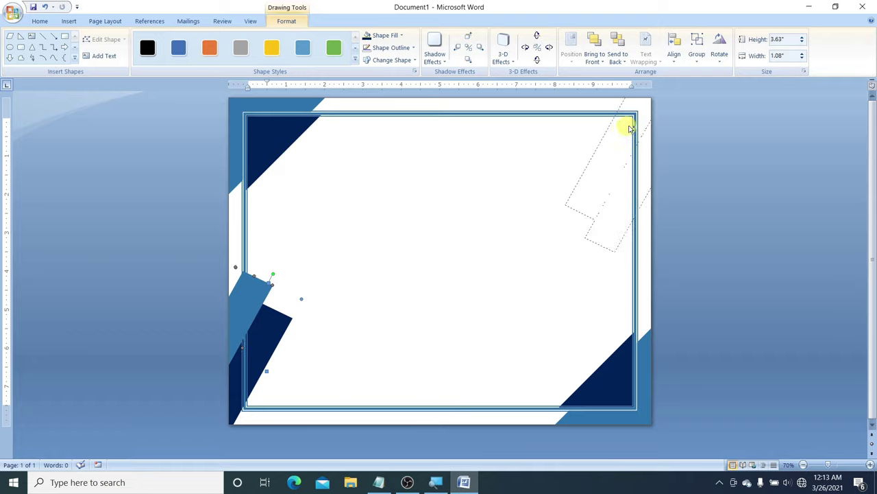
{"action": "mouse_move", "coordinate": [240, 316]}
{"action": "left_mouse_down"}
{"action": "mouse_move", "coordinate": [665, 106]}
{"action": "mouse_move", "coordinate": [640, 164]}
{"action": "left_mouse_up"}
{"action": "left_click", "coordinate": [236, 382]}
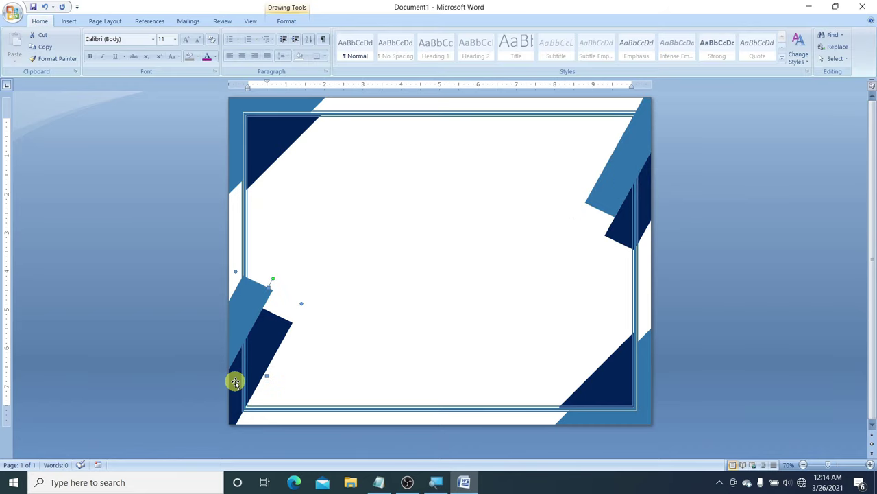
Rotate the top-right bar group and undo an unwanted move
{"action": "left_click", "coordinate": [348, 275]}
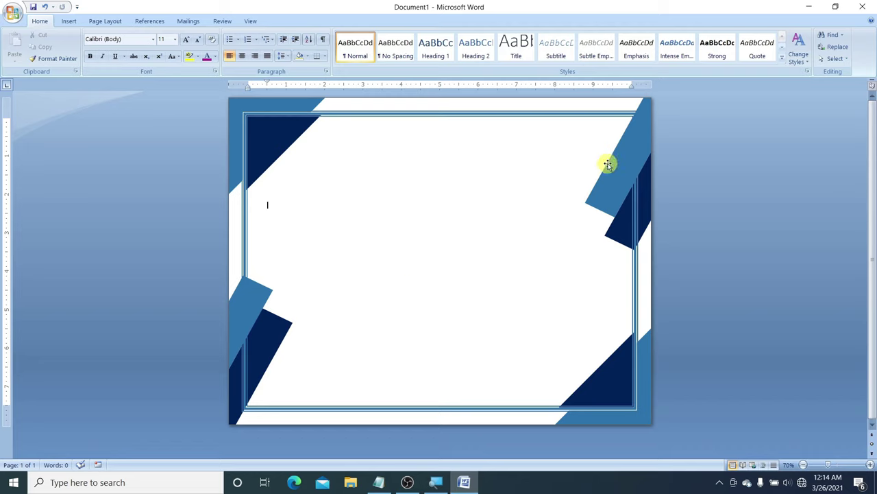
{"action": "left_click", "coordinate": [629, 162]}
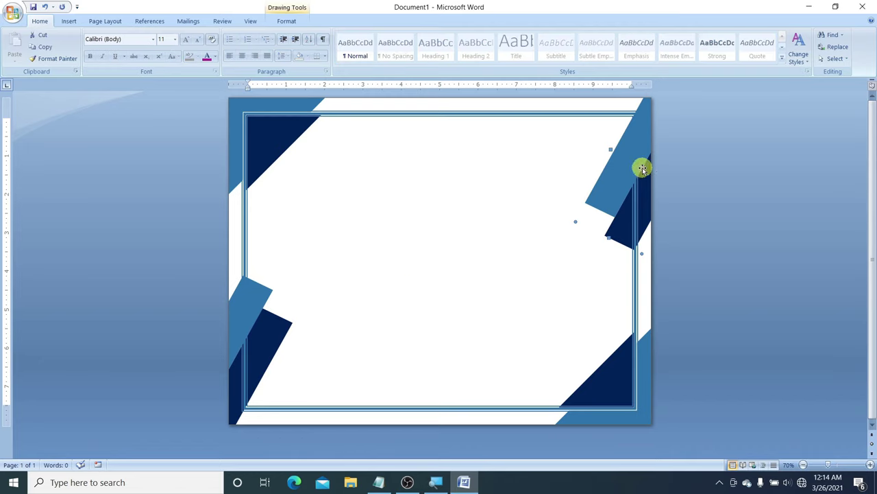
{"action": "left_click_drag", "start_coordinate": [636, 159], "coordinate": [591, 193]}
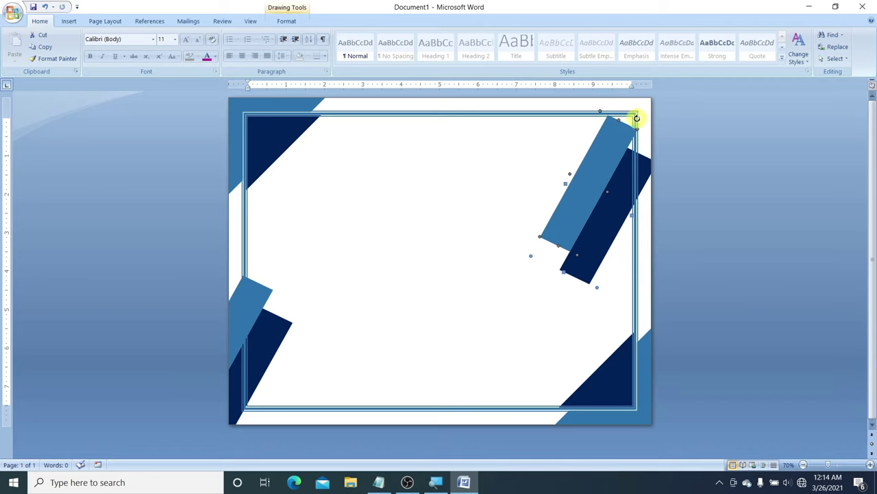
{"action": "left_click_drag", "start_coordinate": [637, 118], "coordinate": [649, 130]}
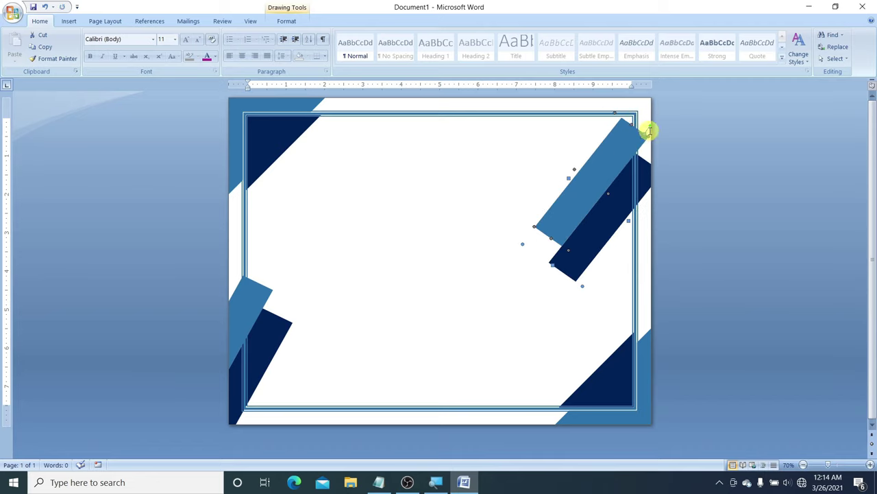
{"action": "left_click_drag", "start_coordinate": [651, 139], "coordinate": [659, 122]}
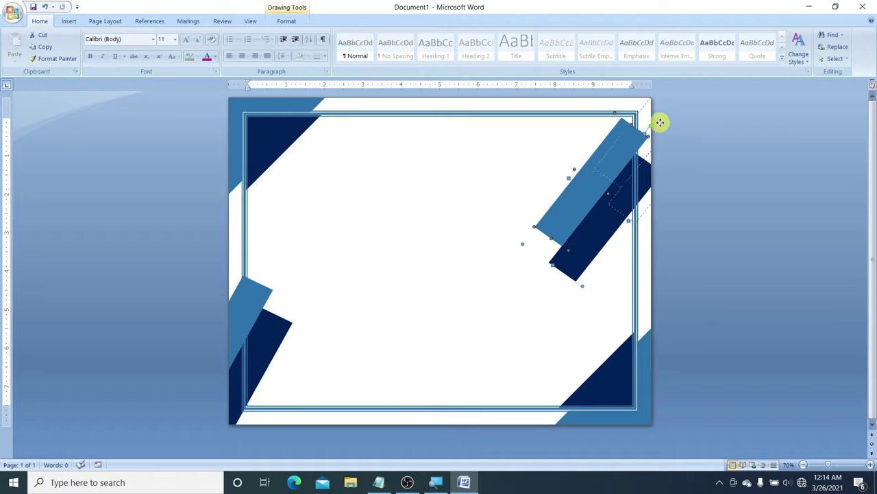
{"action": "key", "text": "ctrl+z"}
{"action": "key", "text": "ctrl+z"}
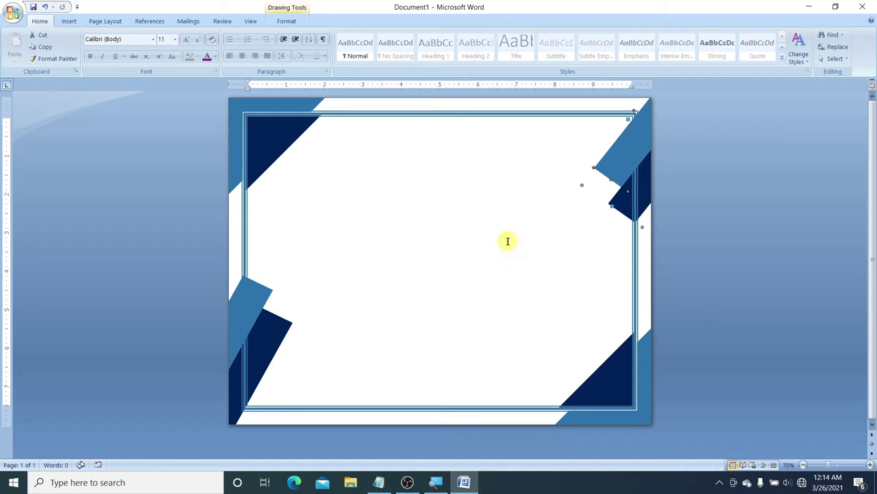
Tilt the lower-left bar group slightly and nudge it left and down
{"action": "left_click", "coordinate": [253, 316]}
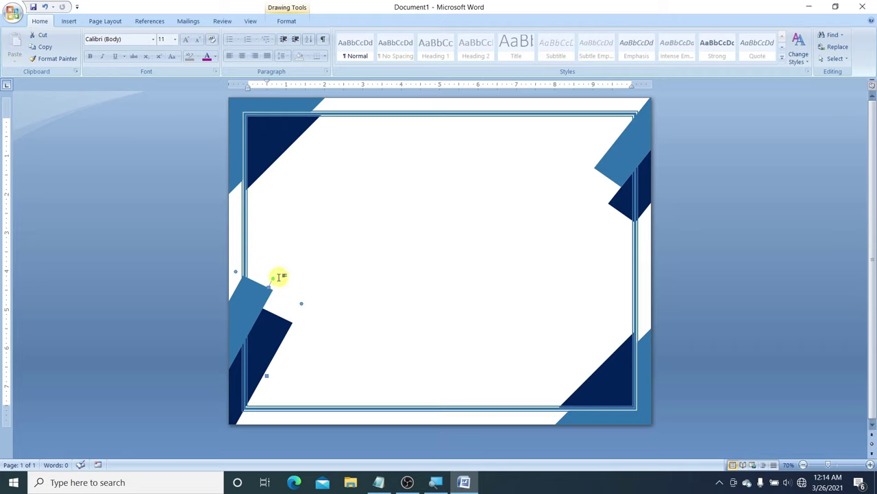
{"action": "left_click_drag", "start_coordinate": [275, 278], "coordinate": [281, 281]}
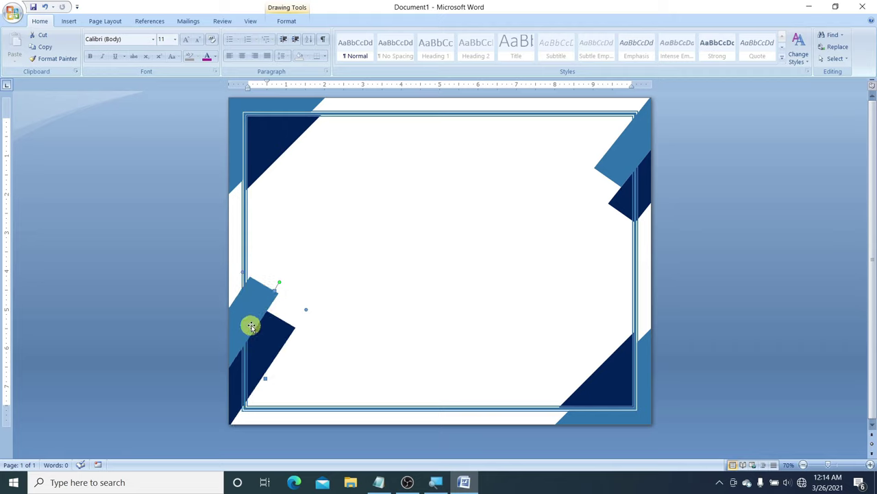
{"action": "left_click_drag", "start_coordinate": [247, 327], "coordinate": [233, 337]}
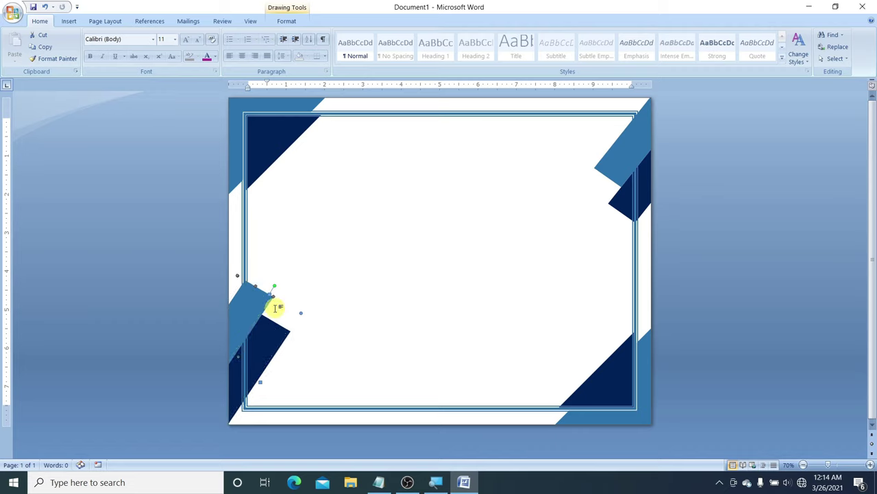
{"action": "left_click", "coordinate": [627, 144]}
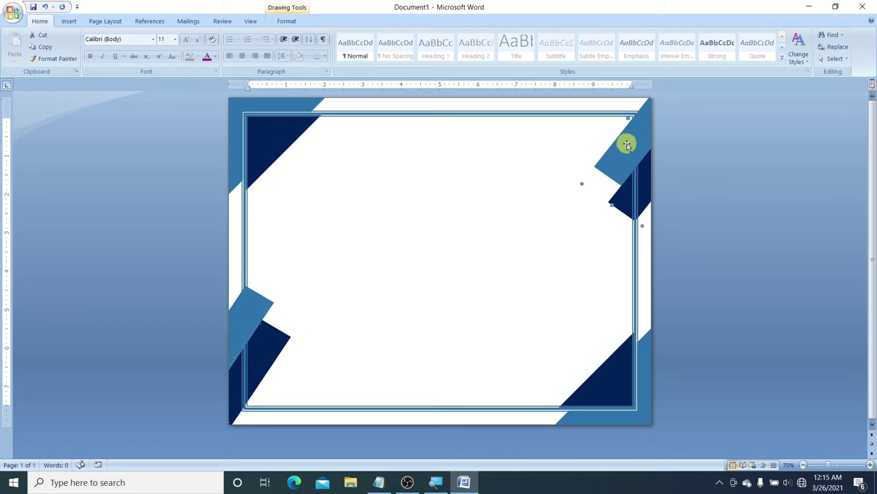
{"action": "left_click", "coordinate": [397, 257]}
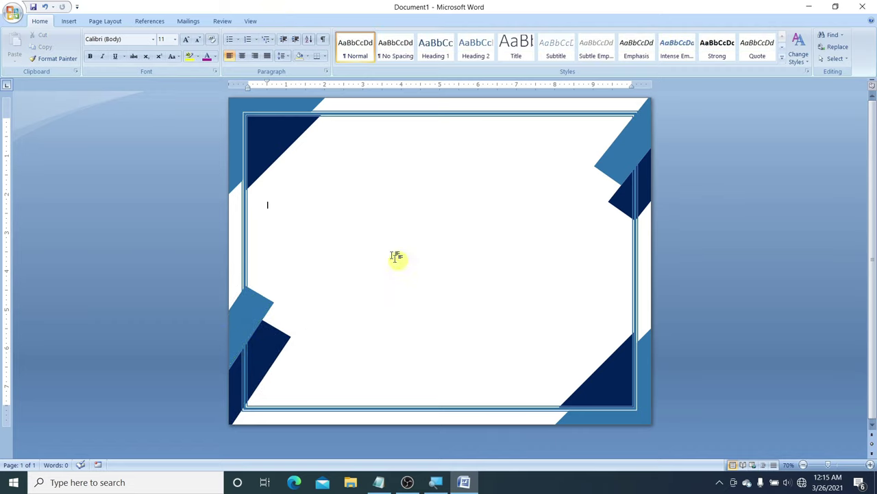
{"action": "left_click", "coordinate": [69, 21]}
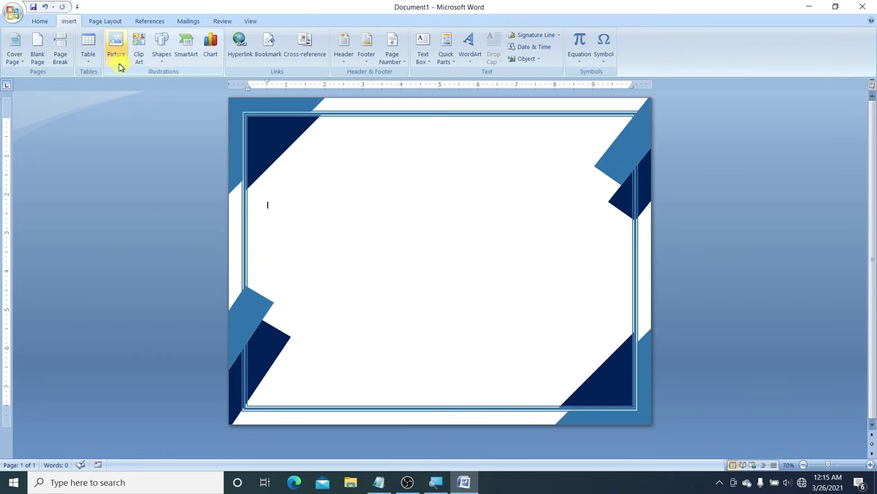
Draw a 1.62-inch 32-point star near the upper-left and fill it dark navy blue
{"action": "left_click", "coordinate": [161, 54]}
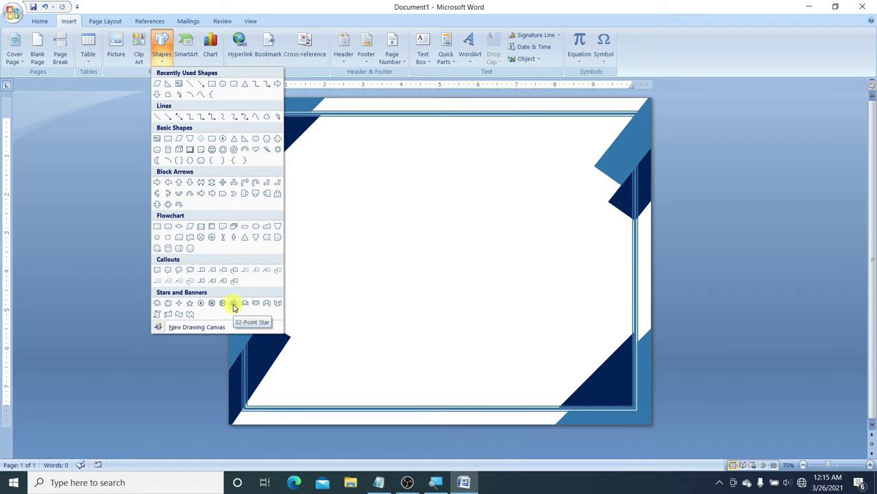
{"action": "left_click", "coordinate": [233, 305]}
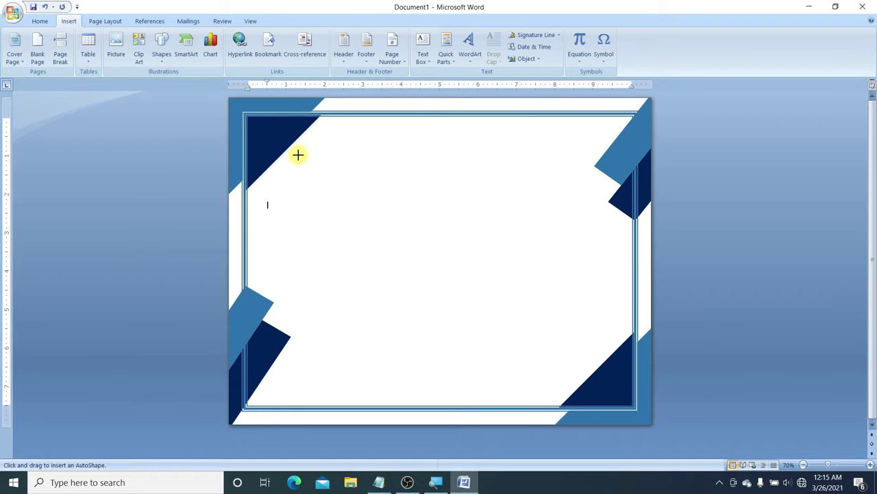
{"action": "left_click_drag", "start_coordinate": [298, 155], "coordinate": [355, 212]}
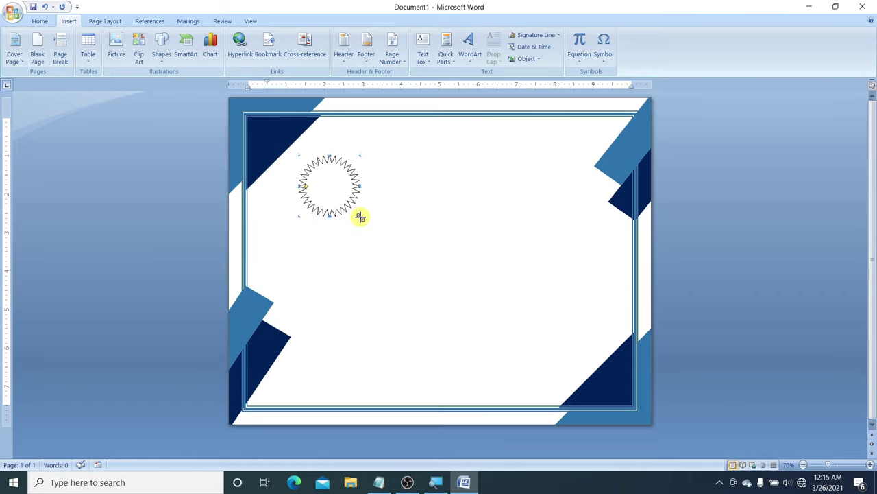
{"action": "left_click_drag", "start_coordinate": [355, 213], "coordinate": [360, 217]}
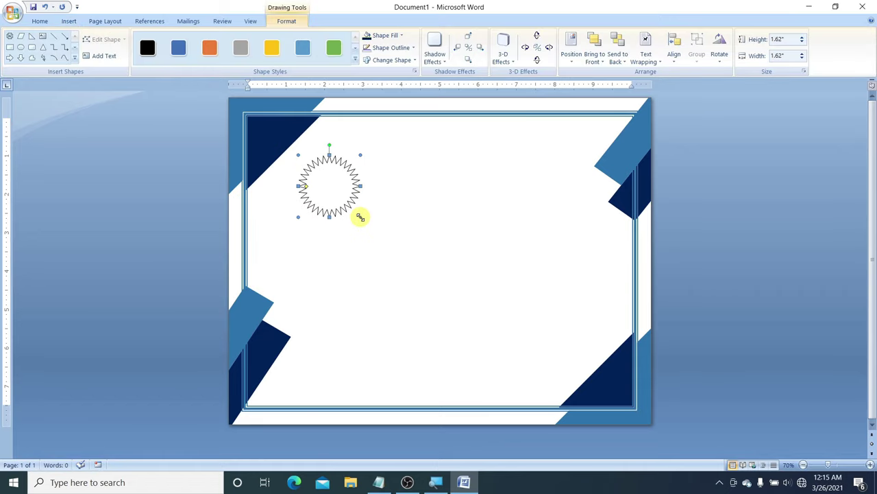
{"action": "left_click", "coordinate": [401, 35]}
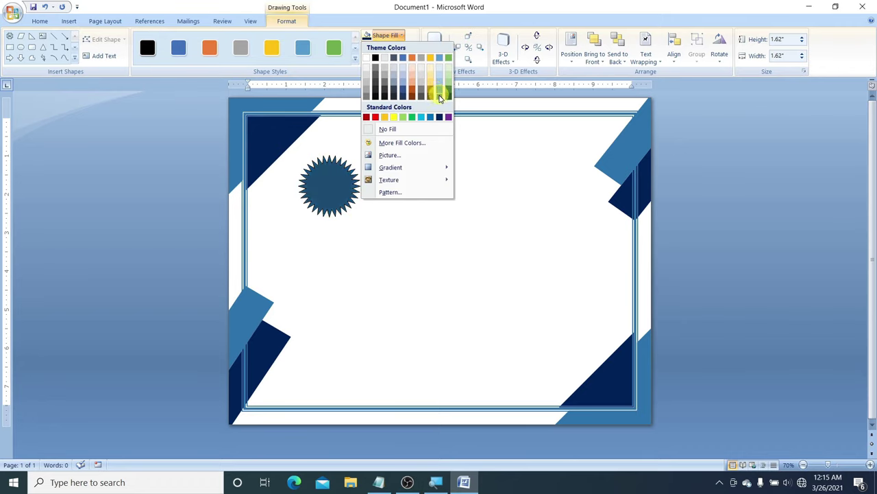
{"action": "left_click", "coordinate": [439, 116]}
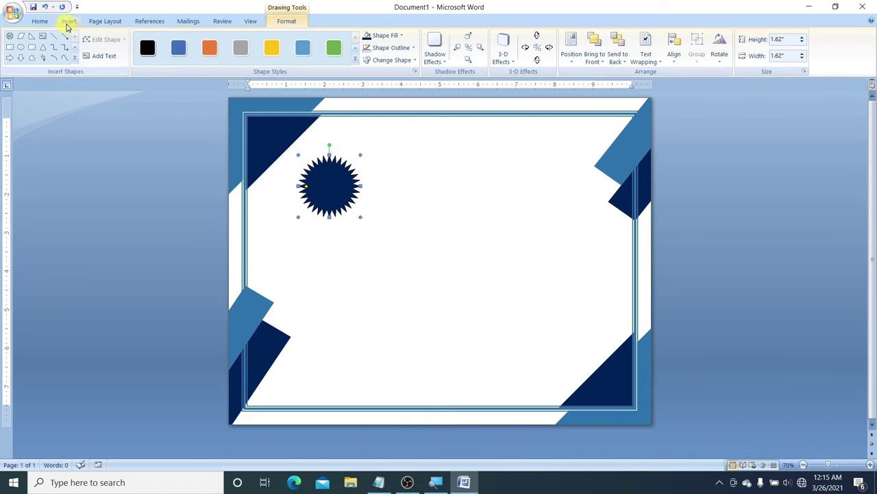
{"action": "left_click", "coordinate": [20, 46]}
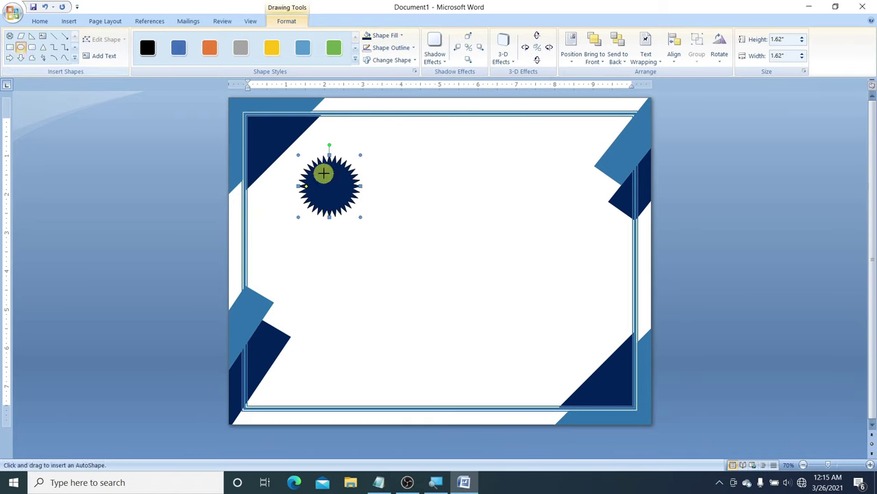
Draw a lighter-blue, outline-free circle in front of text inside the star
{"action": "mouse_move", "coordinate": [314, 169]}
{"action": "left_mouse_down"}
{"action": "mouse_move", "coordinate": [350, 205]}
{"action": "mouse_move", "coordinate": [326, 186]}
{"action": "left_mouse_up"}
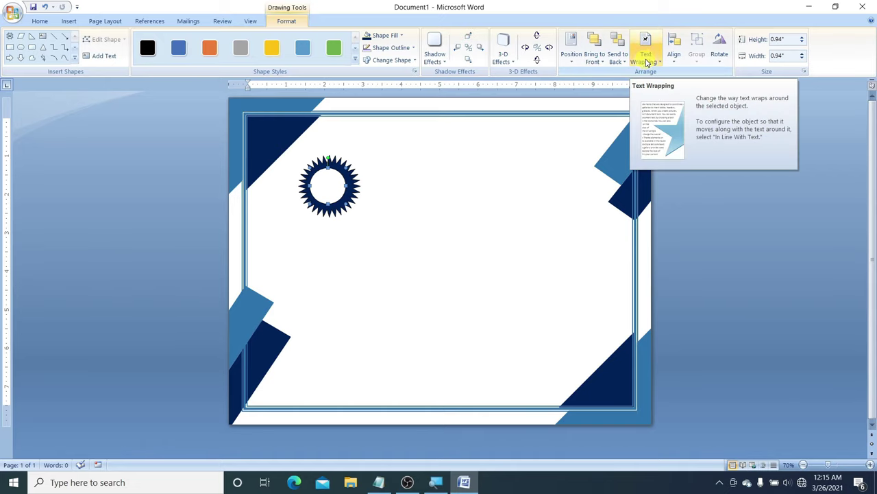
{"action": "left_click", "coordinate": [656, 62]}
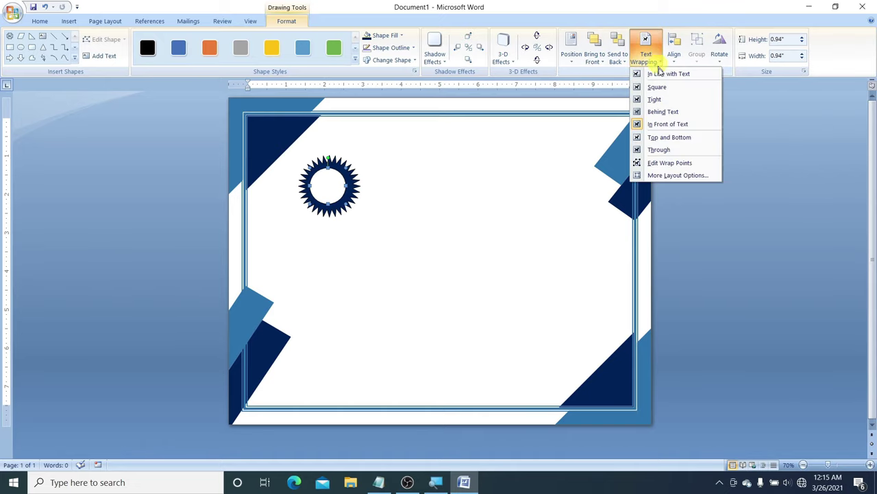
{"action": "left_click", "coordinate": [668, 126]}
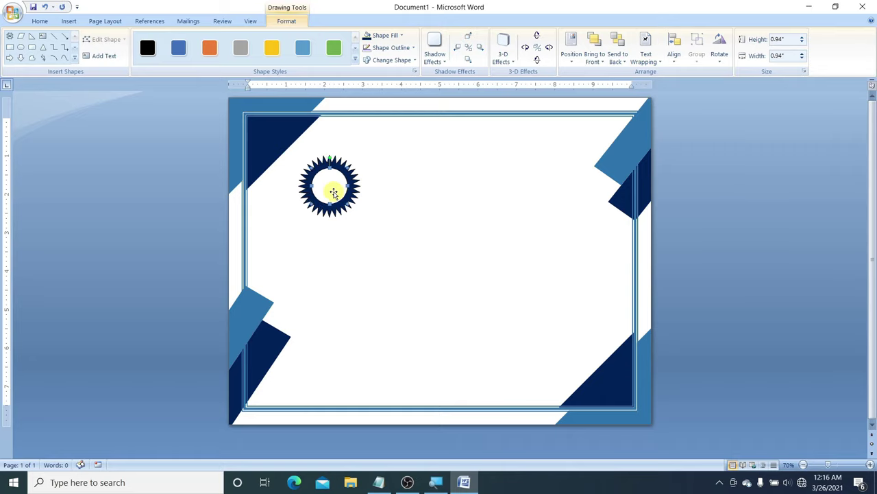
{"action": "left_click", "coordinate": [385, 35]}
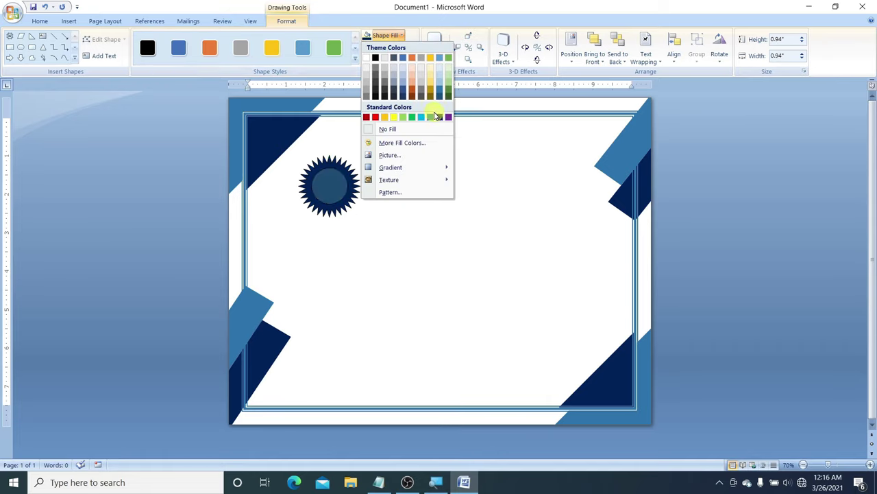
{"action": "left_click", "coordinate": [439, 91]}
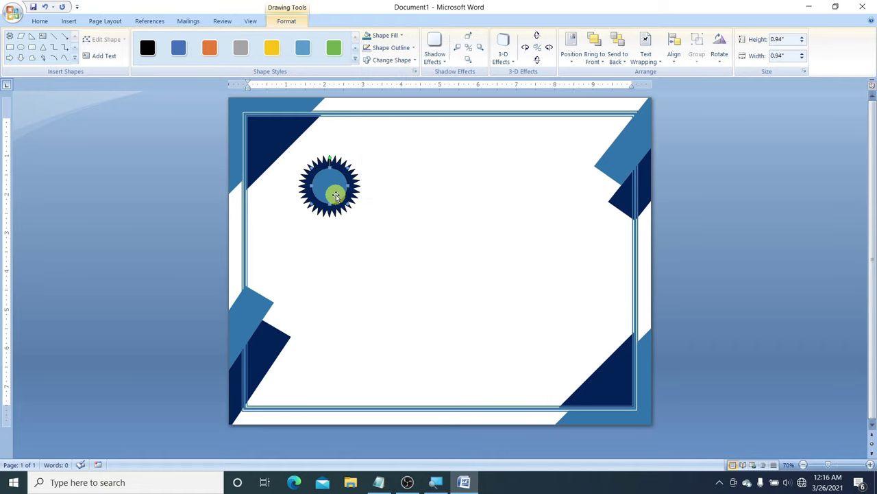
{"action": "left_click", "coordinate": [389, 47]}
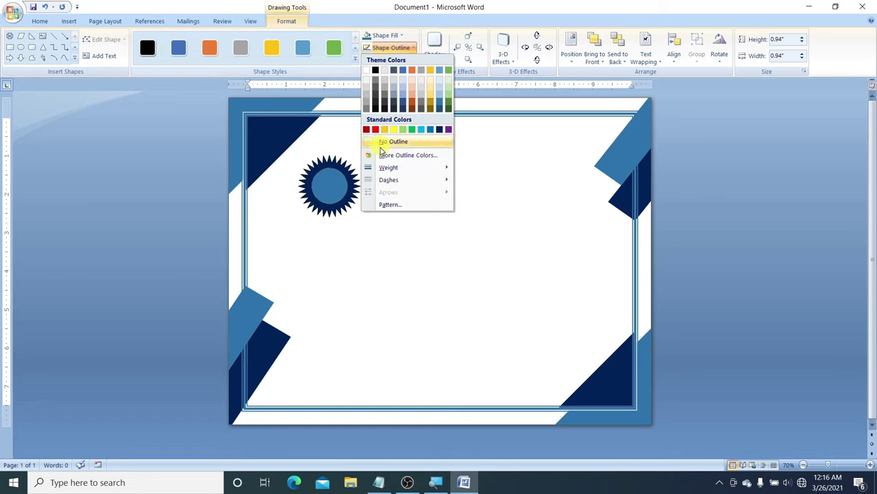
{"action": "left_click", "coordinate": [381, 143]}
Remove the star's outline and select it together with the inner circle
{"action": "left_click", "coordinate": [344, 170]}
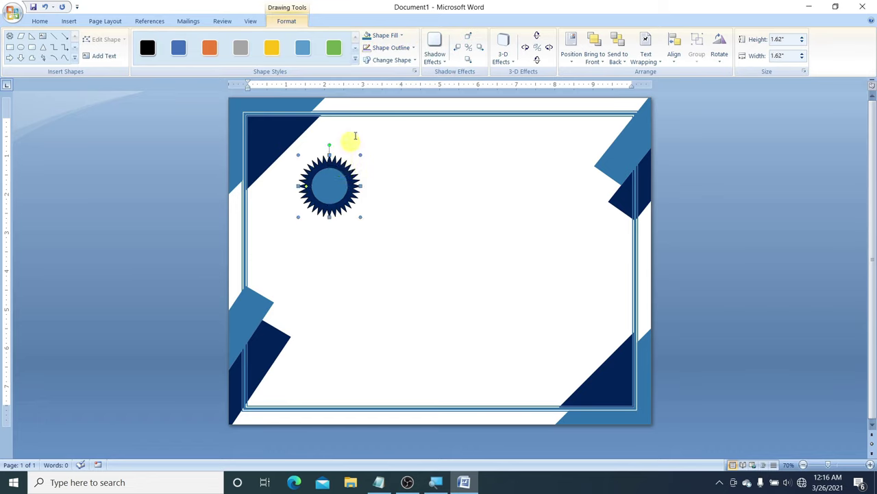
{"action": "left_click", "coordinate": [389, 48]}
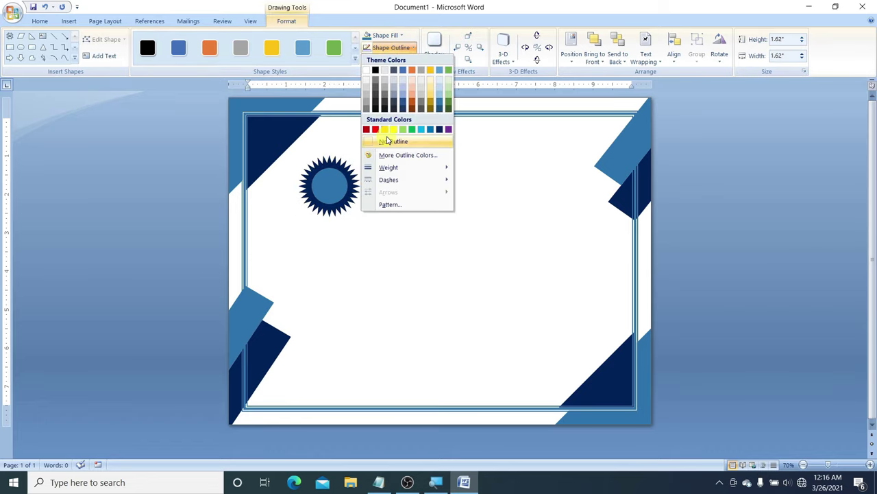
{"action": "left_click", "coordinate": [388, 142]}
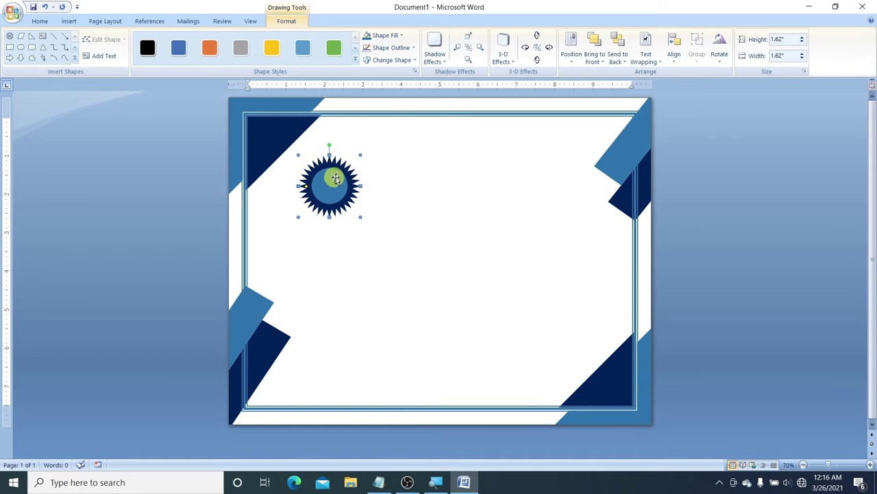
{"action": "left_click", "coordinate": [329, 185], "text": "shift"}
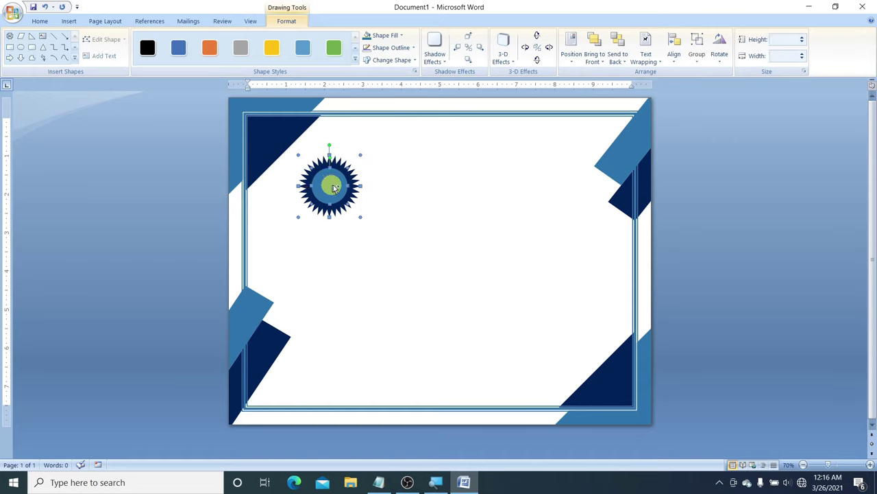
Group the star and circle, shrink the seal to 0.88 inches, and move it upper-left
{"action": "right_click", "coordinate": [334, 187]}
{"action": "mouse_move", "coordinate": [396, 233]}
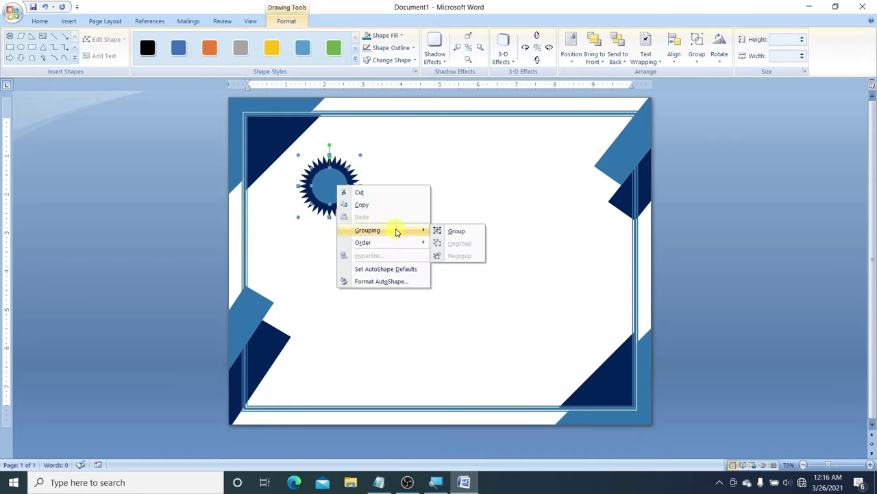
{"action": "left_click", "coordinate": [452, 231]}
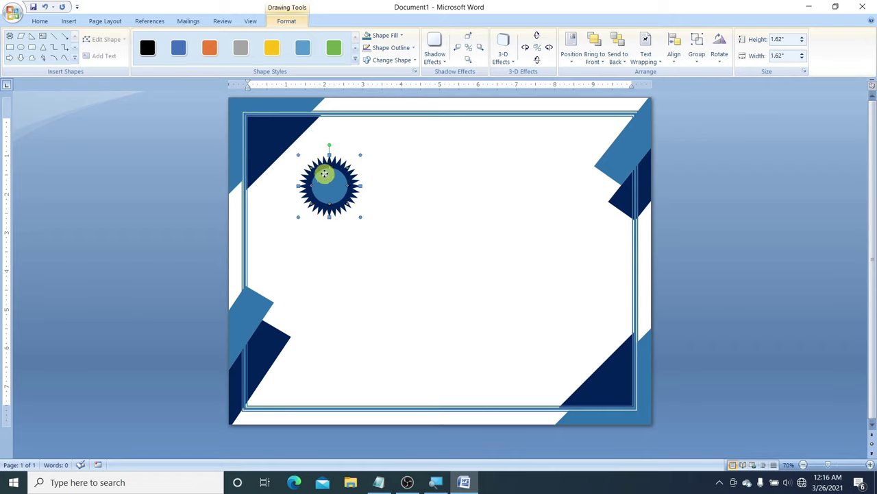
{"action": "left_click_drag", "start_coordinate": [324, 173], "coordinate": [312, 154]}
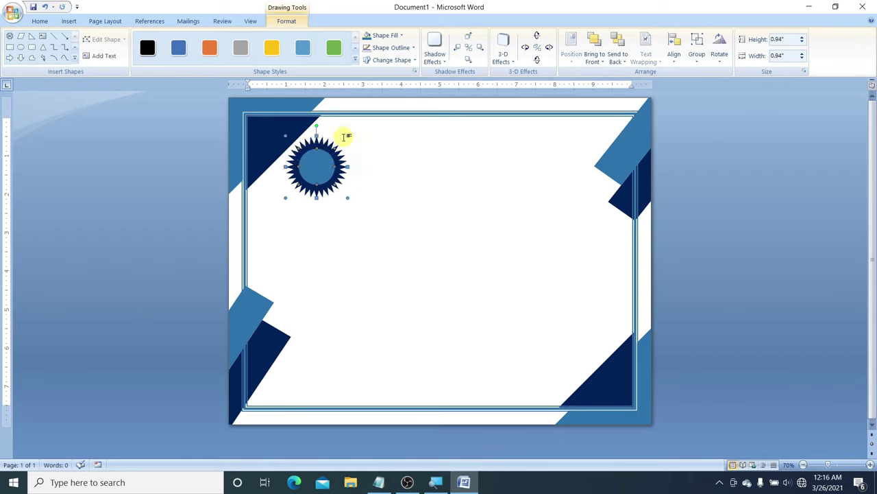
{"action": "left_click_drag", "start_coordinate": [348, 137], "coordinate": [343, 140]}
{"action": "left_click_drag", "start_coordinate": [317, 172], "coordinate": [317, 167]}
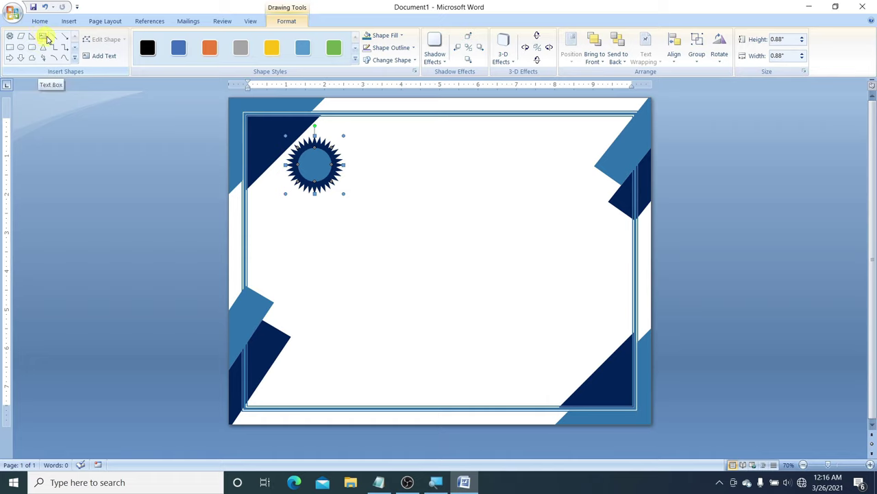
Draw a 7.21 by 7.01-inch text box beside the seal holding 'Certificate'
{"action": "left_click", "coordinate": [70, 24]}
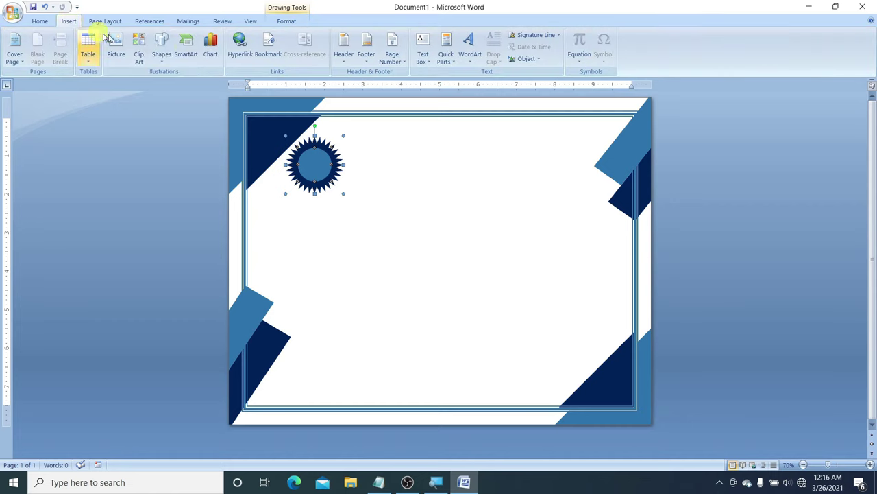
{"action": "left_click", "coordinate": [161, 61]}
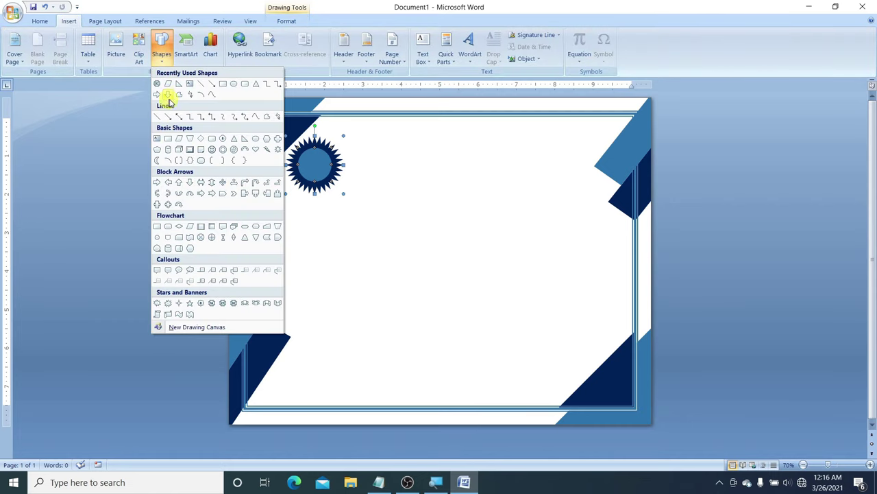
{"action": "left_click", "coordinate": [189, 85]}
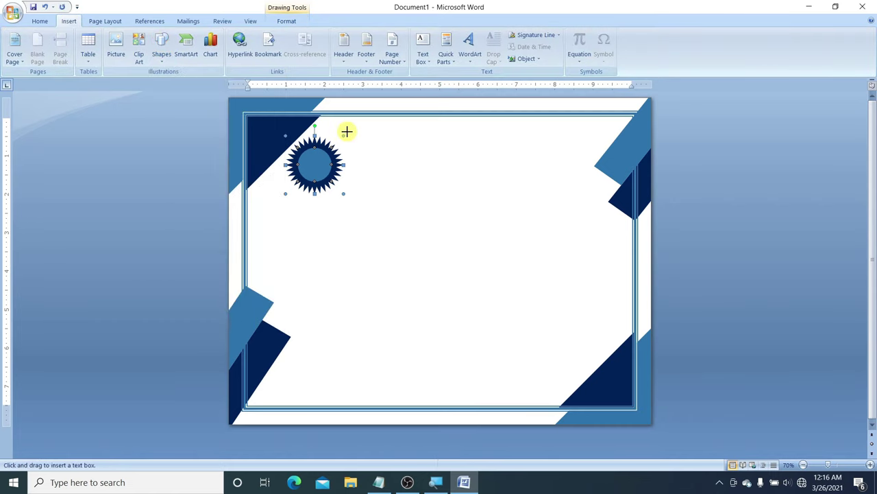
{"action": "left_click_drag", "start_coordinate": [347, 131], "coordinate": [616, 405]}
{"action": "type", "text": "Certificate"}
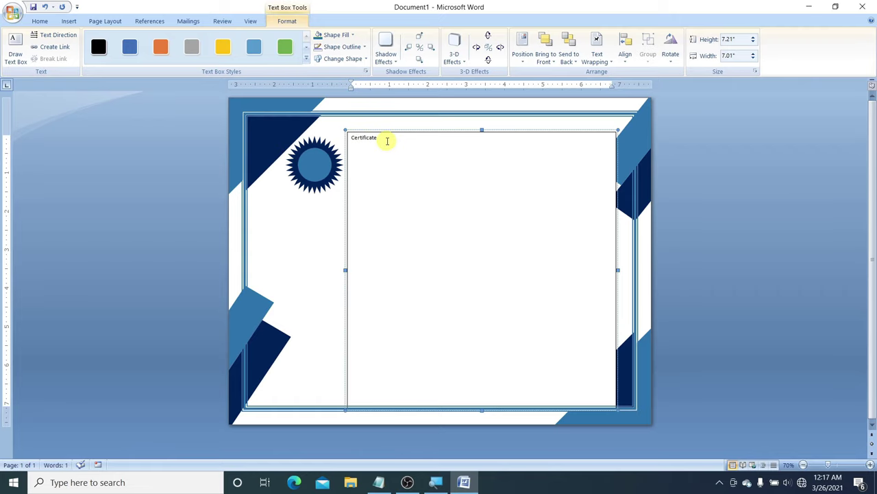
{"action": "left_click_drag", "start_coordinate": [388, 141], "coordinate": [348, 137]}
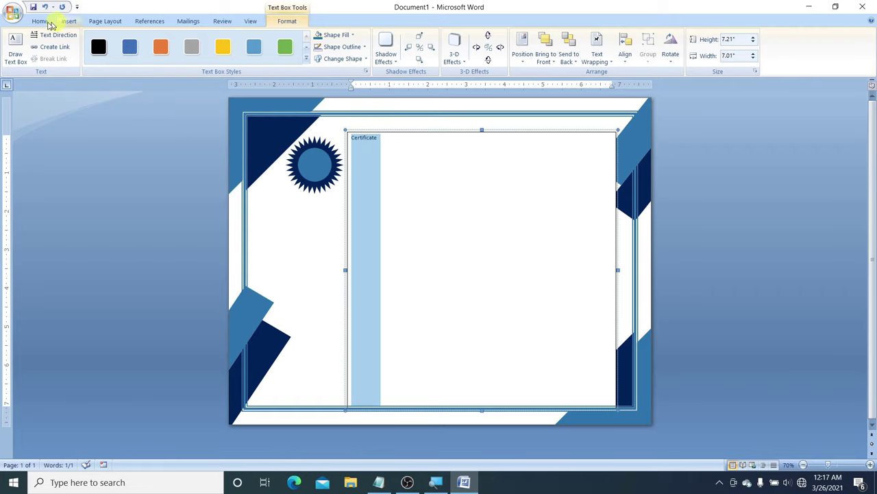
Set 'Certificate' to 90 pt Brush Script MT, not bold
{"action": "left_click", "coordinate": [40, 22]}
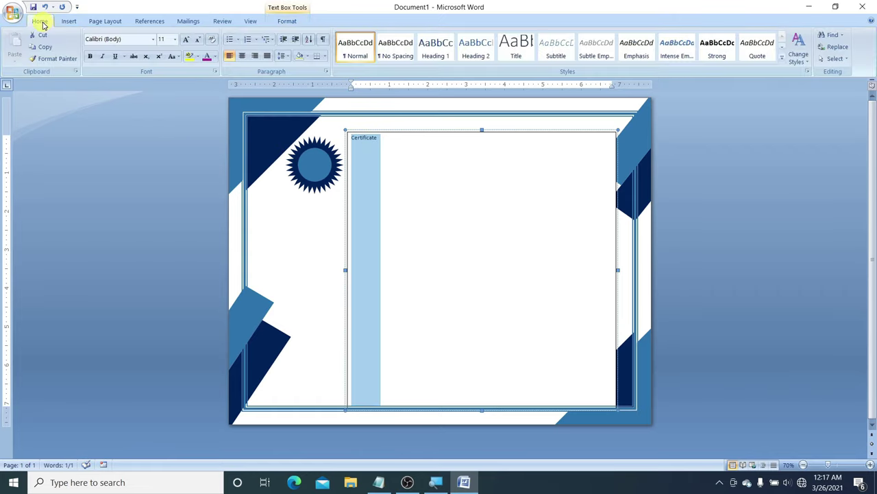
{"action": "left_click", "coordinate": [188, 41]}
{"action": "left_click", "coordinate": [187, 42]}
{"action": "left_click", "coordinate": [187, 41]}
{"action": "left_click", "coordinate": [187, 41]}
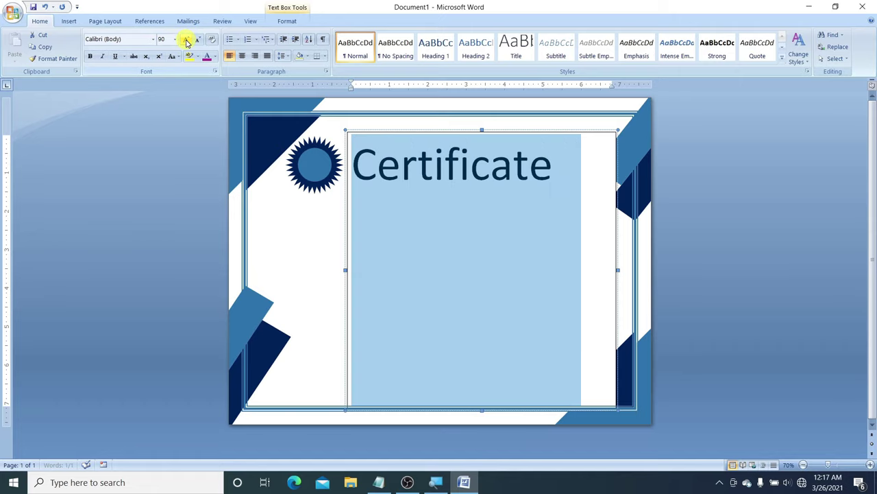
{"action": "left_click", "coordinate": [152, 39]}
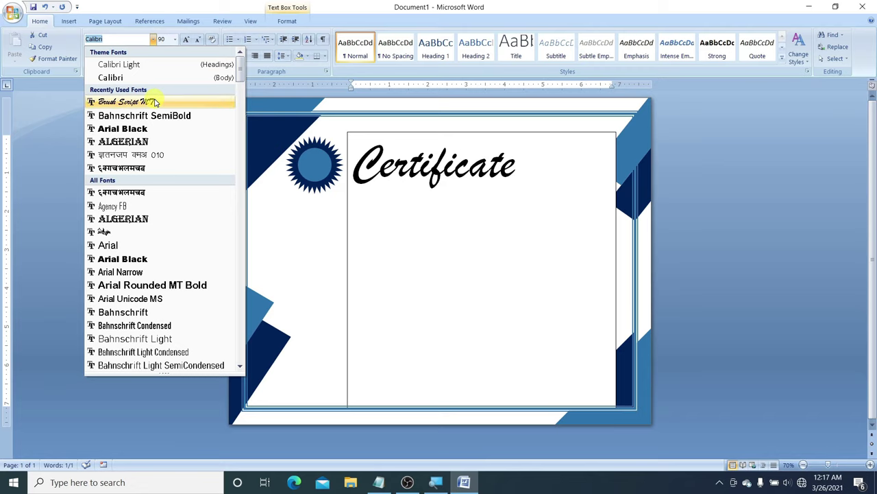
{"action": "left_click", "coordinate": [156, 102]}
{"action": "left_click", "coordinate": [92, 58]}
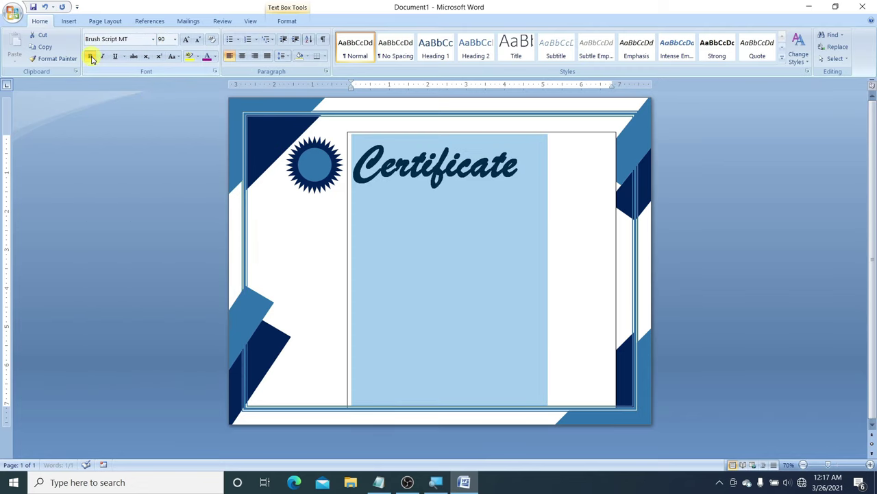
{"action": "left_click", "coordinate": [91, 57]}
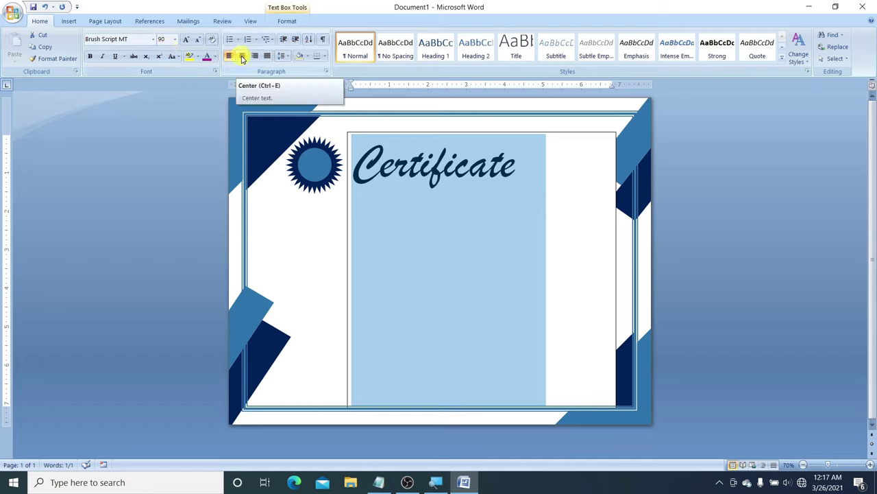
Centre the title and fine-tune the text box's horizontal position
{"action": "left_click", "coordinate": [242, 58]}
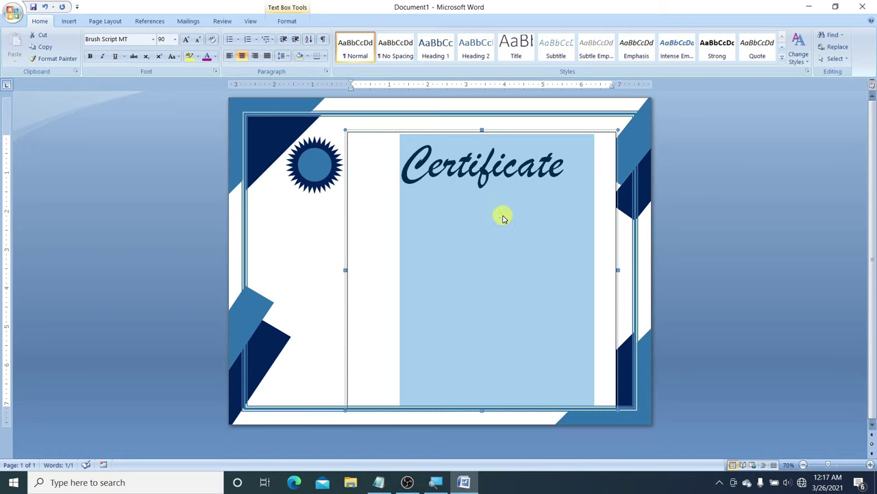
{"action": "left_click", "coordinate": [478, 227]}
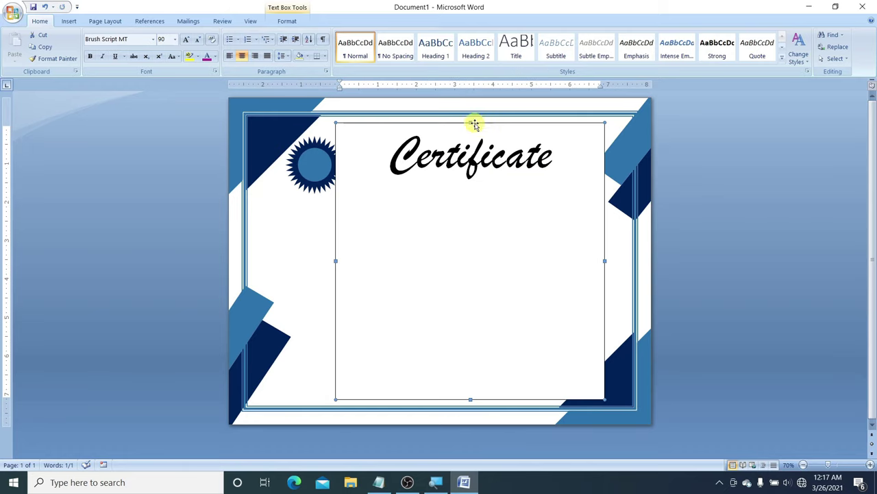
{"action": "left_click_drag", "start_coordinate": [492, 122], "coordinate": [474, 126]}
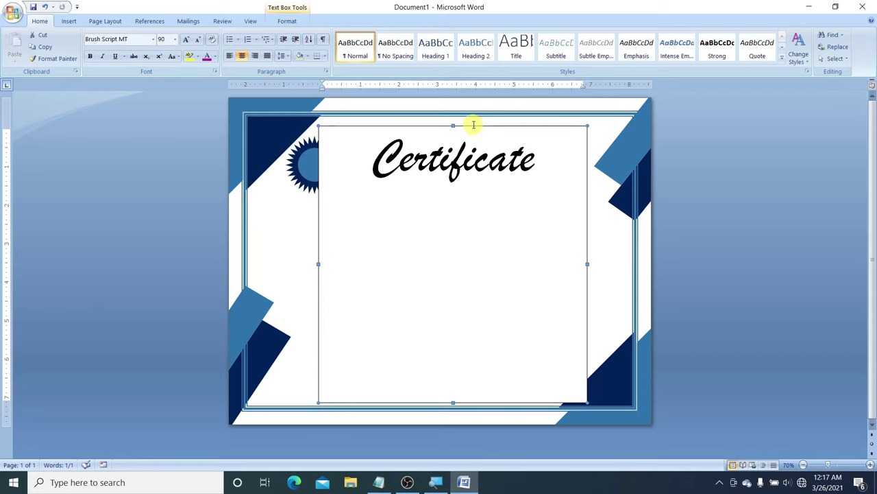
{"action": "left_click_drag", "start_coordinate": [479, 124], "coordinate": [506, 124]}
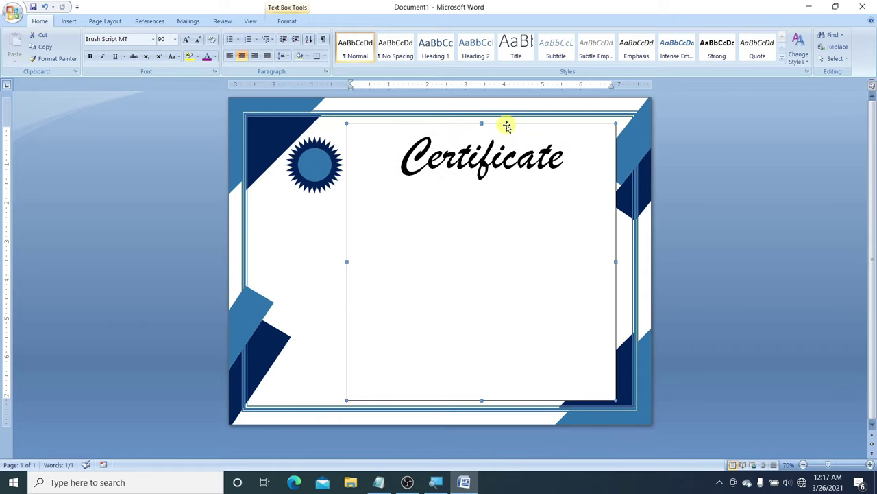
Give the title text box no fill and no outline, then clear formatting for the next line
{"action": "left_click", "coordinate": [296, 23]}
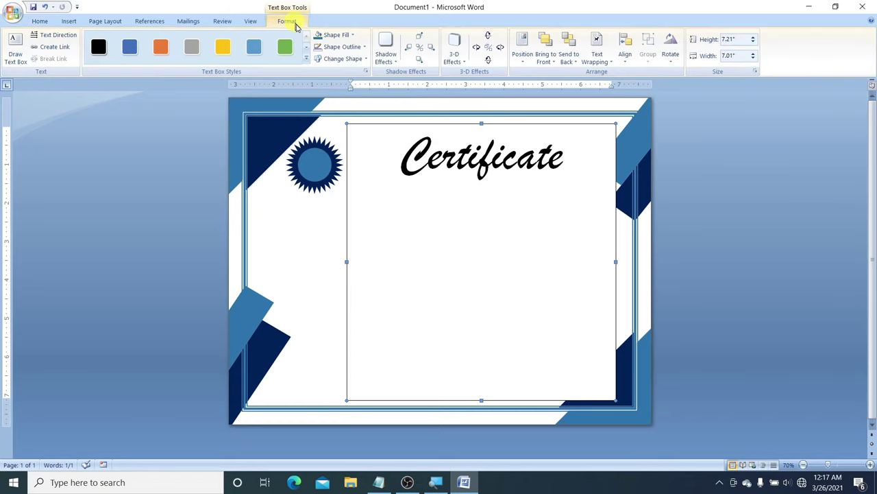
{"action": "left_click", "coordinate": [336, 36]}
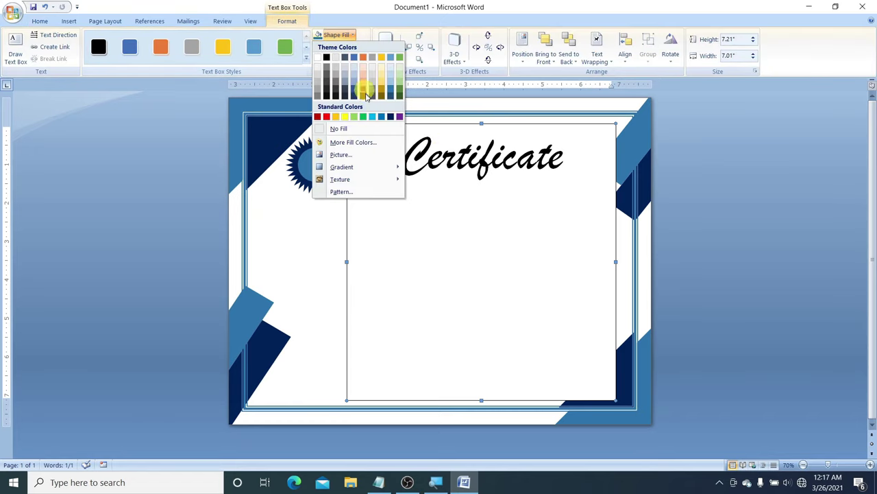
{"action": "left_click", "coordinate": [348, 130]}
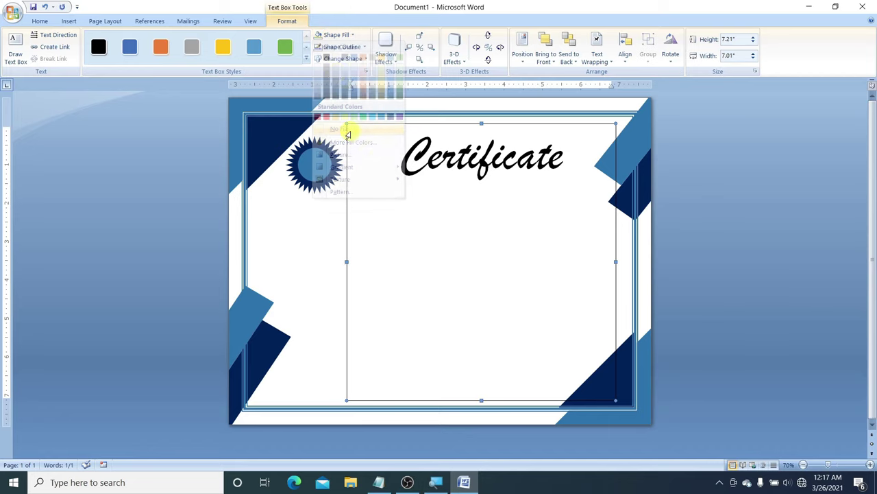
{"action": "left_click", "coordinate": [340, 48]}
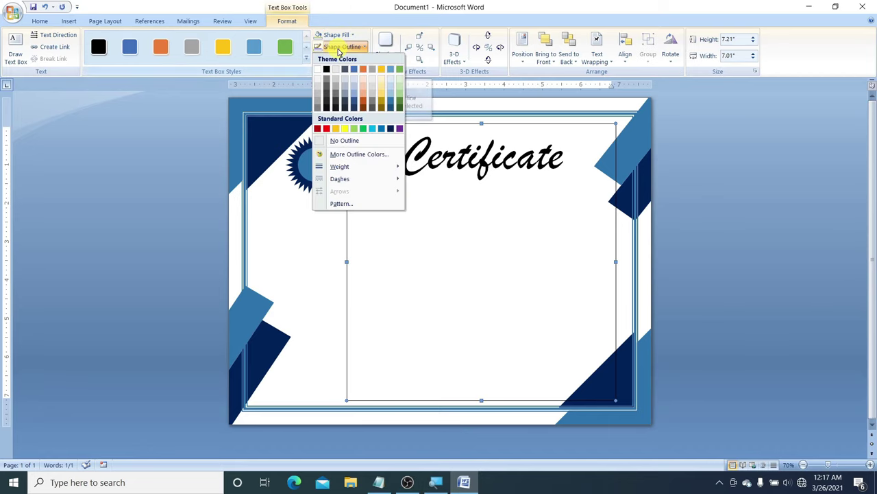
{"action": "left_click", "coordinate": [344, 141]}
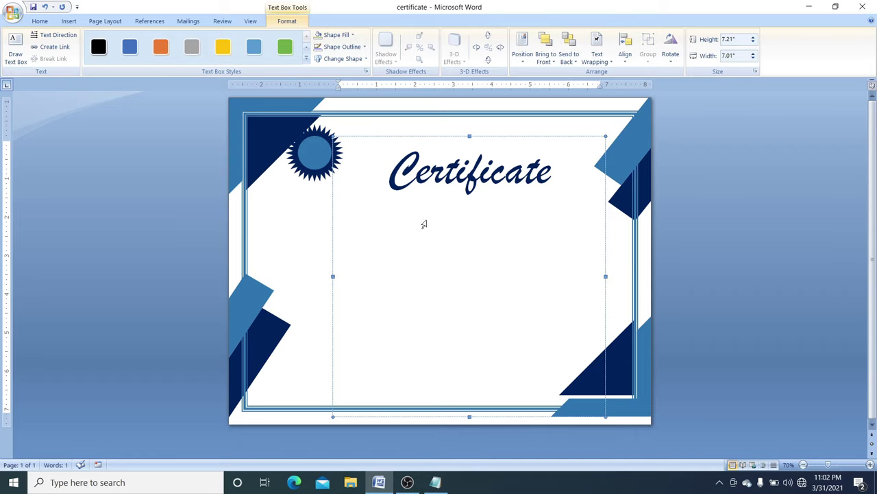
{"action": "left_click", "coordinate": [40, 22]}
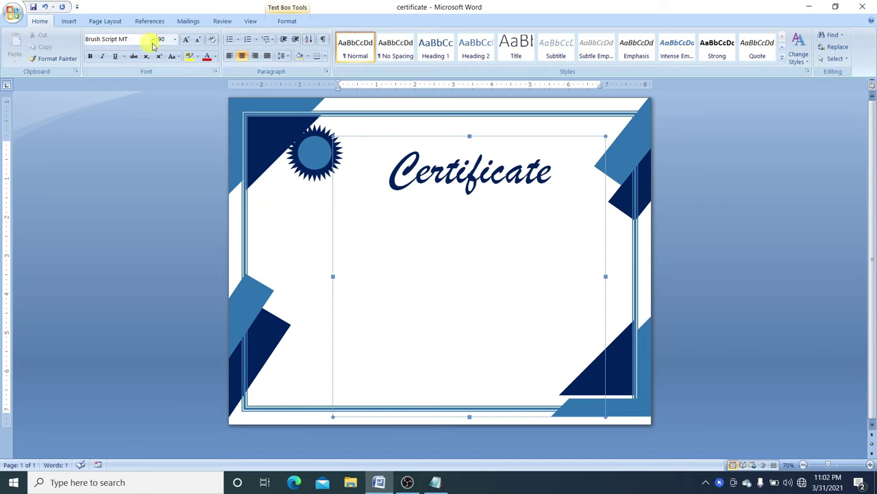
{"action": "left_click", "coordinate": [212, 42]}
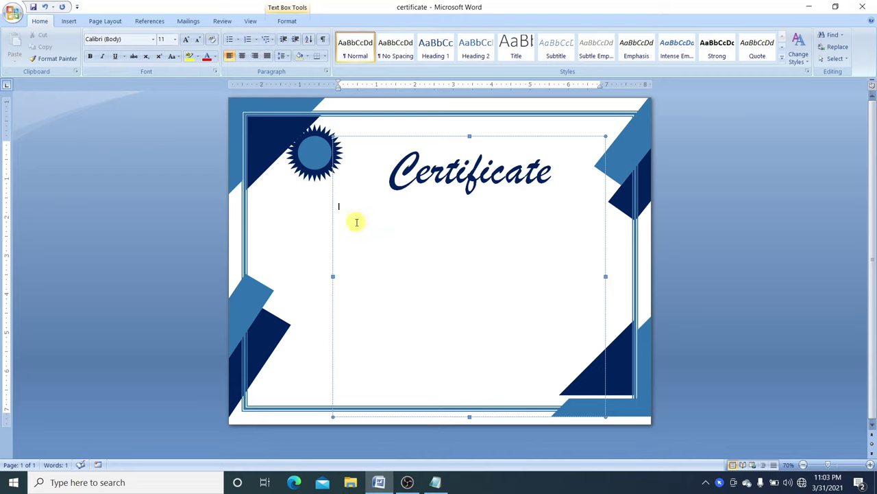
Select 'This certificate is presented to' in Notepad and switch back to Word
{"action": "left_click", "coordinate": [435, 481]}
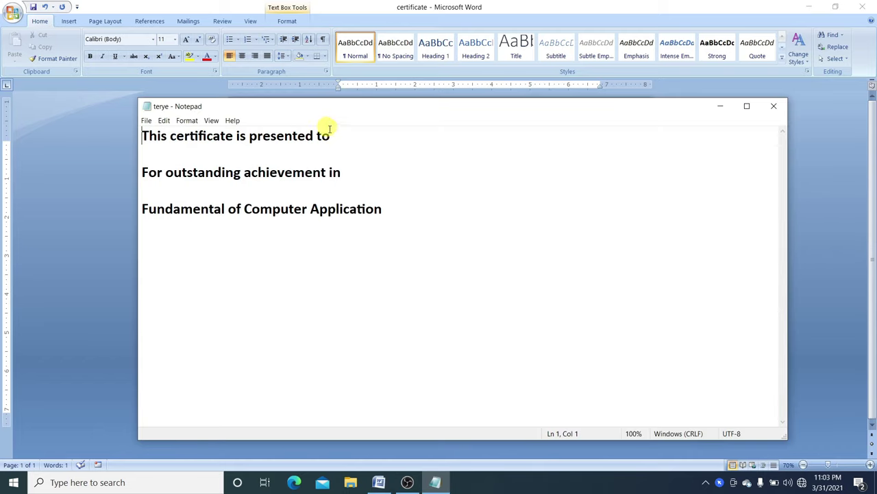
{"action": "left_click_drag", "start_coordinate": [332, 135], "coordinate": [142, 135]}
{"action": "key", "text": "ctrl+c"}
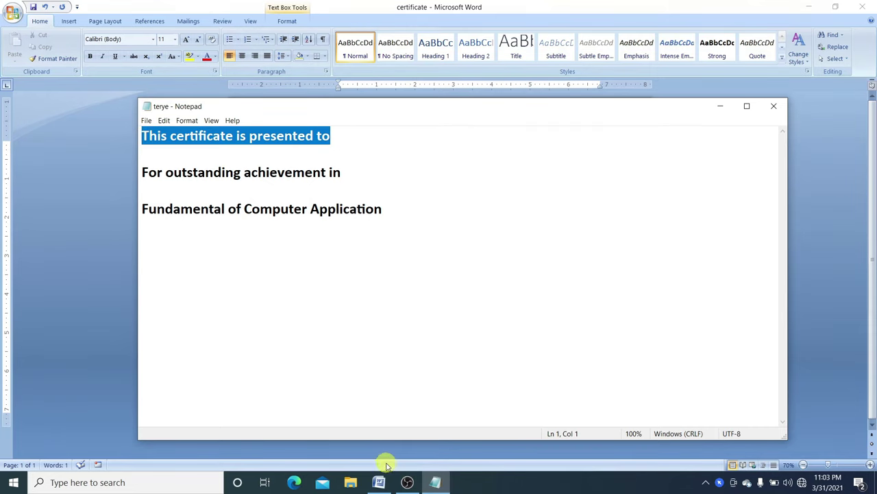
{"action": "left_click", "coordinate": [379, 482]}
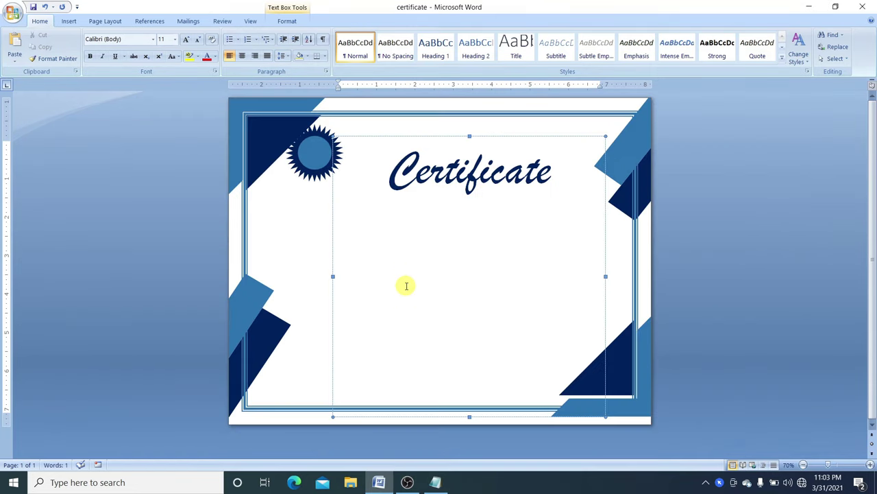
Paste 'This certificate is presented to' and make it centred 28 pt Calibri
{"action": "key", "text": "ctrl+v"}
{"action": "left_click_drag", "start_coordinate": [413, 199], "coordinate": [309, 212]}
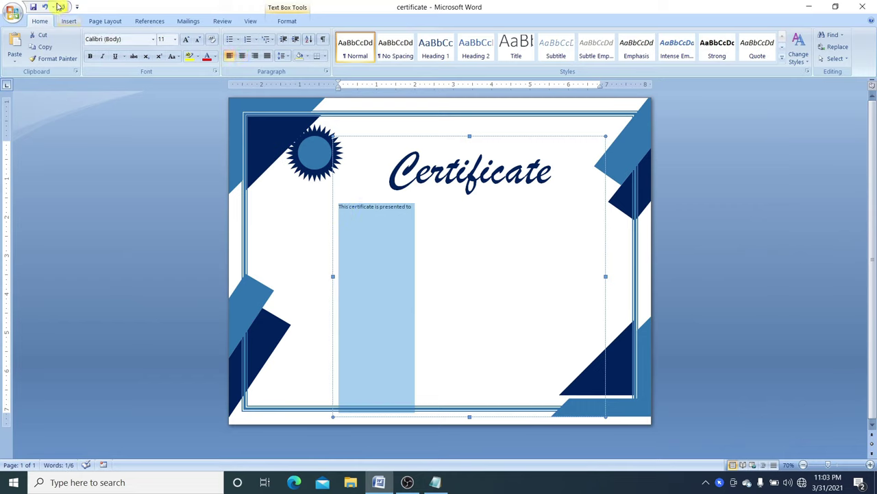
{"action": "left_click", "coordinate": [187, 39]}
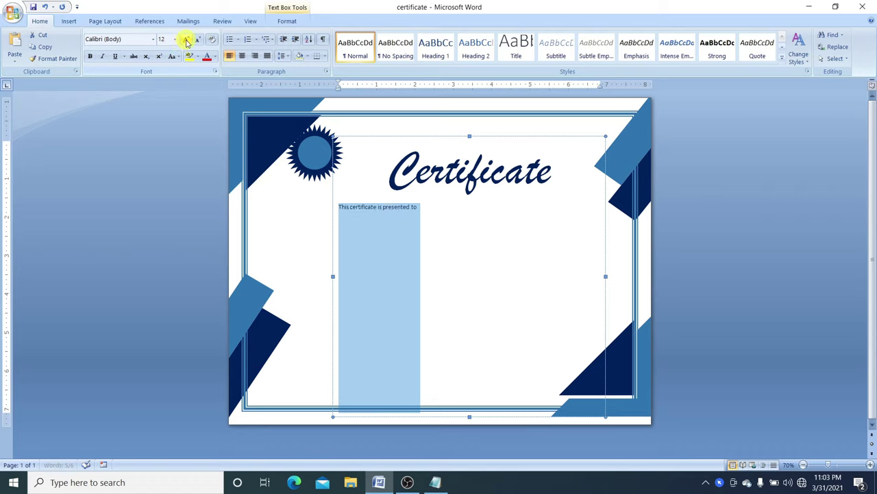
{"action": "left_click", "coordinate": [186, 40]}
{"action": "left_click", "coordinate": [187, 40]}
{"action": "left_click", "coordinate": [187, 39]}
{"action": "left_click", "coordinate": [186, 40]}
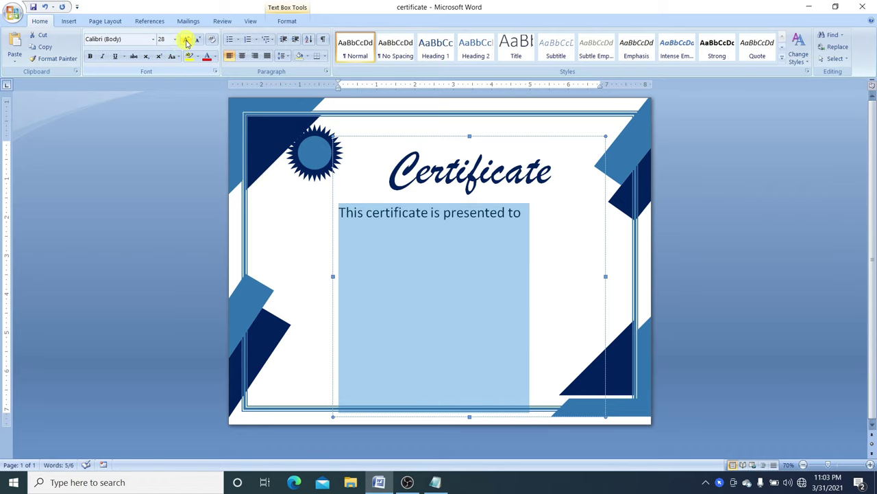
{"action": "left_click", "coordinate": [152, 39]}
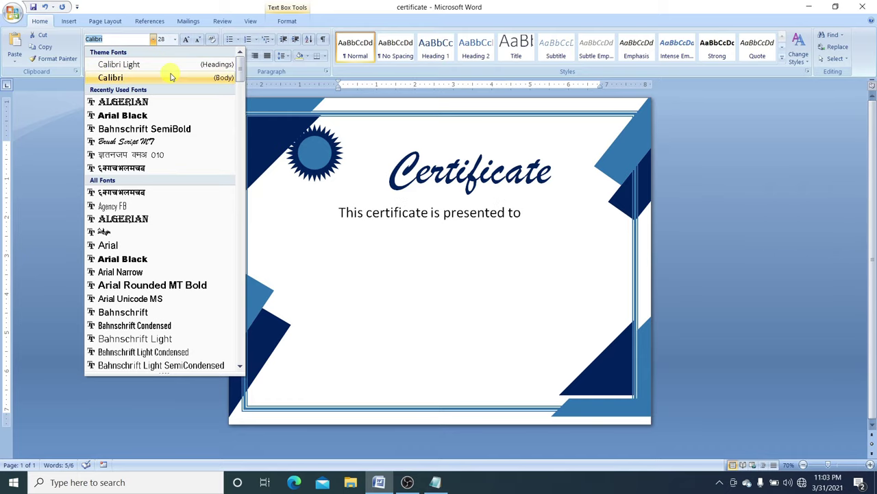
{"action": "left_click", "coordinate": [171, 77]}
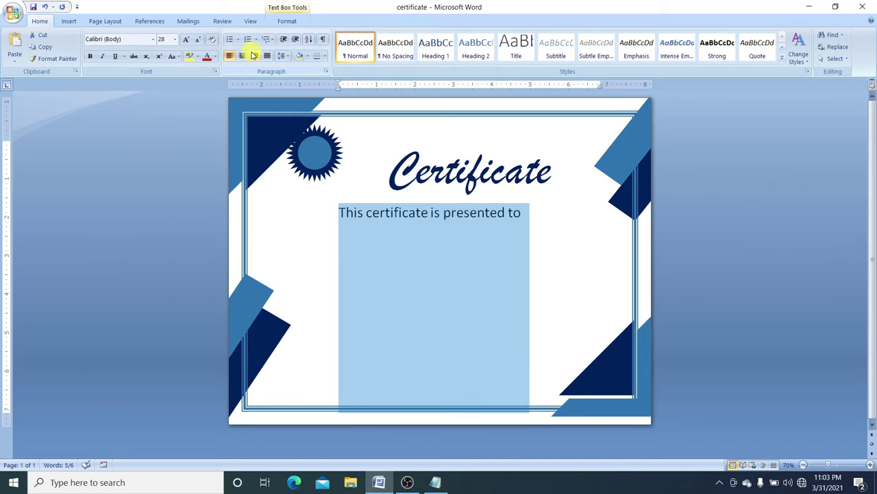
{"action": "left_click", "coordinate": [247, 57]}
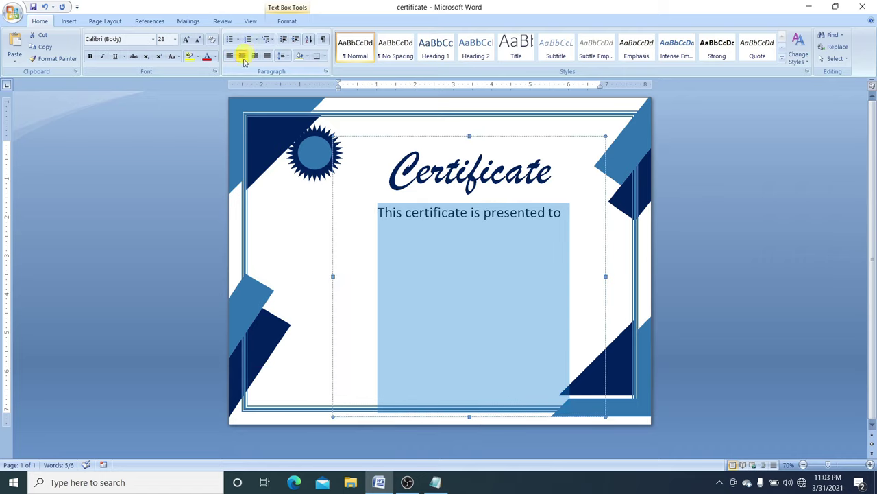
Type the recipient's full name on the line beneath and select it
{"action": "left_click", "coordinate": [577, 214]}
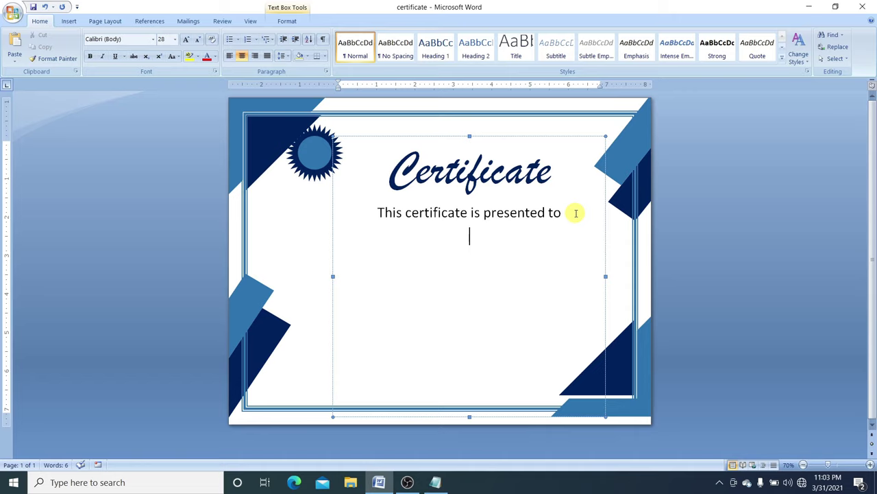
{"action": "left_click_drag", "start_coordinate": [528, 234], "coordinate": [382, 227]}
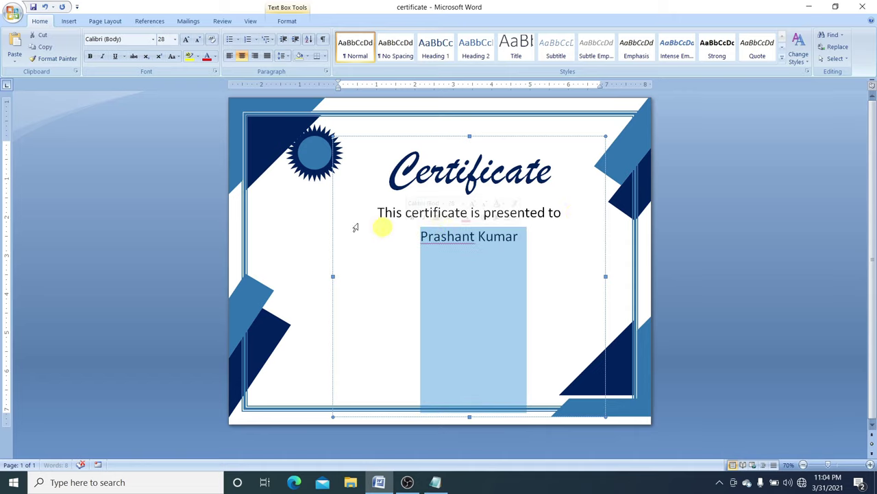
Make the recipient's name dark blue Arial Black at 48 pt
{"action": "left_click", "coordinate": [185, 39]}
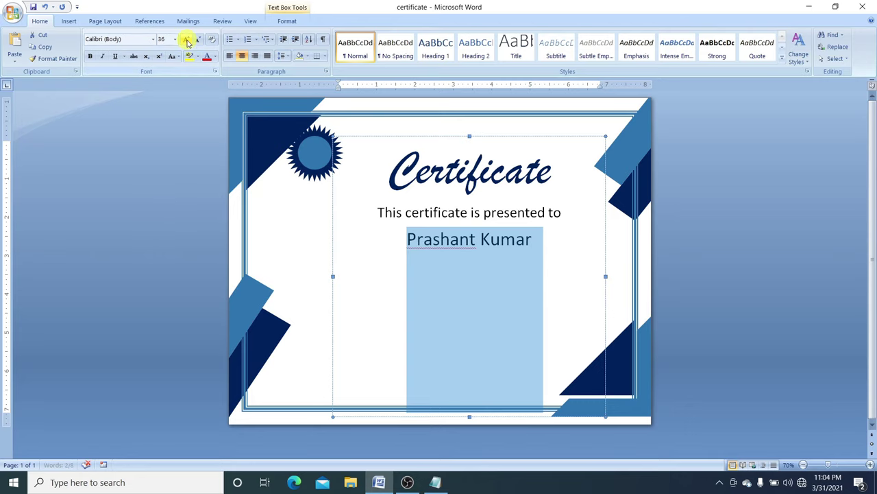
{"action": "left_click", "coordinate": [185, 39]}
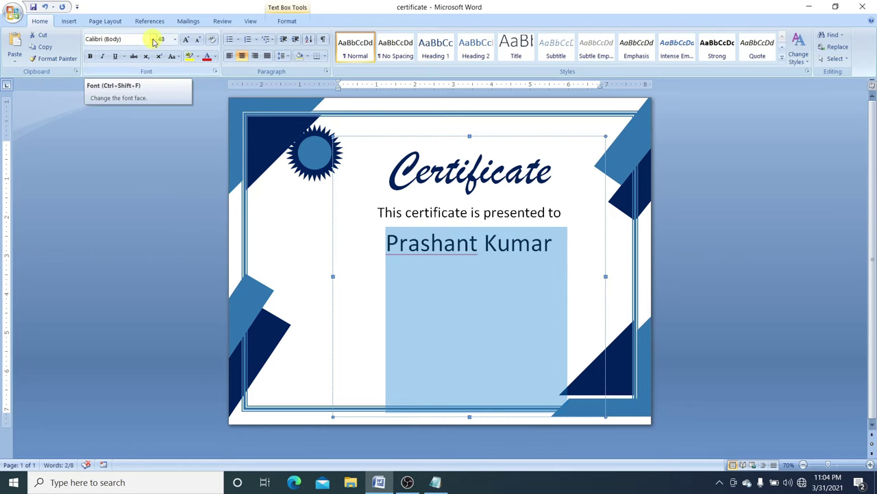
{"action": "left_click", "coordinate": [154, 39]}
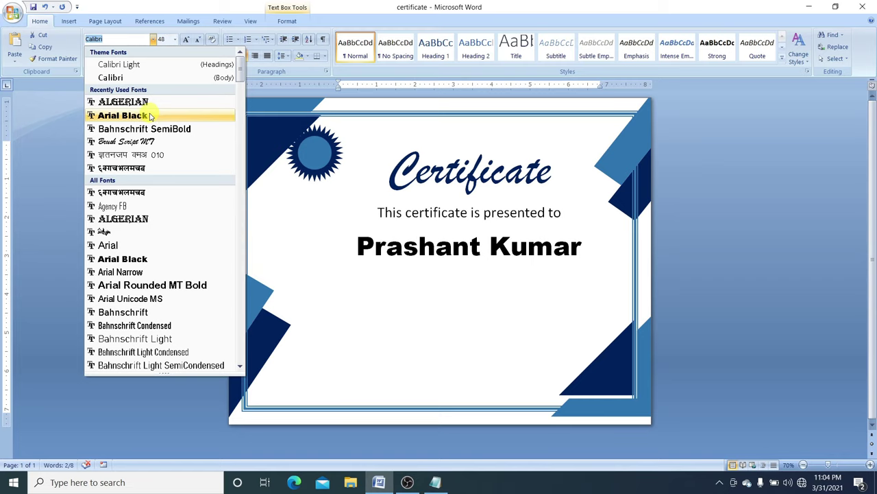
{"action": "left_click", "coordinate": [151, 116]}
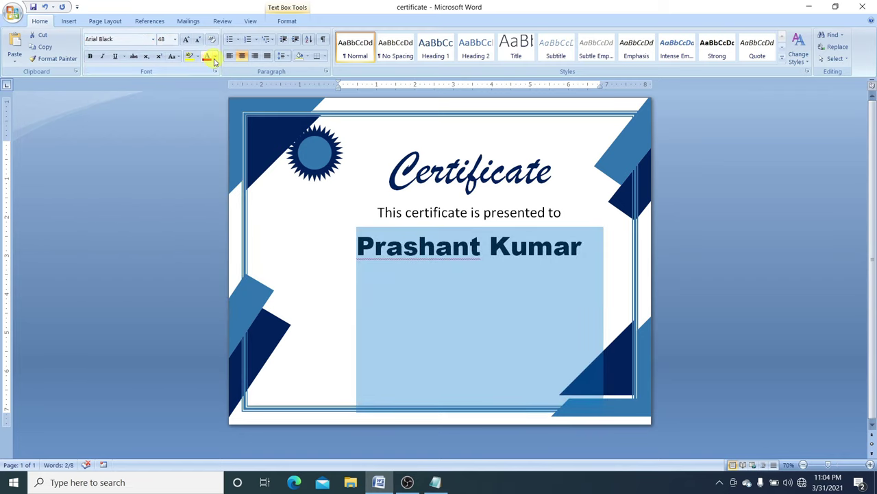
{"action": "left_click", "coordinate": [215, 56]}
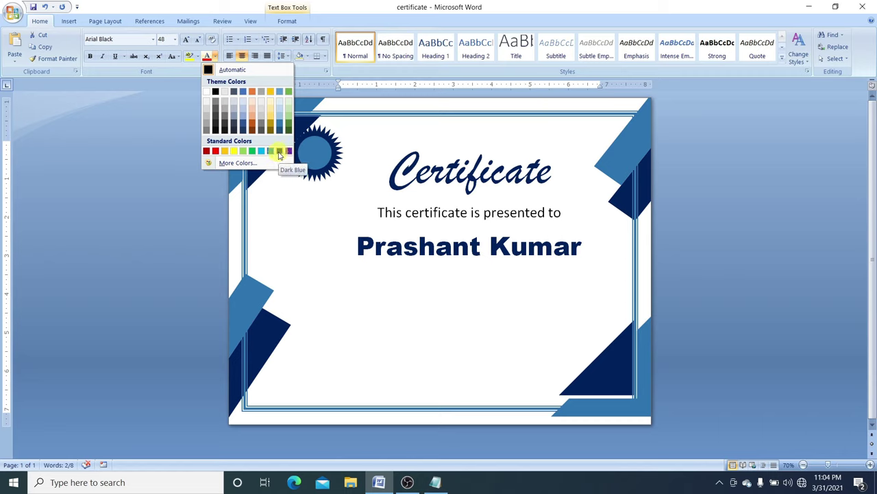
{"action": "left_click", "coordinate": [279, 153]}
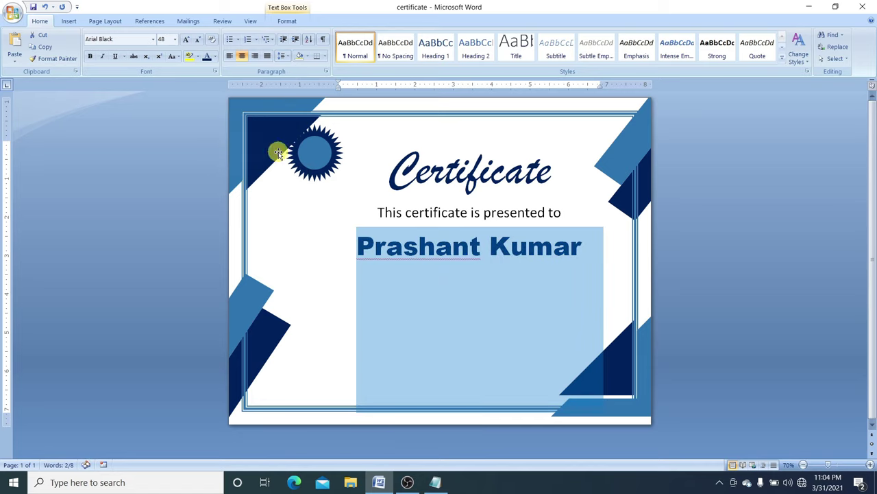
{"action": "left_click", "coordinate": [186, 43]}
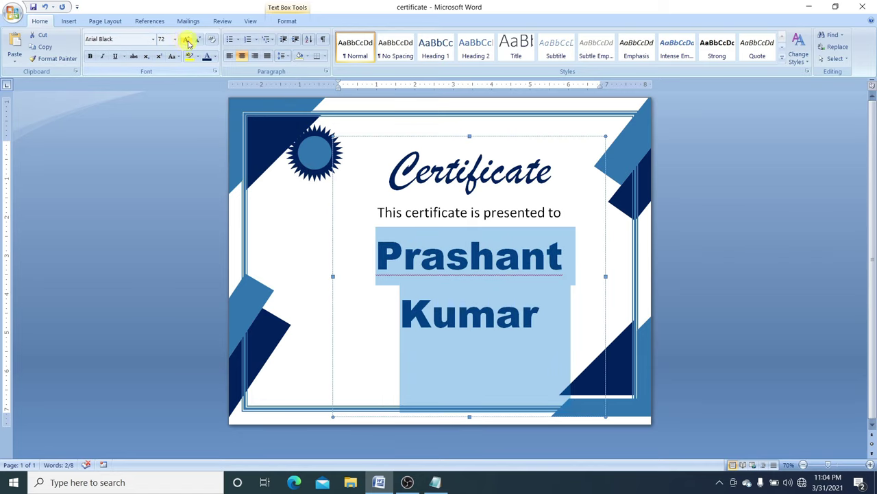
{"action": "left_click", "coordinate": [198, 39]}
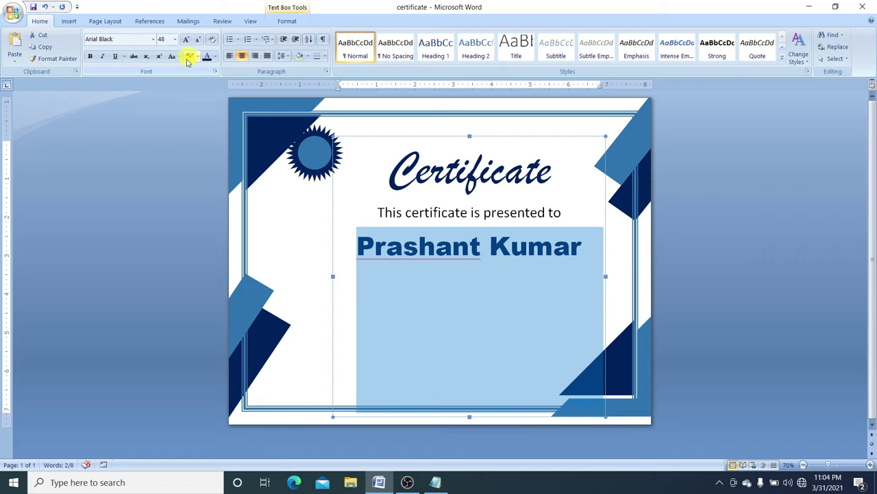
{"action": "left_click", "coordinate": [588, 248]}
Paste 'For outstanding achievement in' from Notepad on a new line below the name
{"action": "key", "text": "Return"}
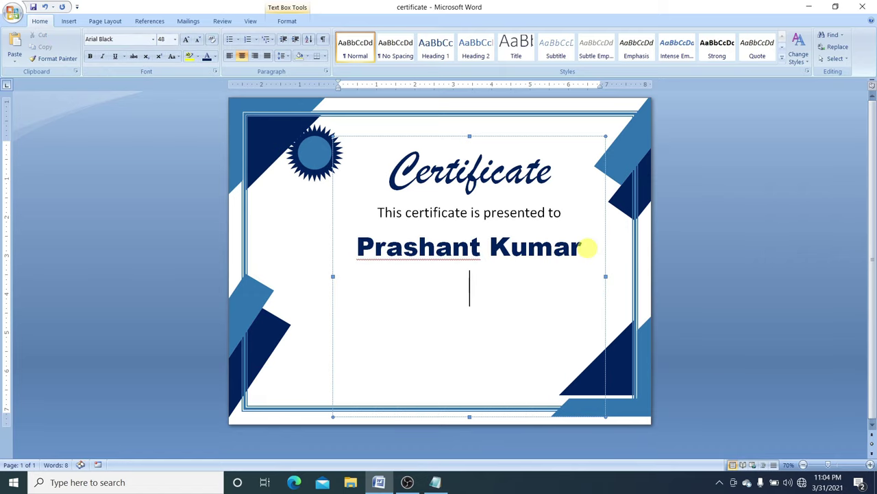
{"action": "left_click", "coordinate": [434, 482]}
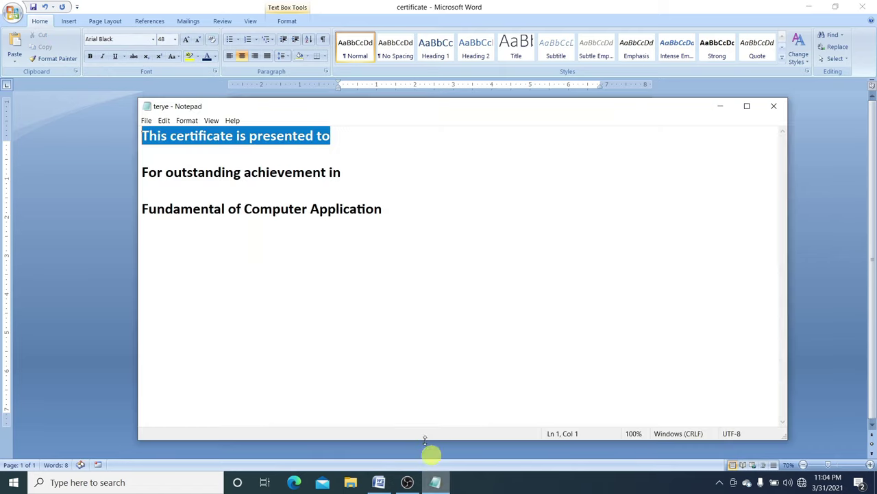
{"action": "left_click_drag", "start_coordinate": [341, 177], "coordinate": [141, 179]}
{"action": "key", "text": "ctrl+c"}
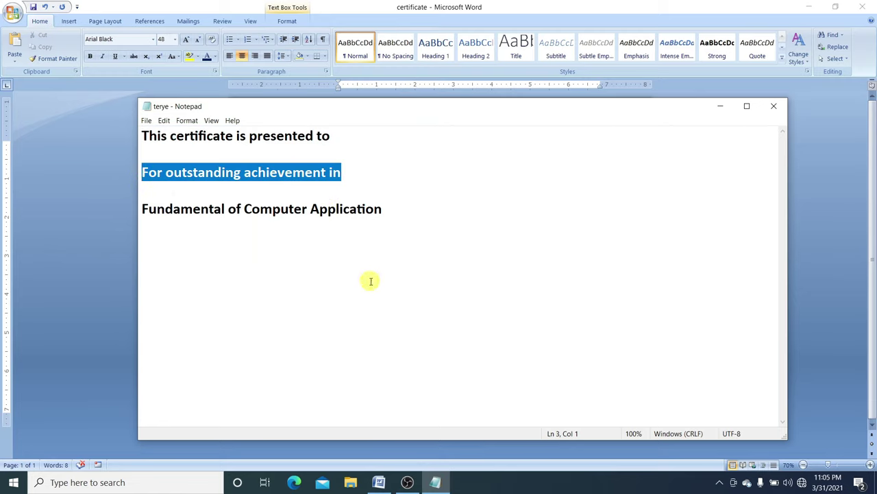
{"action": "left_click", "coordinate": [379, 481]}
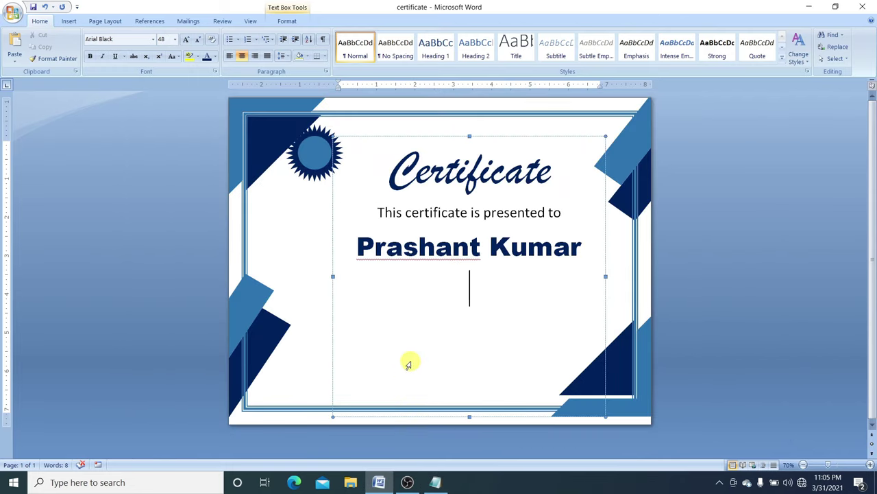
{"action": "left_click", "coordinate": [435, 482]}
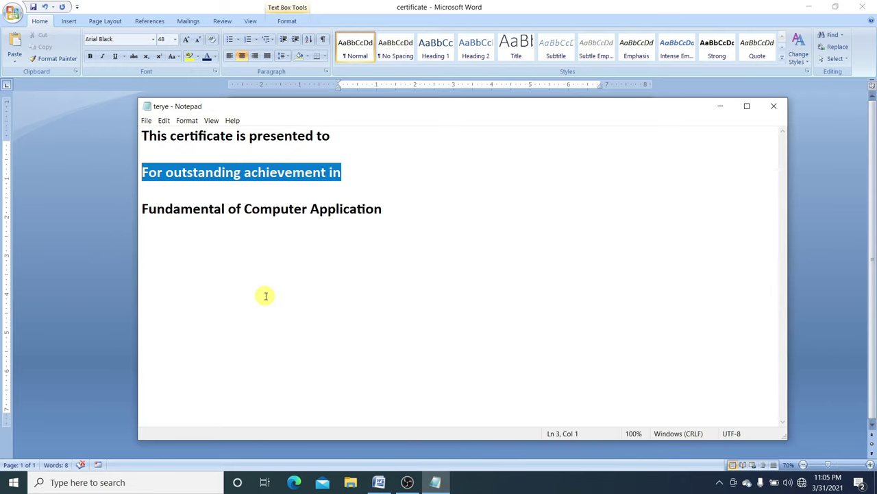
{"action": "left_click", "coordinate": [378, 482]}
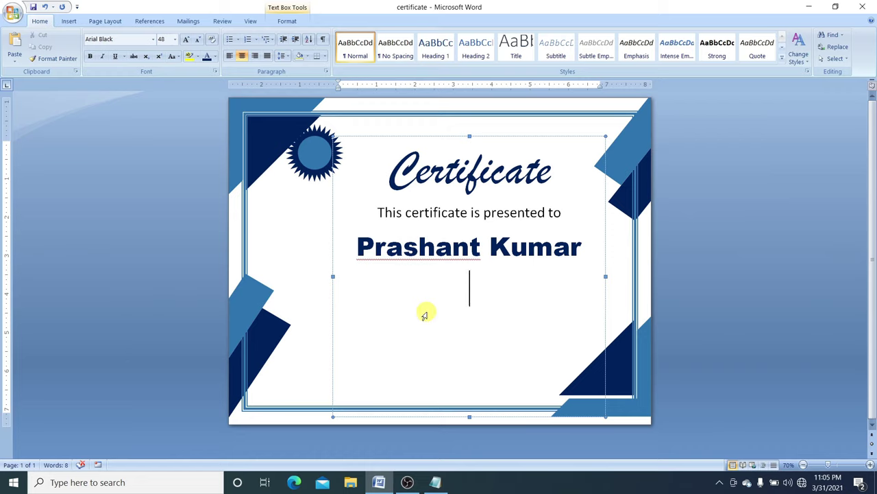
{"action": "key", "text": "ctrl+v"}
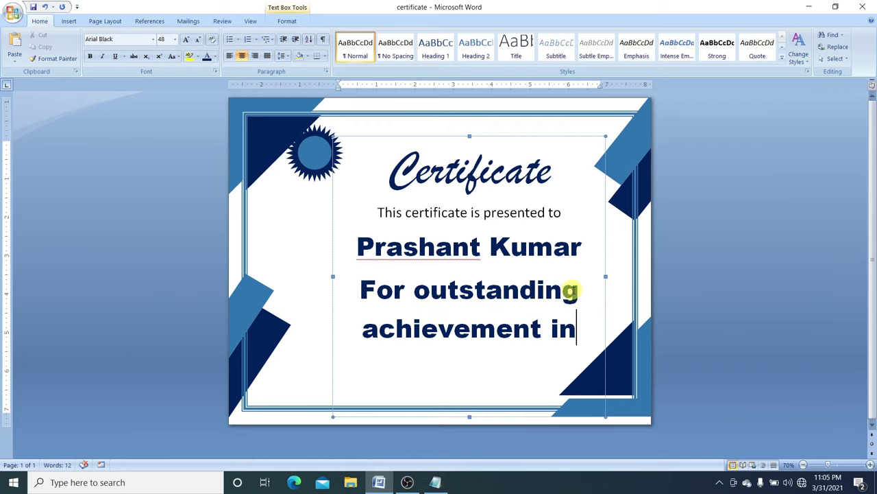
{"action": "left_click_drag", "start_coordinate": [579, 292], "coordinate": [593, 346]}
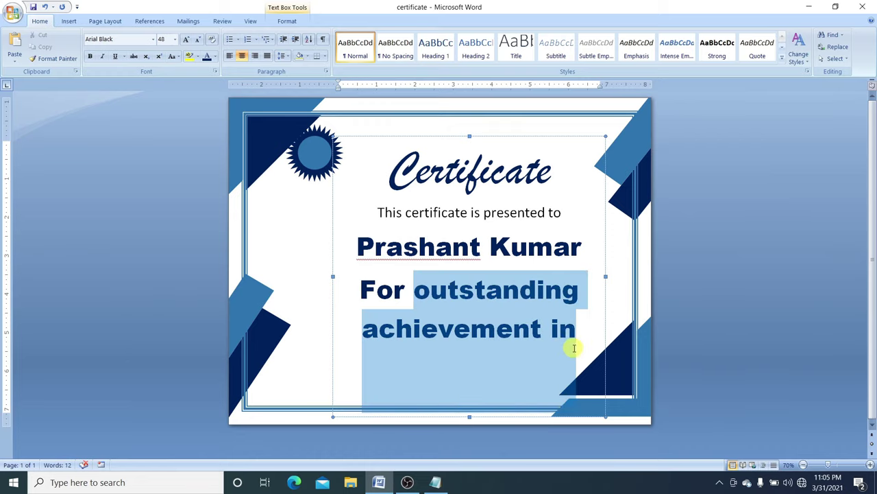
{"action": "left_click_drag", "start_coordinate": [359, 288], "coordinate": [574, 350]}
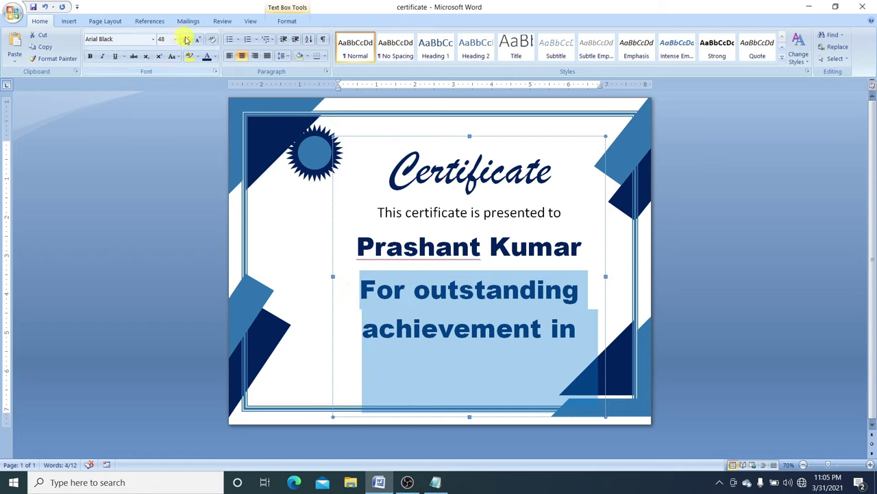
Set the 'For outstanding achievement in' line to black Calibri at 26 pt
{"action": "left_click", "coordinate": [186, 40]}
{"action": "left_click", "coordinate": [186, 40]}
{"action": "left_click", "coordinate": [200, 40]}
{"action": "left_click", "coordinate": [200, 40]}
{"action": "left_click", "coordinate": [200, 41]}
{"action": "left_click", "coordinate": [201, 42]}
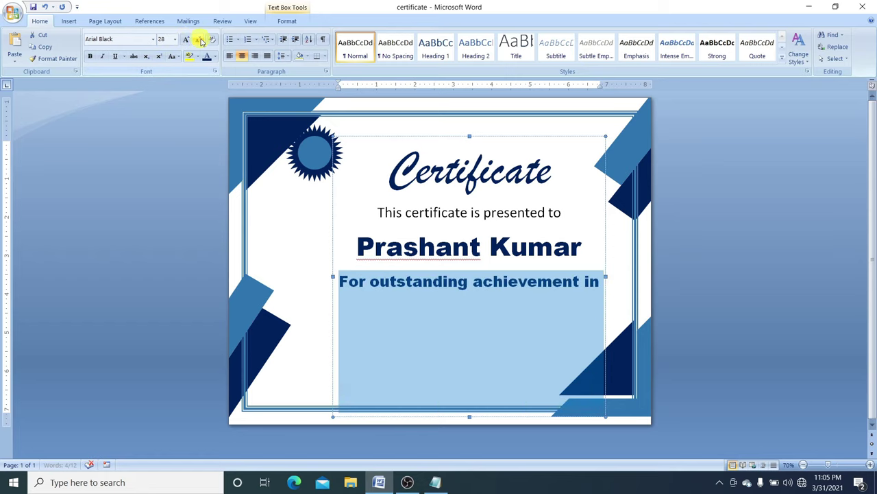
{"action": "left_click", "coordinate": [200, 42]}
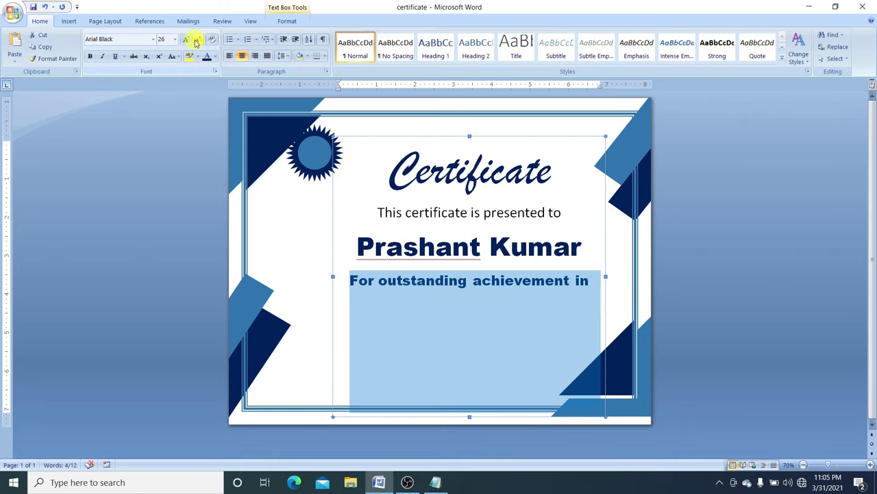
{"action": "left_click", "coordinate": [198, 40]}
{"action": "left_click", "coordinate": [153, 40]}
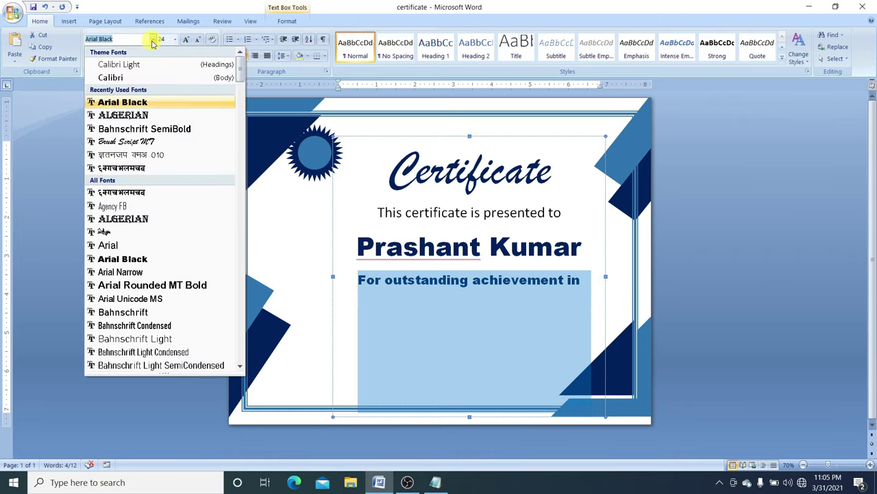
{"action": "left_click", "coordinate": [141, 77]}
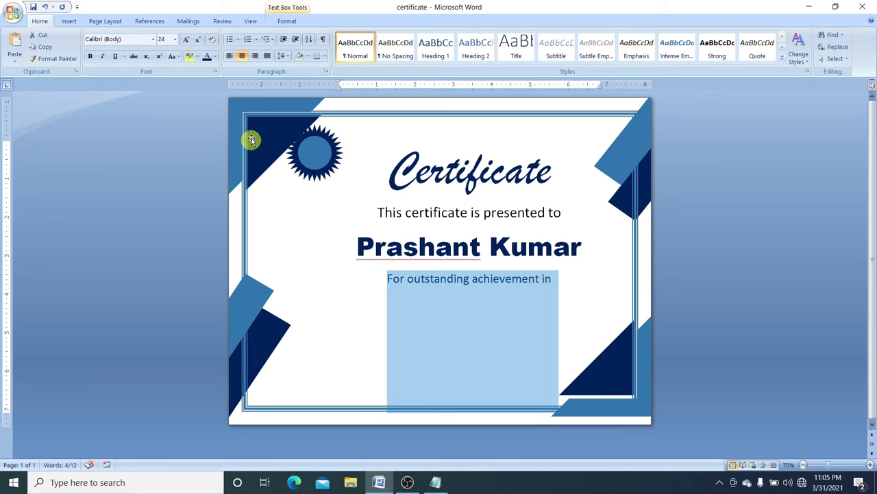
{"action": "left_click", "coordinate": [187, 41]}
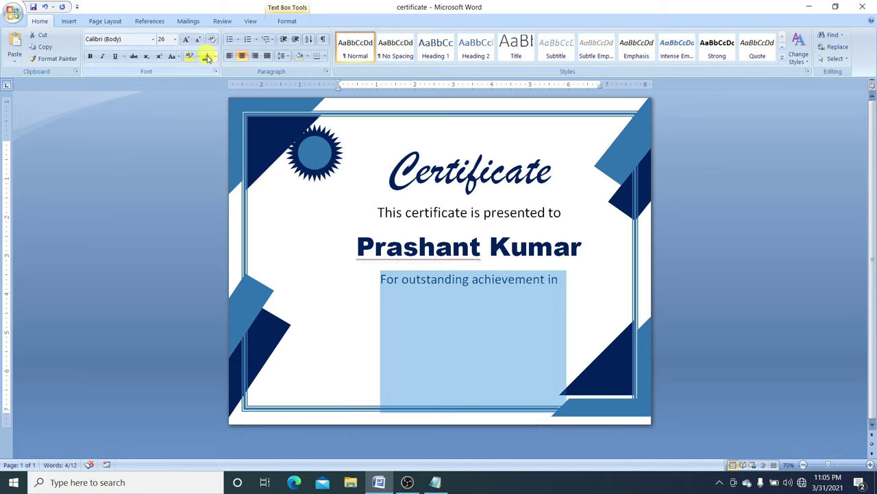
{"action": "left_click", "coordinate": [215, 56]}
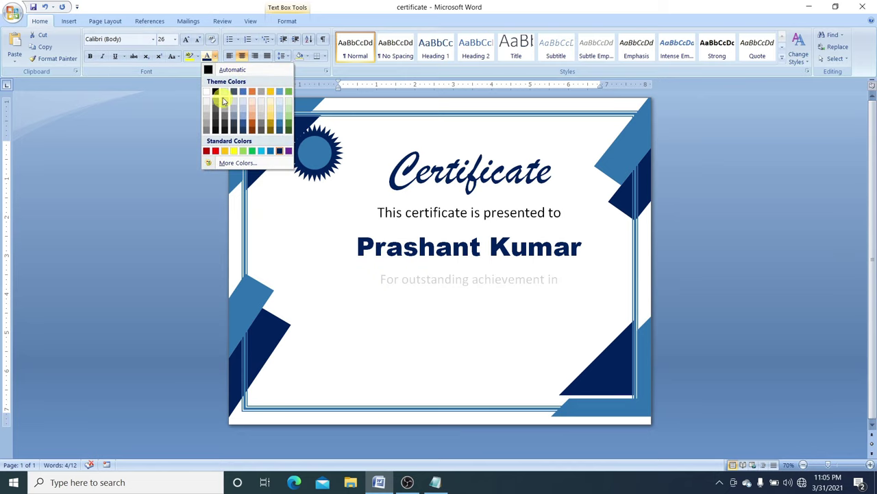
{"action": "left_click", "coordinate": [215, 91]}
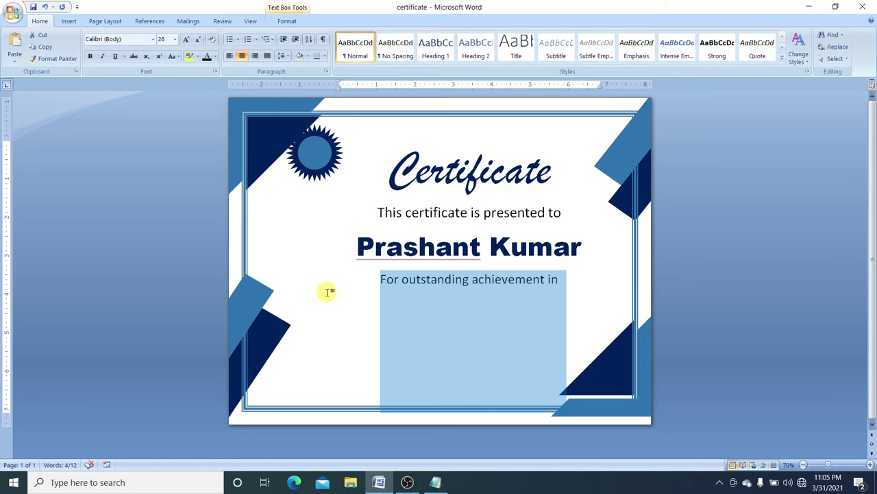
{"action": "left_click", "coordinate": [355, 288]}
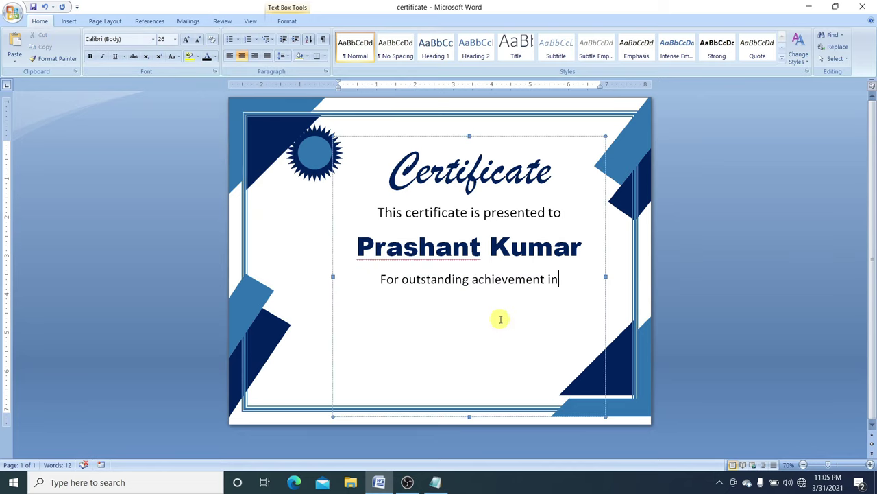
Paste 'Fundamental of Computer Application' from Notepad into the text box
{"action": "left_click", "coordinate": [436, 481]}
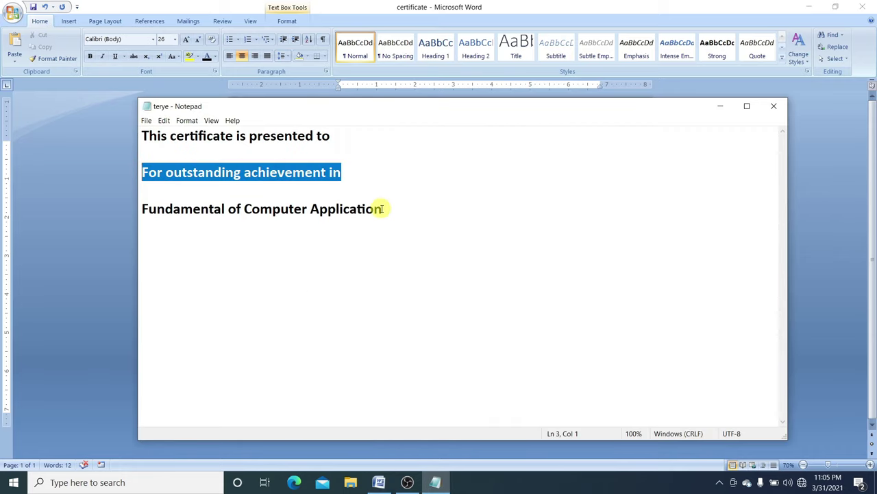
{"action": "left_click_drag", "start_coordinate": [385, 210], "coordinate": [136, 212]}
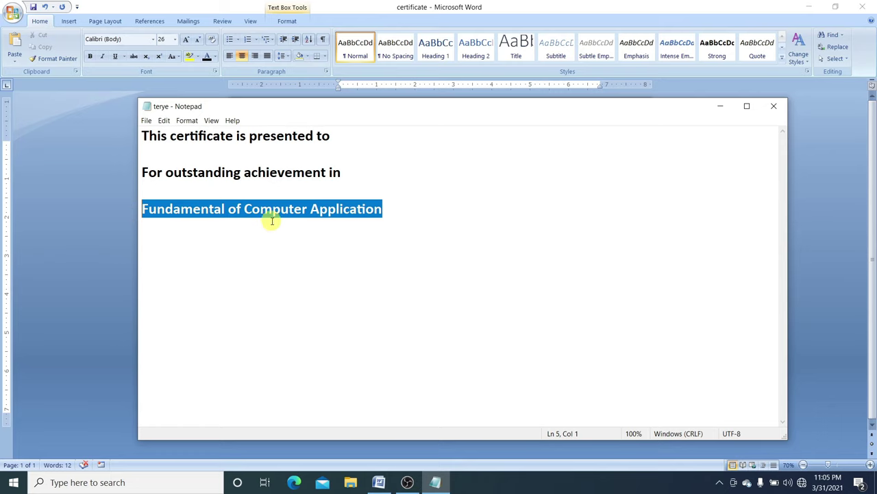
{"action": "left_click", "coordinate": [379, 482]}
{"action": "type", "text": "Fundamental of Computer Application"}
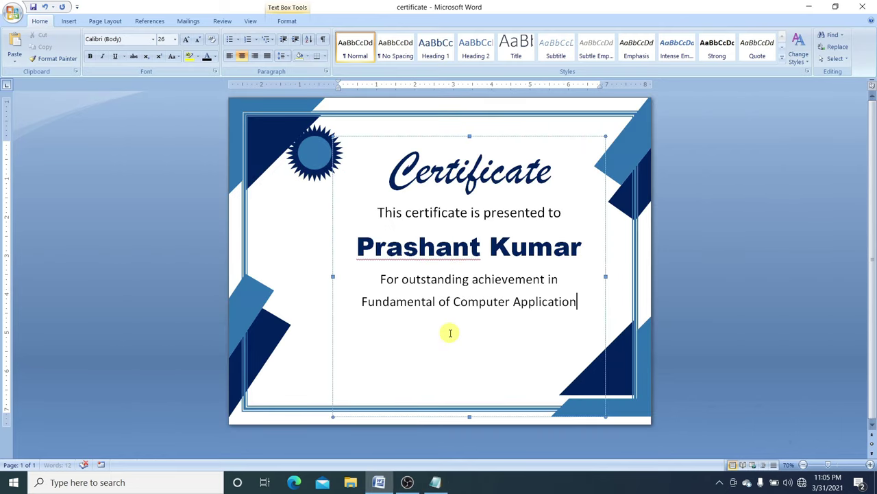
{"action": "mouse_move", "coordinate": [579, 301]}
{"action": "left_mouse_down"}
{"action": "mouse_move", "coordinate": [353, 288]}
{"action": "mouse_move", "coordinate": [362, 302]}
{"action": "left_mouse_up"}
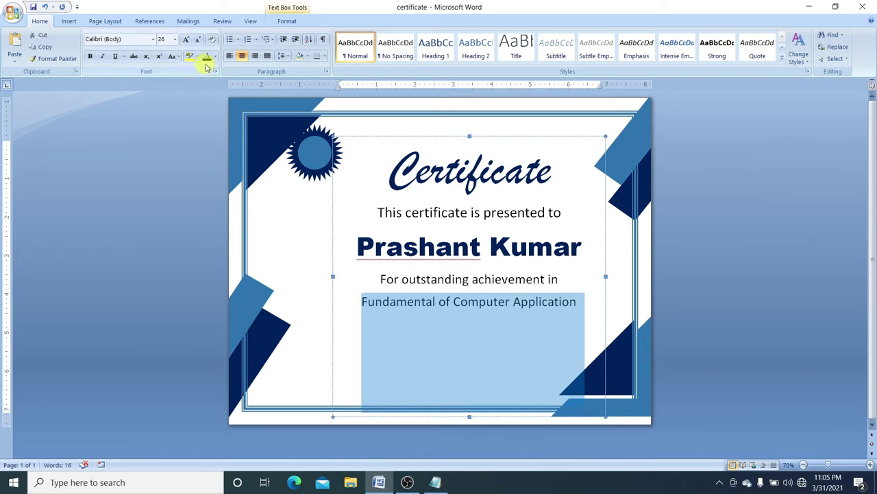
Format the course name as bold dark blue Brush Script MT at 36 pt
{"action": "left_click", "coordinate": [154, 39]}
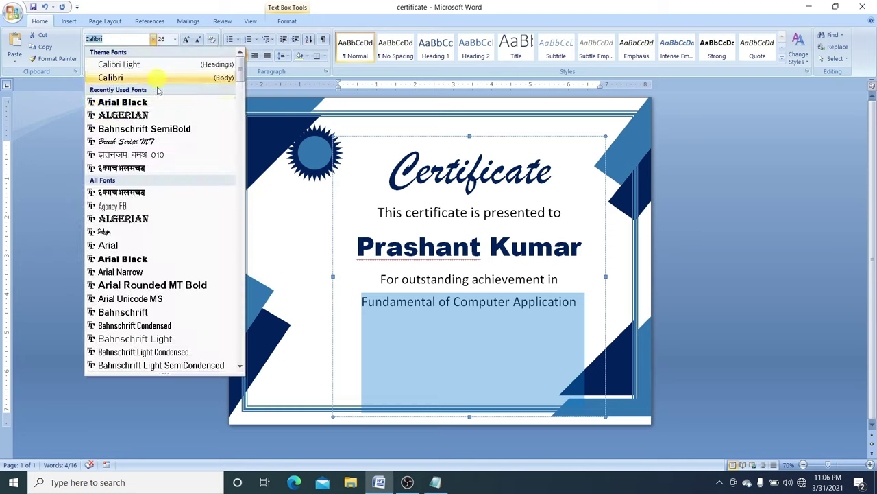
{"action": "left_click", "coordinate": [162, 141]}
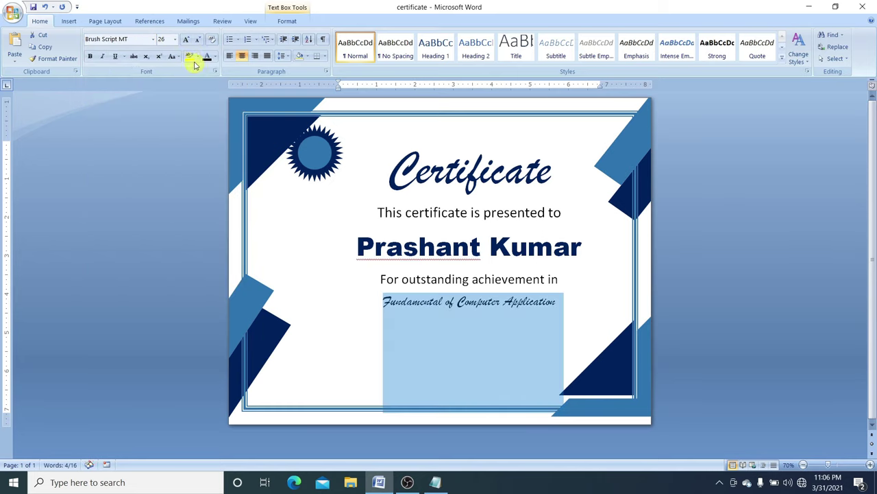
{"action": "left_click", "coordinate": [189, 40]}
{"action": "left_click", "coordinate": [189, 40]}
{"action": "left_click", "coordinate": [189, 40]}
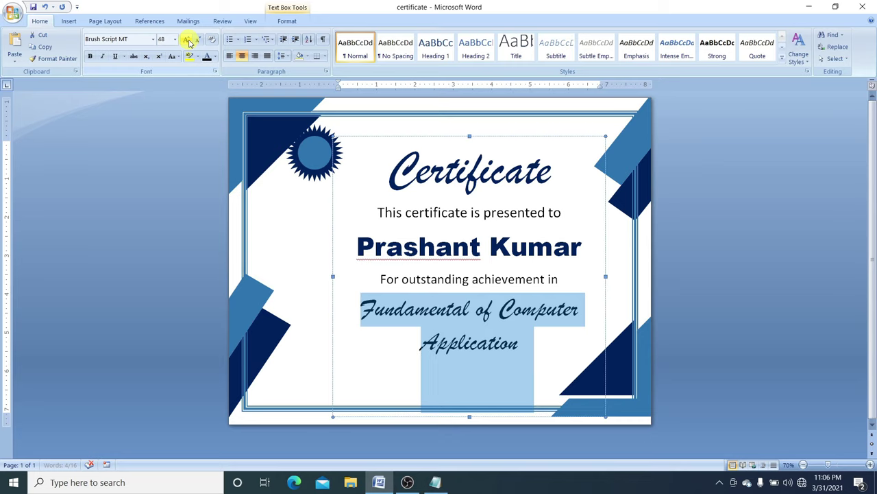
{"action": "left_click", "coordinate": [198, 41]}
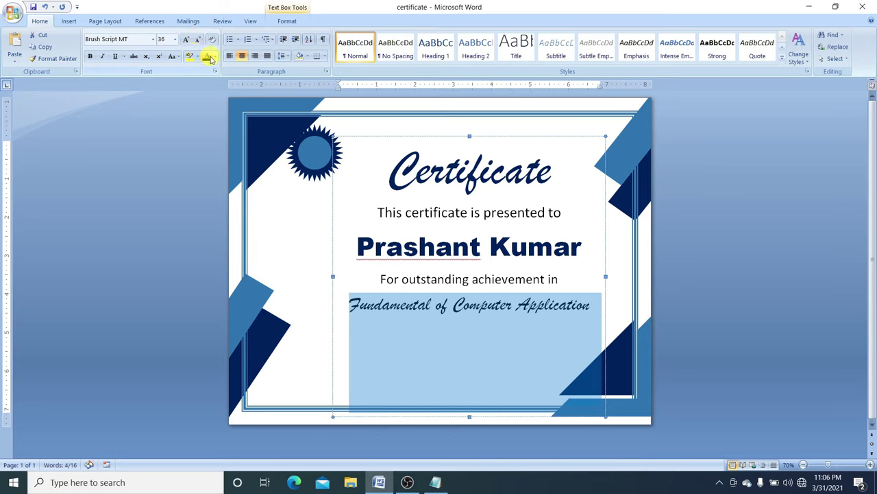
{"action": "left_click", "coordinate": [213, 59]}
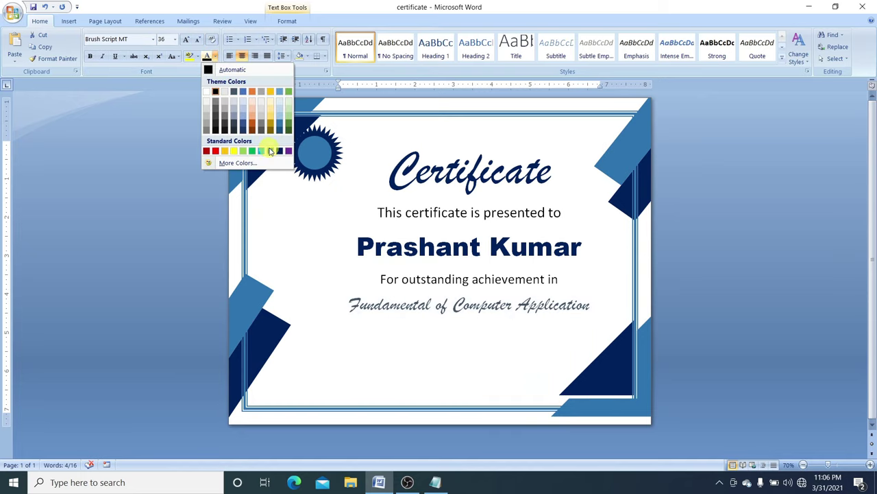
{"action": "left_click", "coordinate": [279, 152]}
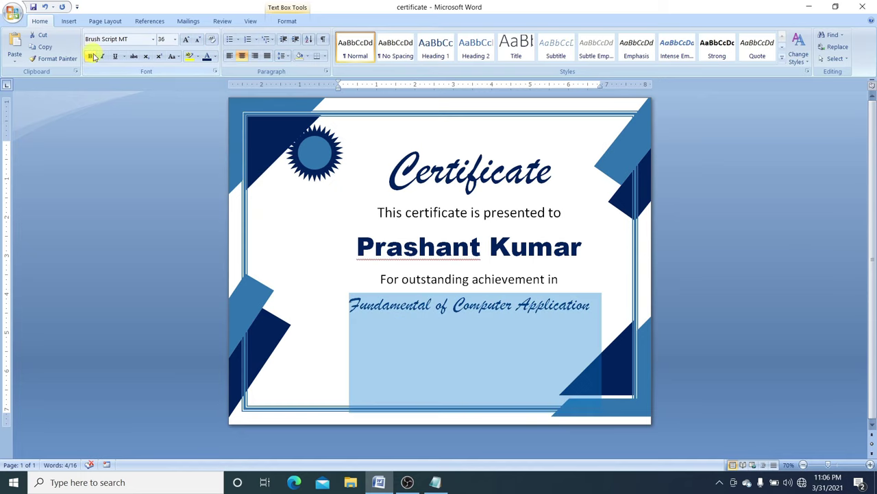
{"action": "left_click", "coordinate": [550, 355]}
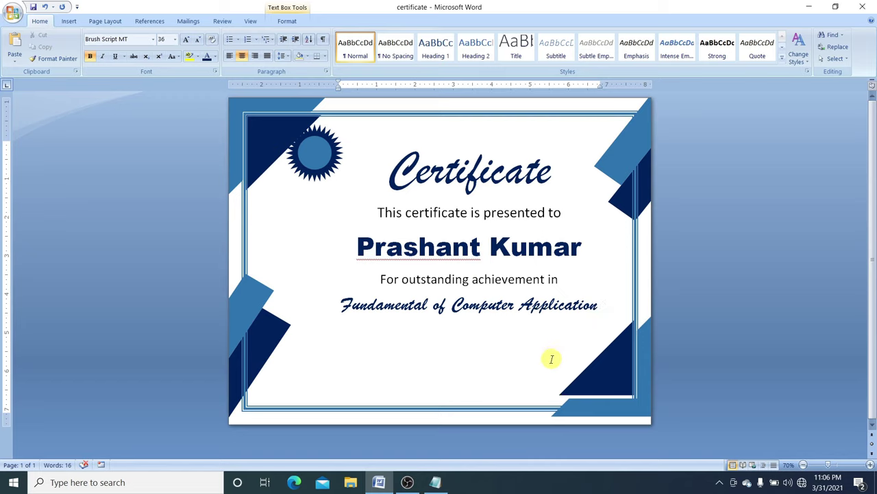
{"action": "left_click", "coordinate": [552, 359]}
Add the date line 'Date:- 25.03.2021', centered, bold and enlarged to 24 pt
{"action": "type", "text": "Date - 25.03.2021"}
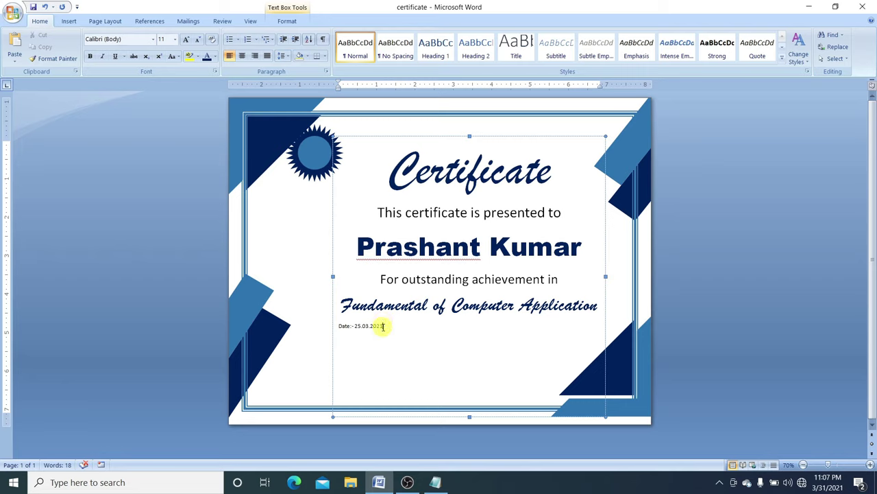
{"action": "left_click", "coordinate": [322, 321]}
{"action": "left_click_drag", "start_coordinate": [386, 325], "coordinate": [333, 326]}
{"action": "left_click", "coordinate": [241, 55]}
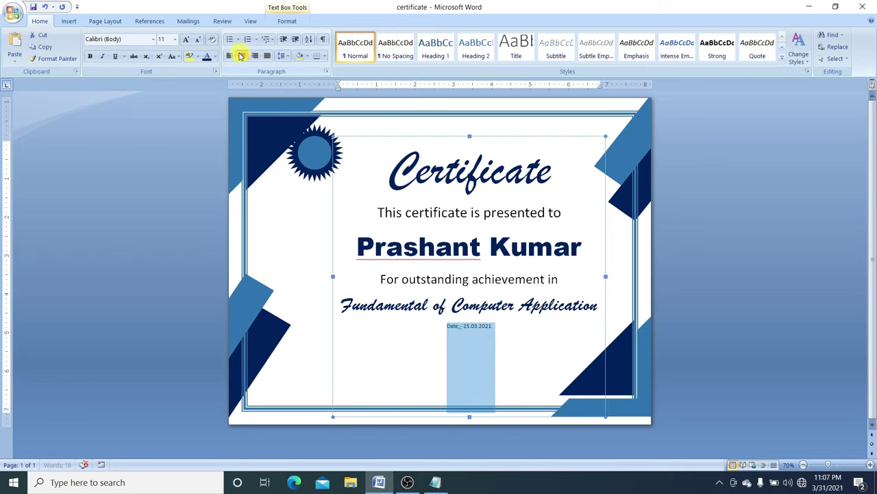
{"action": "left_click", "coordinate": [90, 57]}
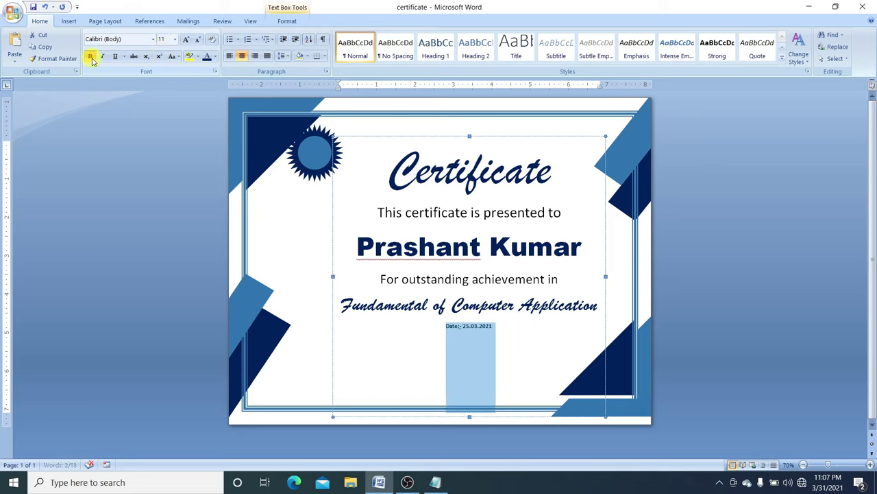
{"action": "left_click", "coordinate": [186, 41]}
{"action": "left_click", "coordinate": [187, 42]}
{"action": "left_click", "coordinate": [187, 41]}
{"action": "left_click", "coordinate": [187, 41]}
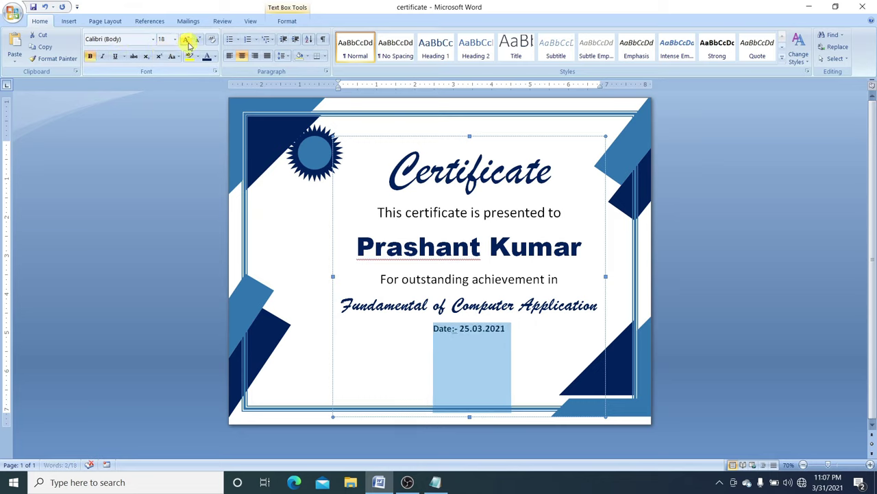
{"action": "left_click", "coordinate": [187, 41]}
{"action": "left_click", "coordinate": [186, 41]}
{"action": "left_click", "coordinate": [187, 41]}
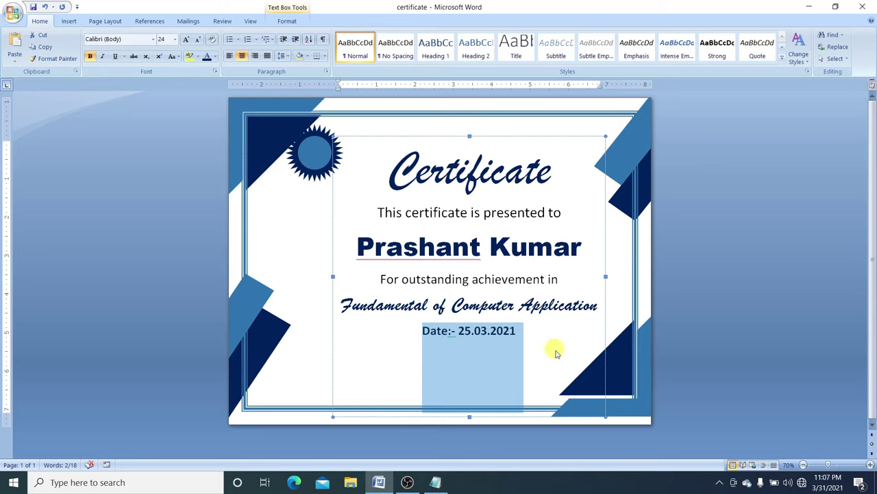
Add a bold, dark-blue 'Sign of director' line below the date
{"action": "left_click", "coordinate": [537, 331]}
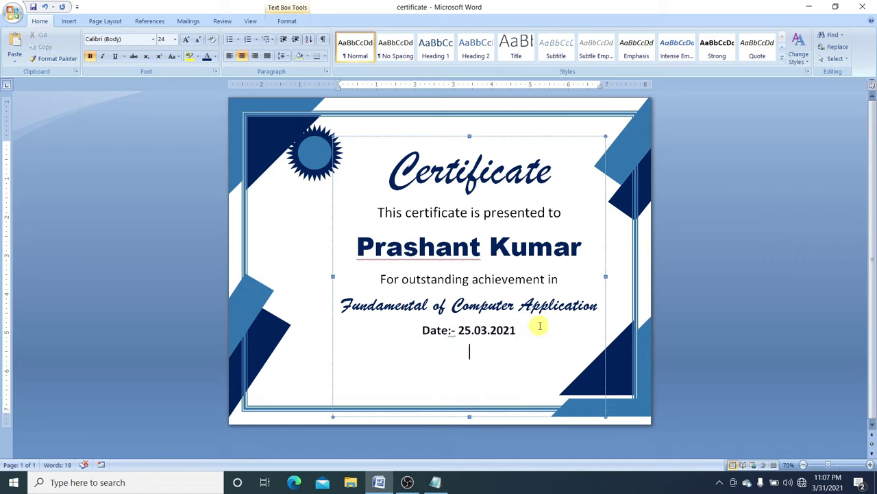
{"action": "key", "text": "Return"}
{"action": "type", "text": "Sign"}
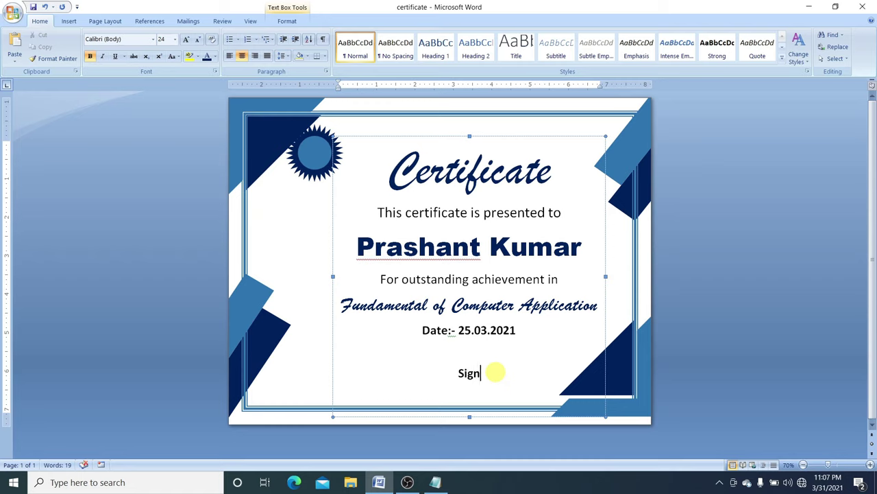
{"action": "type", "text": "of d"}
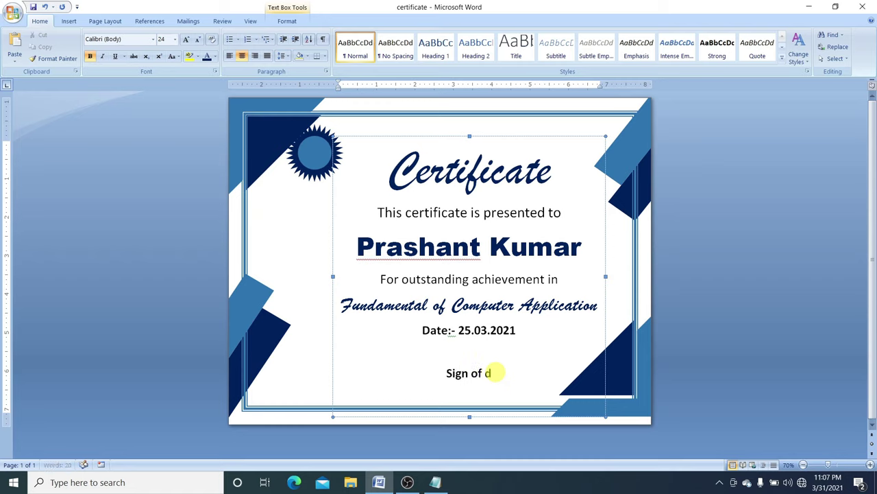
{"action": "type", "text": "ire"}
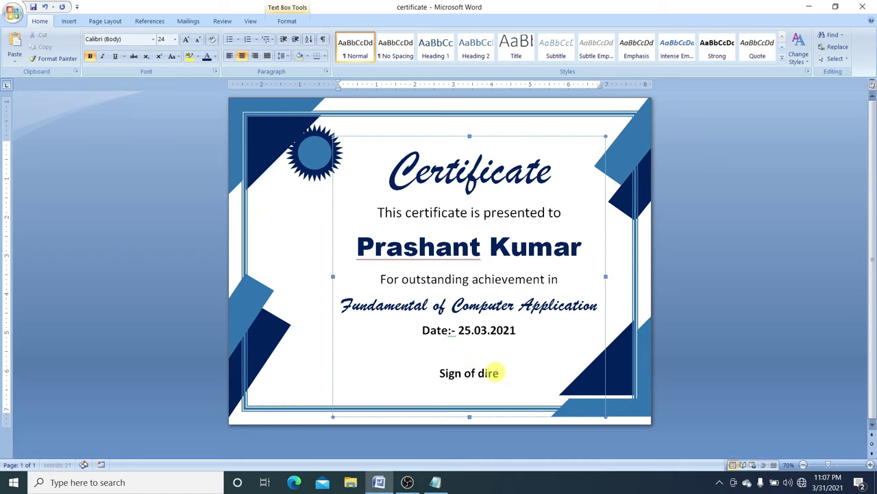
{"action": "type", "text": "ctor"}
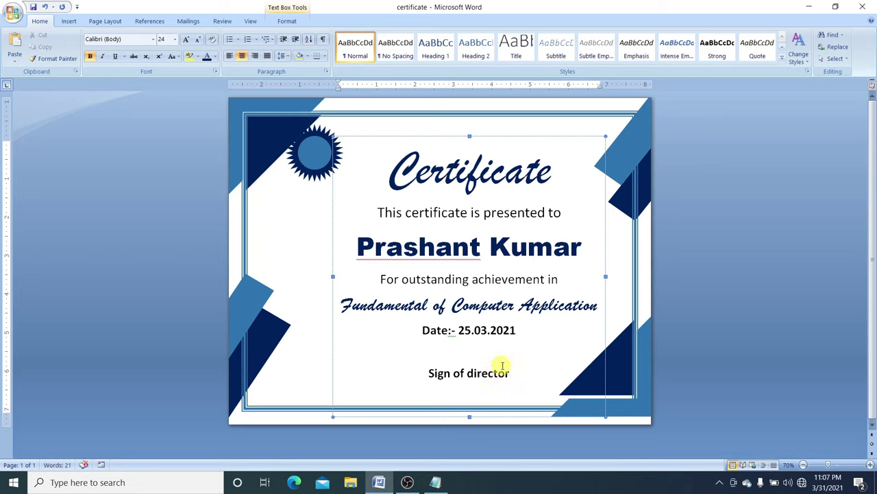
{"action": "left_click_drag", "start_coordinate": [514, 375], "coordinate": [416, 373]}
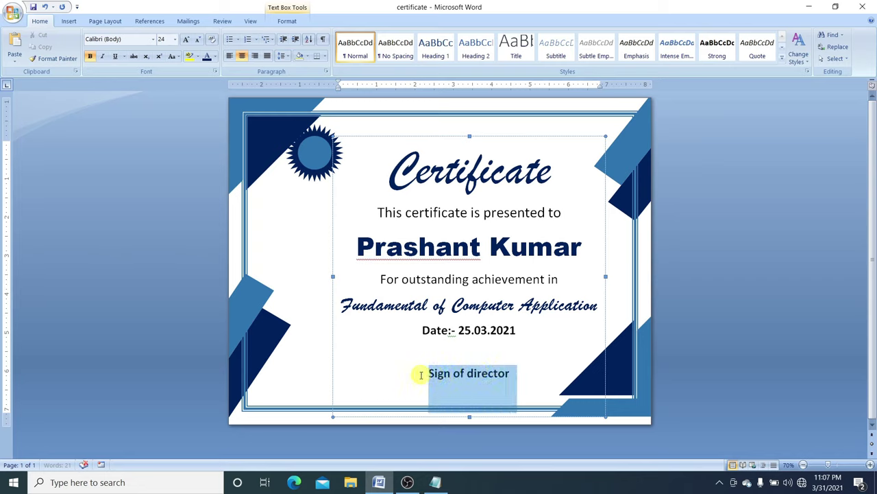
{"action": "left_click", "coordinate": [214, 56]}
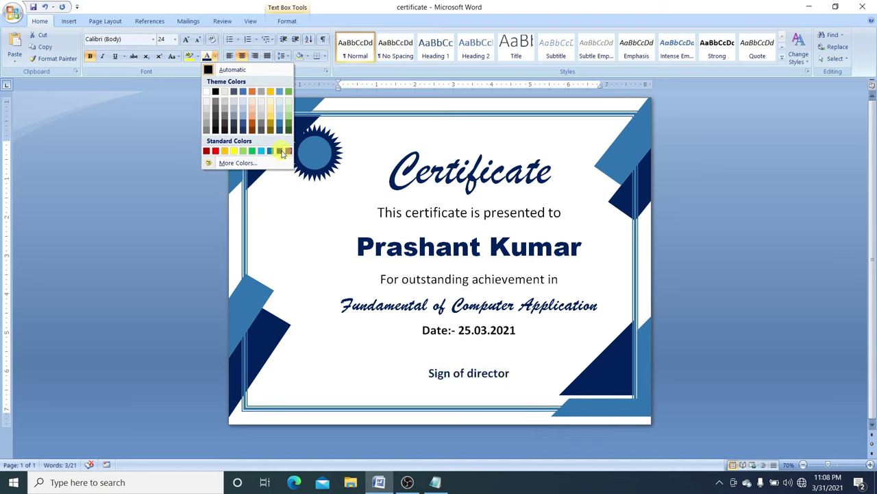
{"action": "left_click", "coordinate": [281, 152]}
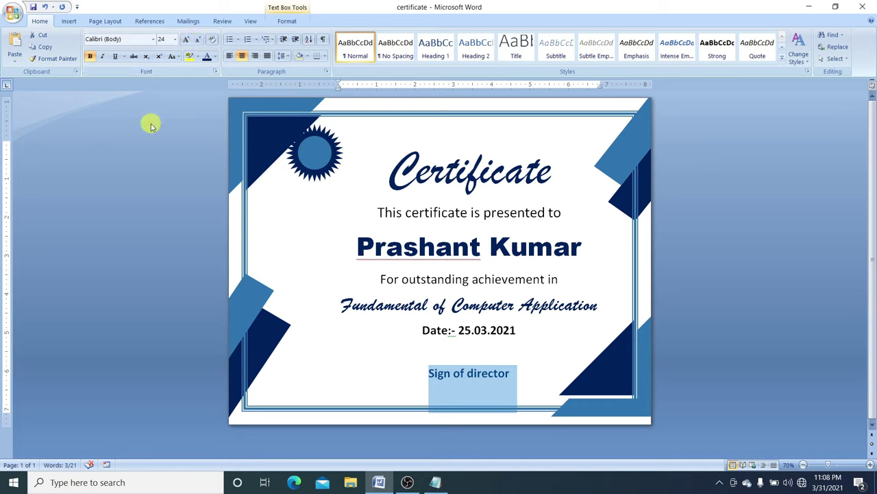
{"action": "left_click", "coordinate": [90, 57]}
{"action": "left_click", "coordinate": [90, 57]}
{"action": "left_click", "coordinate": [510, 373]}
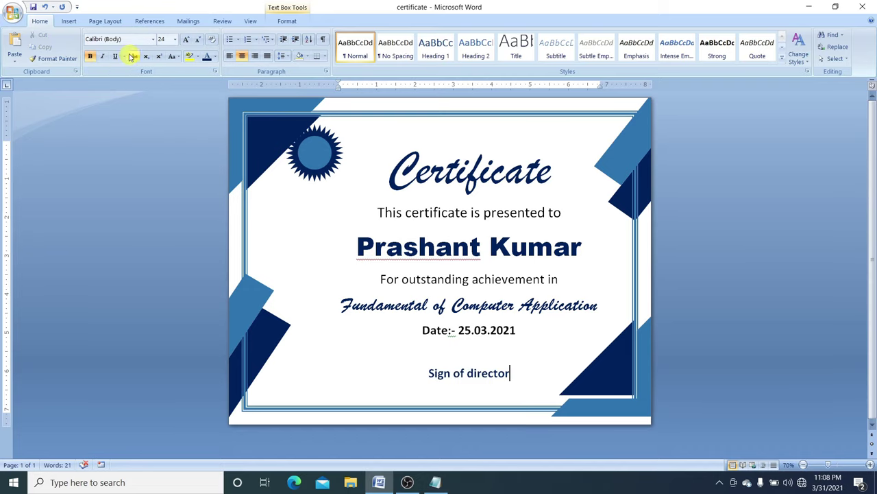
{"action": "left_click", "coordinate": [68, 22]}
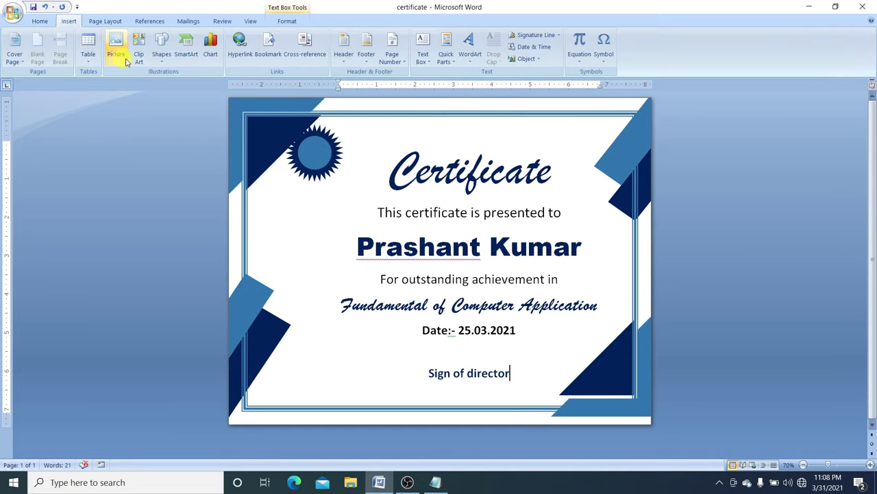
Draw a straight signature line above 'Sign of director' with 1½ pt weight and a new colour
{"action": "left_click", "coordinate": [159, 55]}
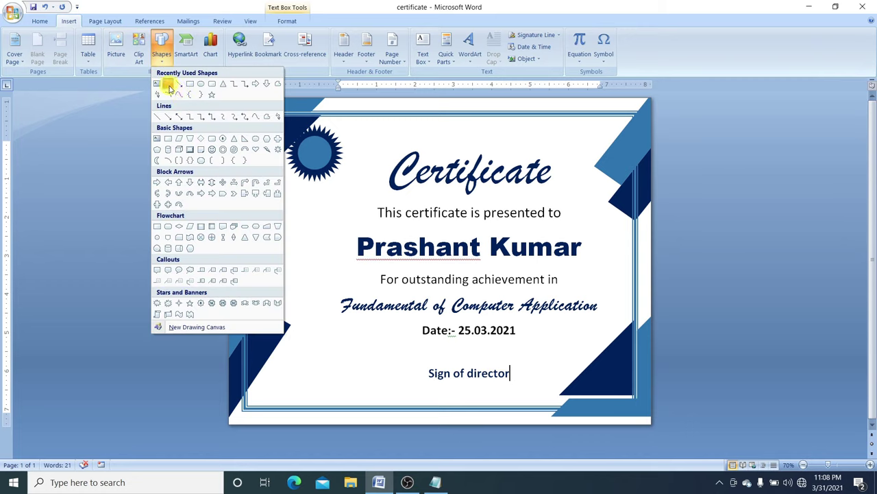
{"action": "left_click", "coordinate": [169, 85]}
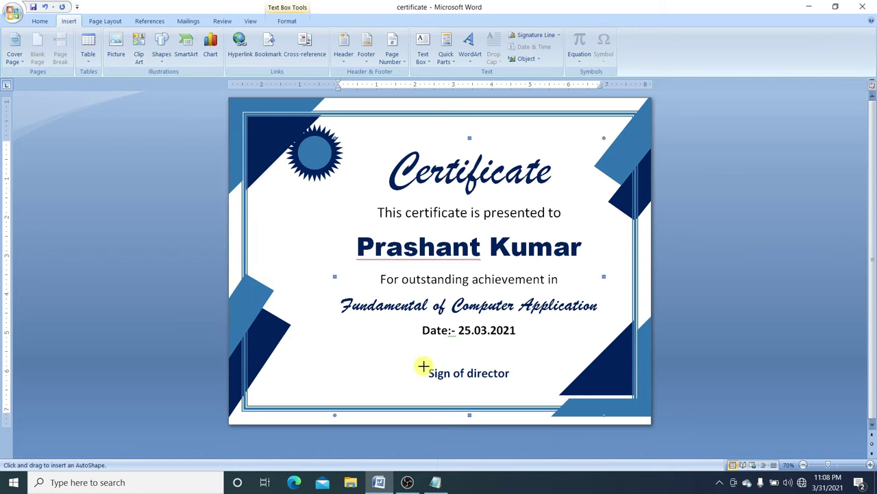
{"action": "left_click_drag", "start_coordinate": [424, 366], "coordinate": [508, 368]}
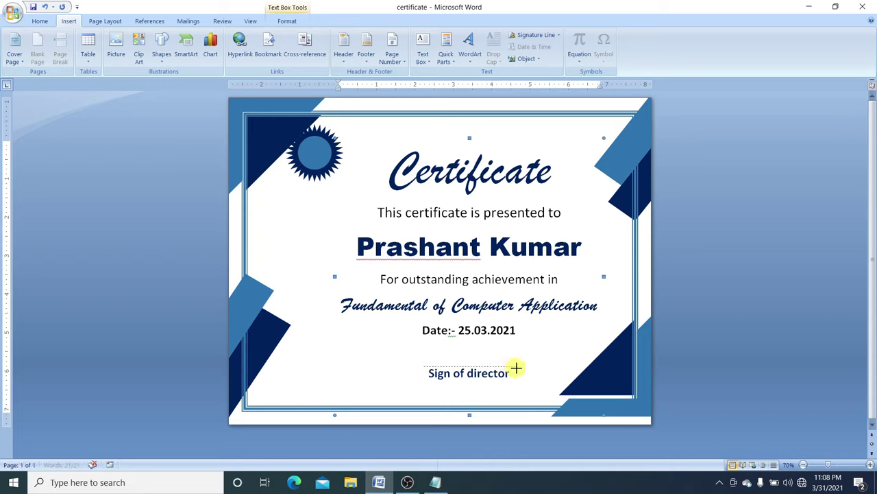
{"action": "left_click_drag", "start_coordinate": [518, 368], "coordinate": [519, 367]}
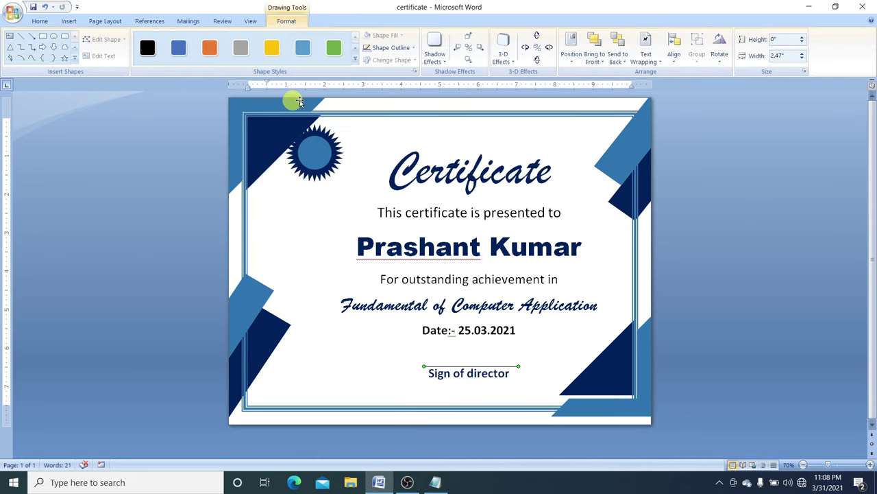
{"action": "left_click", "coordinate": [414, 47]}
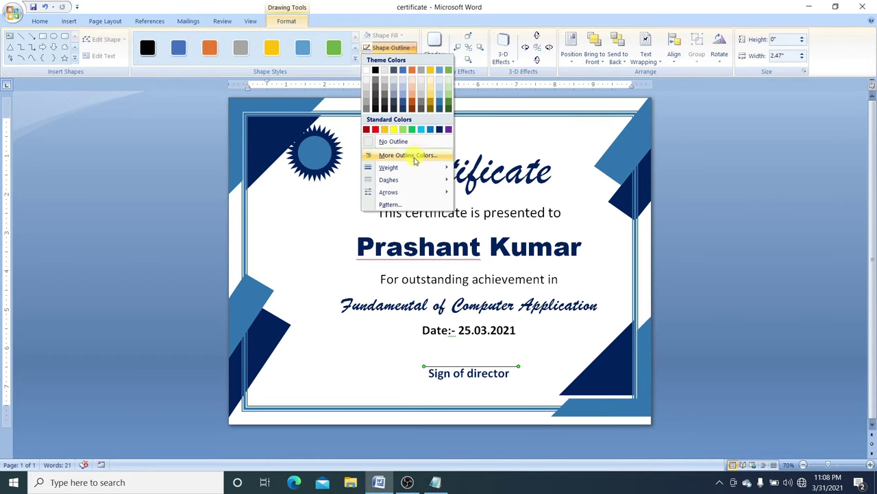
{"action": "mouse_move", "coordinate": [412, 167]}
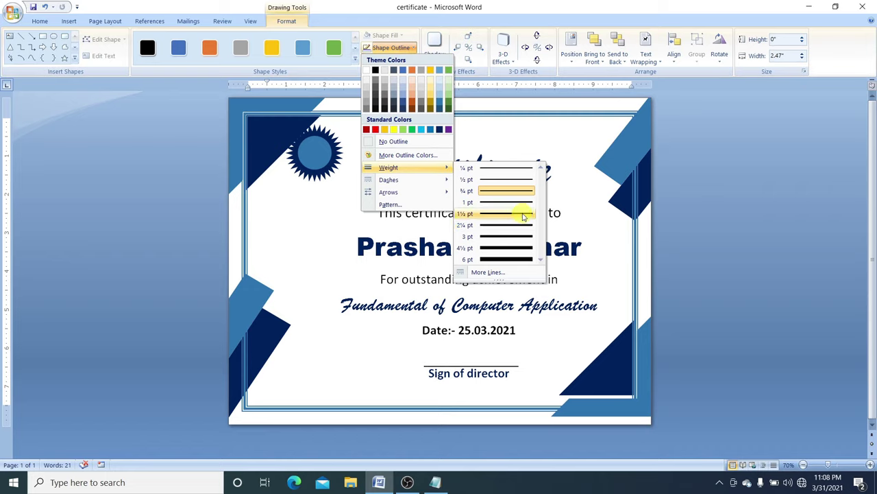
{"action": "left_click", "coordinate": [523, 217]}
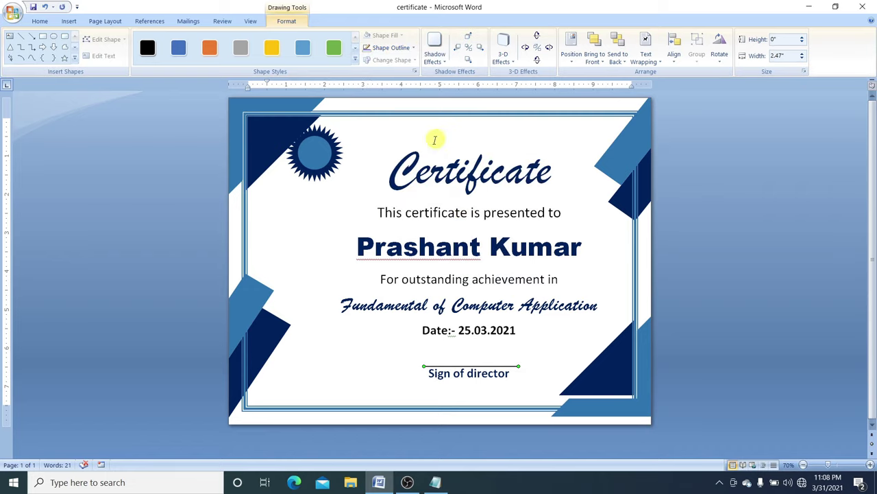
{"action": "left_click", "coordinate": [403, 50]}
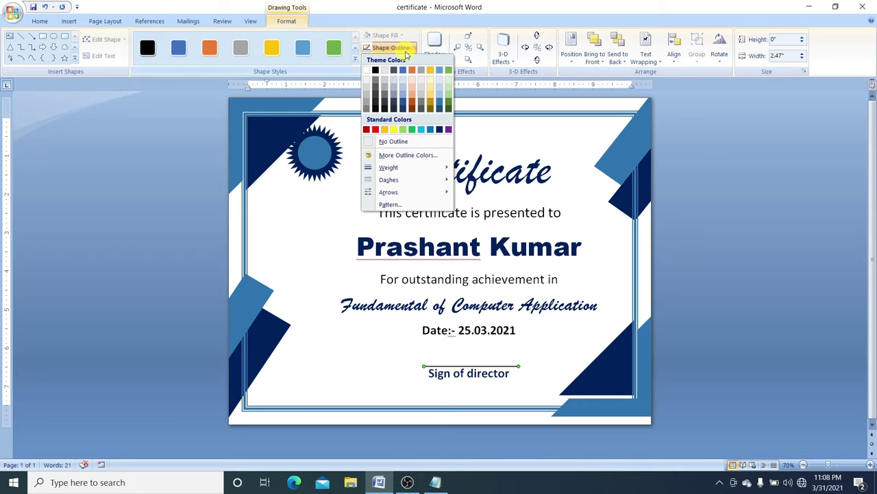
{"action": "left_click", "coordinate": [439, 131]}
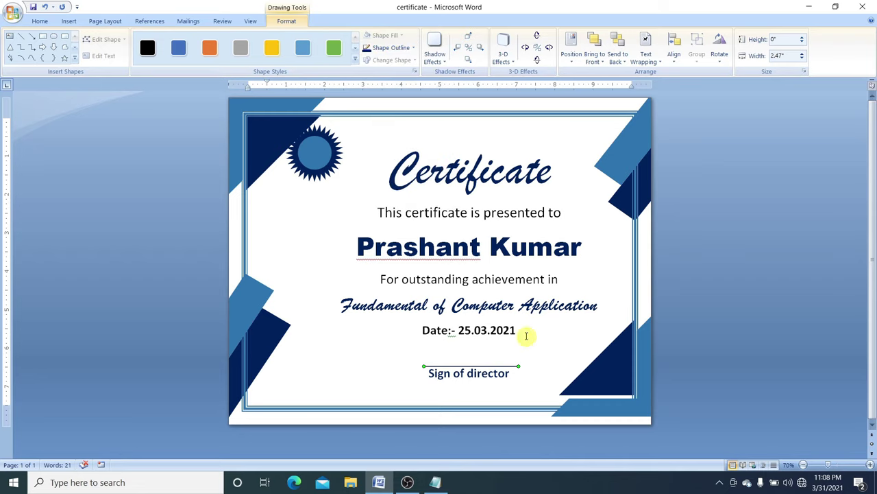
Recolour the date line text dark blue
{"action": "left_click_drag", "start_coordinate": [519, 332], "coordinate": [412, 332]}
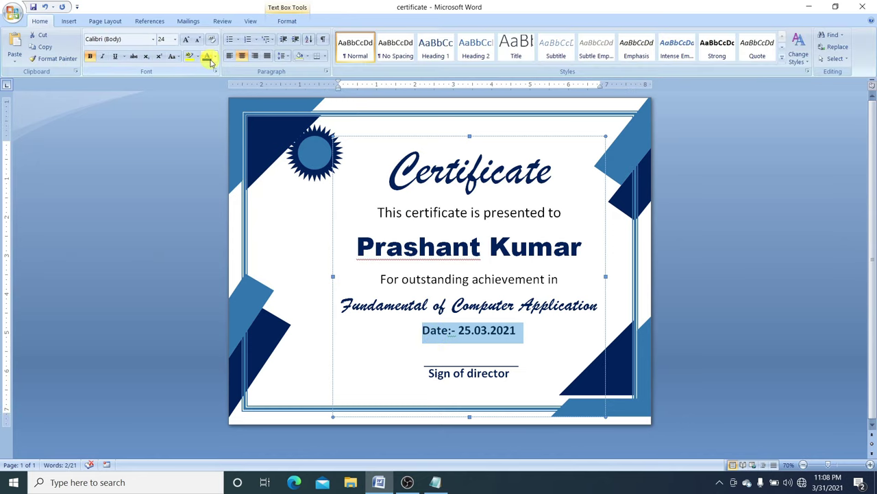
{"action": "left_click", "coordinate": [215, 57]}
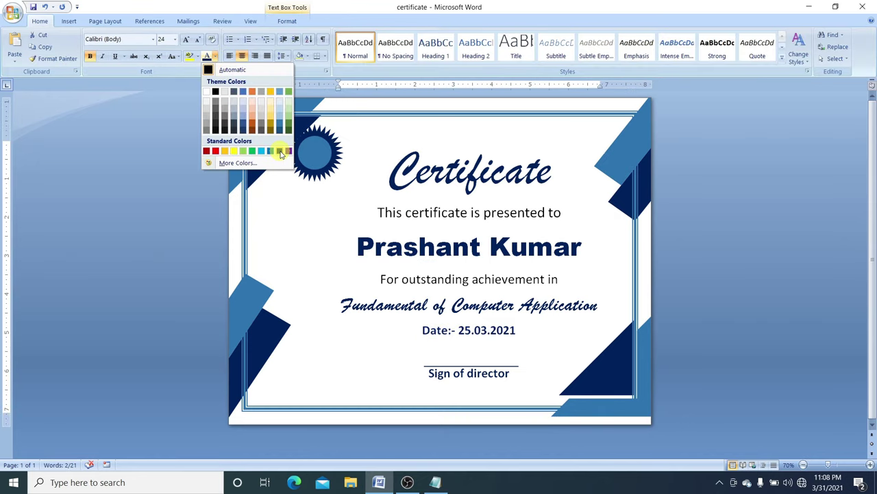
{"action": "left_click", "coordinate": [280, 152]}
{"action": "left_click", "coordinate": [588, 263]}
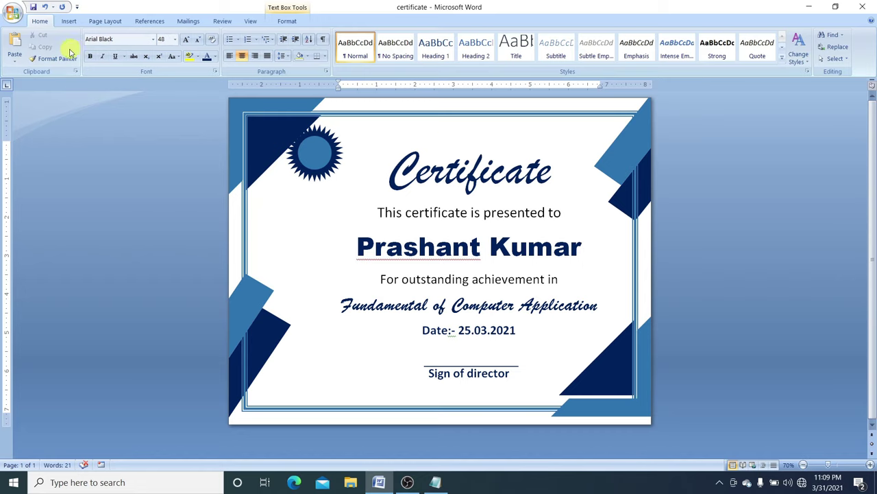
Draw a text box across the top of the certificate for the header
{"action": "left_click", "coordinate": [70, 21]}
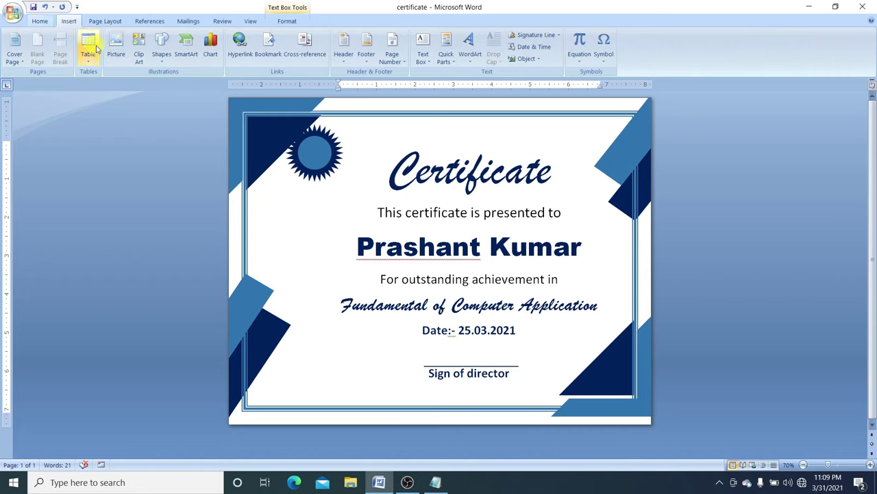
{"action": "left_click", "coordinate": [161, 55]}
{"action": "left_click", "coordinate": [157, 83]}
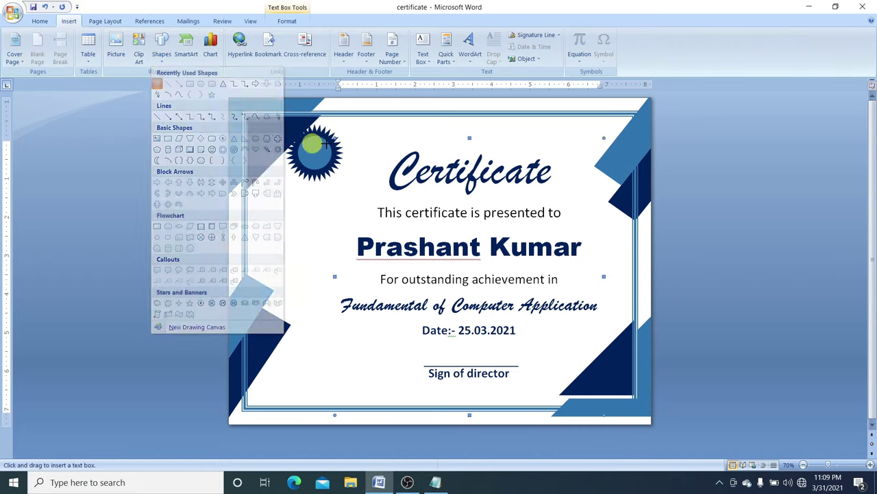
{"action": "left_click_drag", "start_coordinate": [355, 124], "coordinate": [602, 152]}
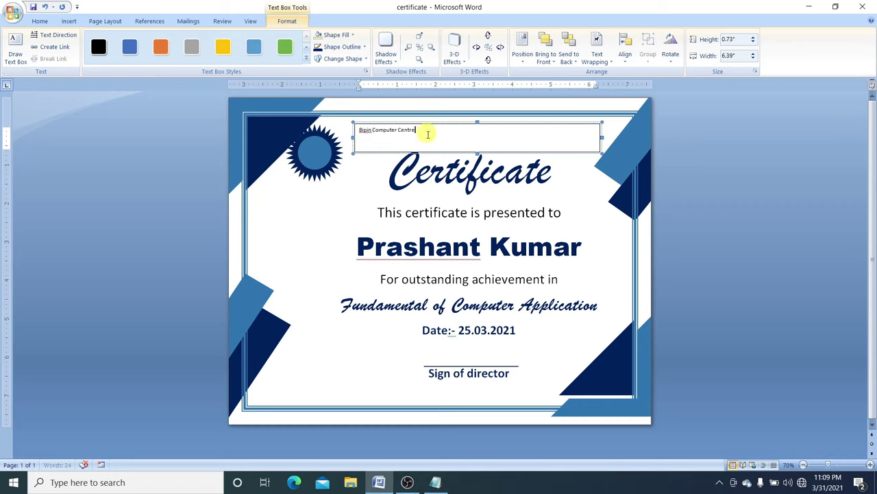
Format the BIPIN COMPUTER CENTRE header as centered, blue, 36 pt Algerian
{"action": "left_click_drag", "start_coordinate": [428, 134], "coordinate": [357, 127]}
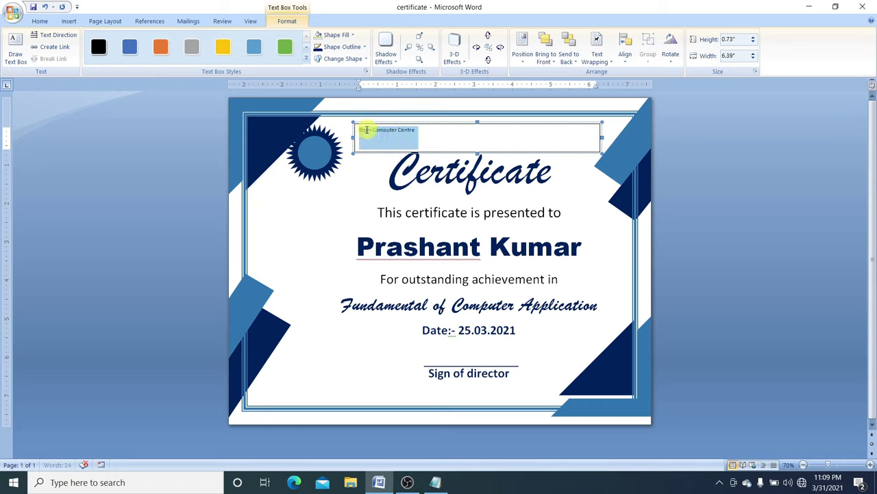
{"action": "left_click", "coordinate": [40, 20]}
{"action": "left_click", "coordinate": [186, 39]}
{"action": "left_click", "coordinate": [187, 39]}
{"action": "left_click", "coordinate": [186, 39]}
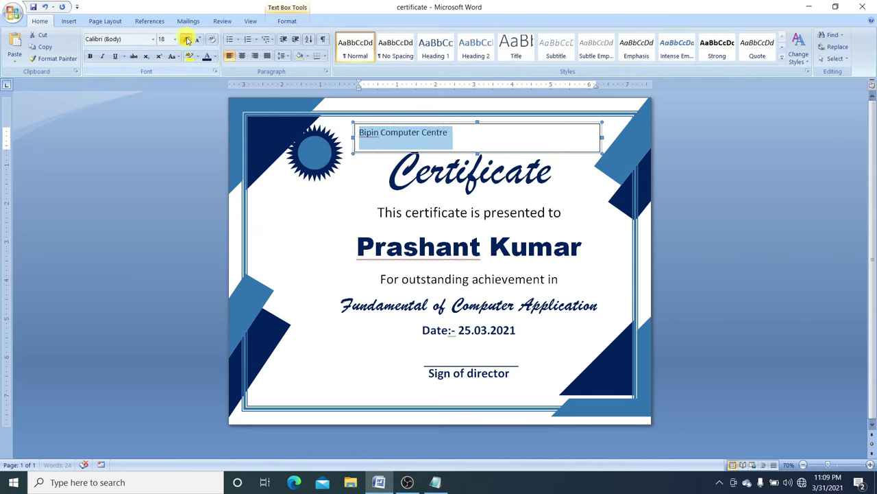
{"action": "left_click", "coordinate": [186, 39]}
{"action": "left_click", "coordinate": [186, 39]}
{"action": "left_click", "coordinate": [241, 55]}
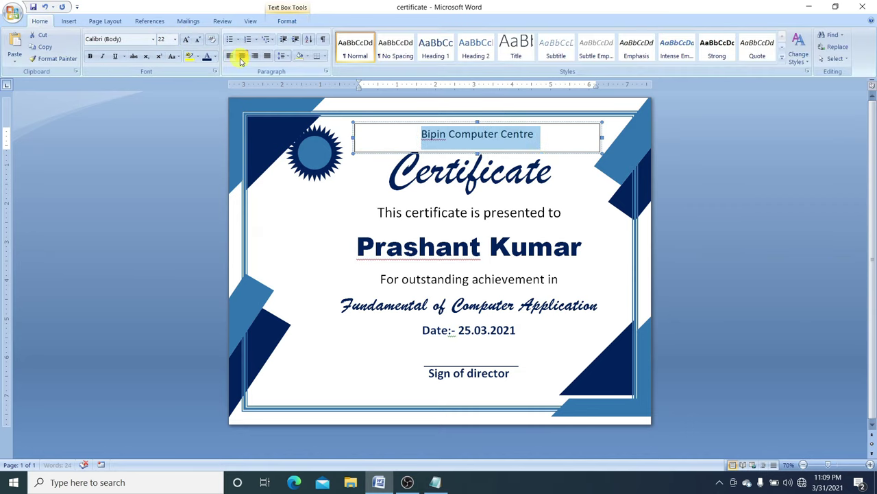
{"action": "left_click", "coordinate": [187, 40]}
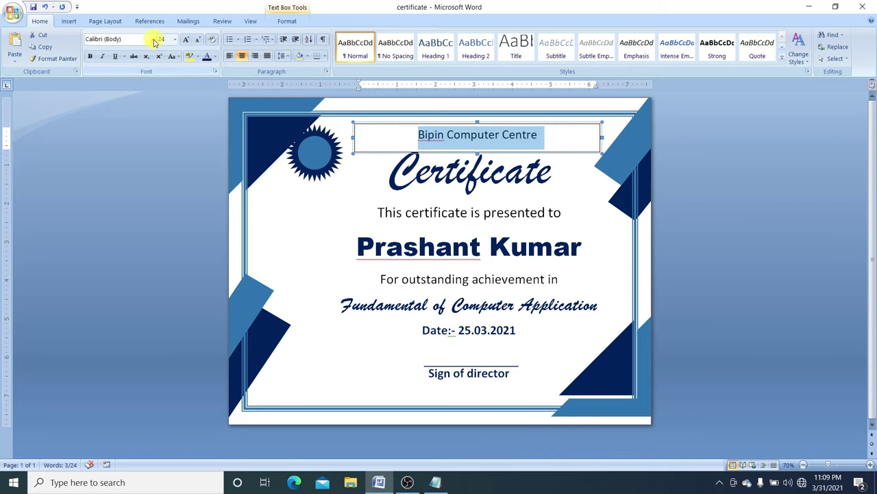
{"action": "left_click", "coordinate": [153, 39]}
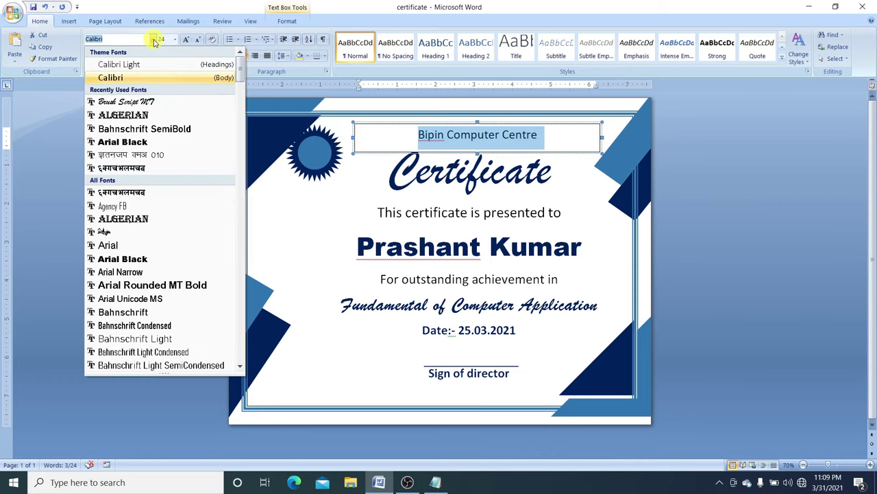
{"action": "left_click", "coordinate": [149, 220]}
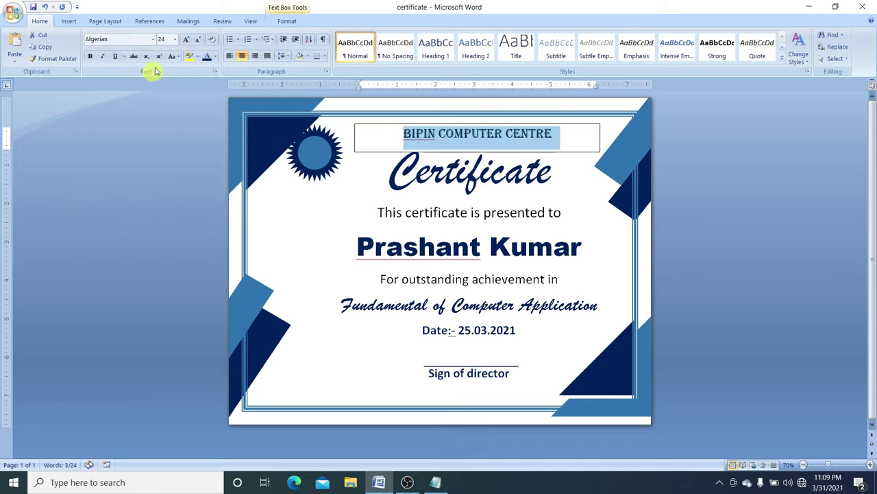
{"action": "left_click", "coordinate": [186, 40]}
{"action": "left_click", "coordinate": [214, 56]}
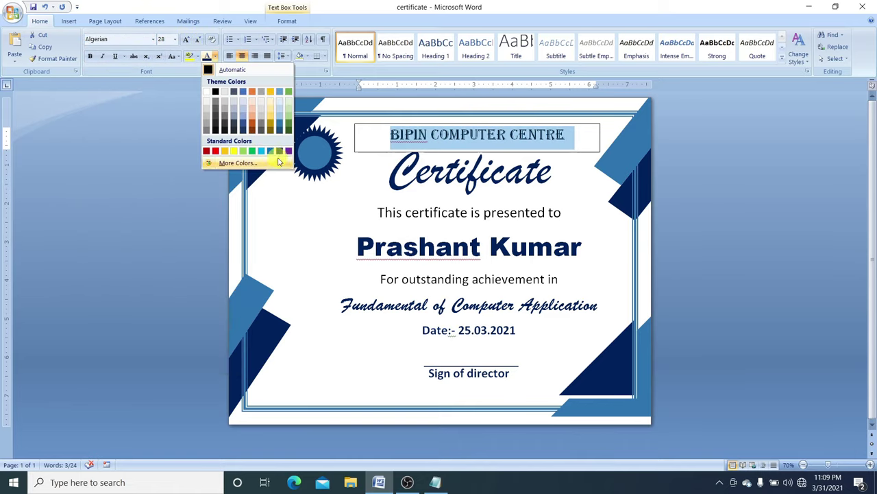
{"action": "left_click", "coordinate": [270, 151]}
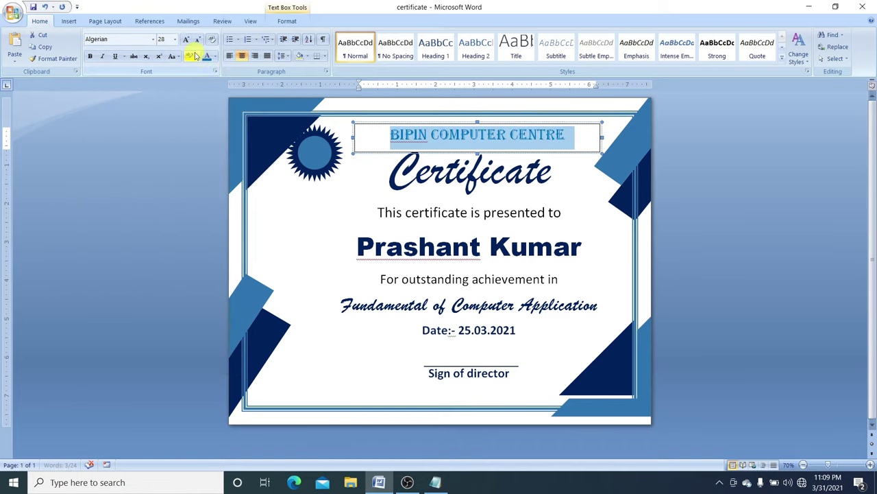
{"action": "left_click", "coordinate": [184, 41]}
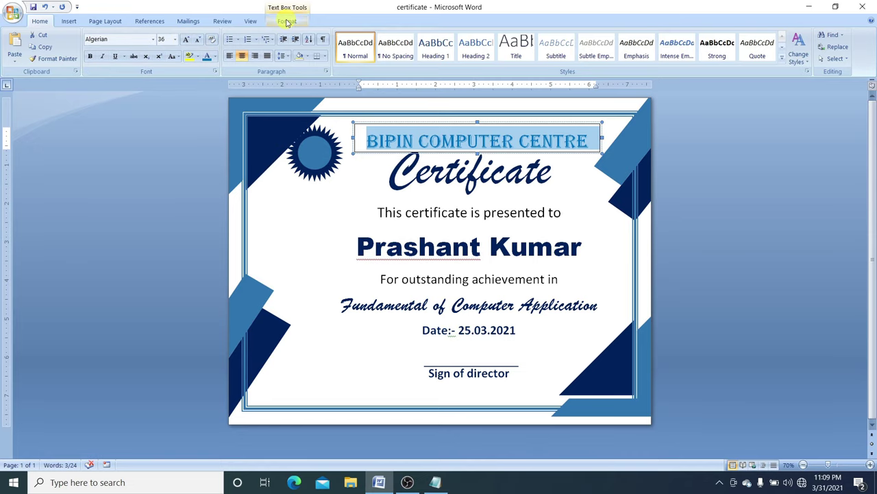
Remove the header box's fill and outline and shift it slightly up and right
{"action": "left_click", "coordinate": [287, 21]}
{"action": "left_click", "coordinate": [336, 35]}
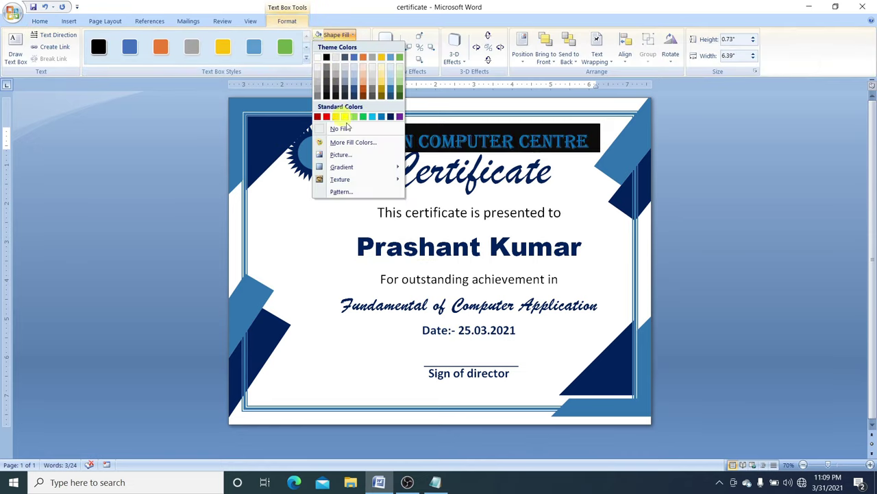
{"action": "left_click", "coordinate": [341, 128]}
{"action": "left_click", "coordinate": [342, 47]}
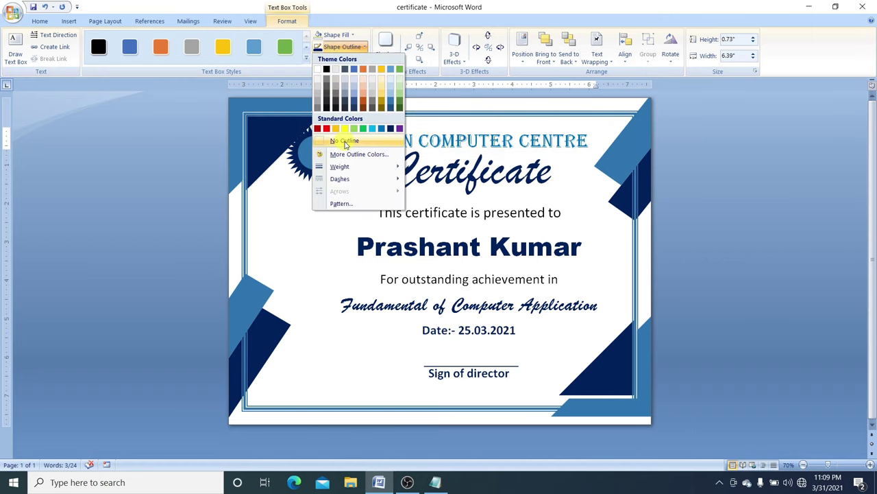
{"action": "left_click", "coordinate": [346, 142]}
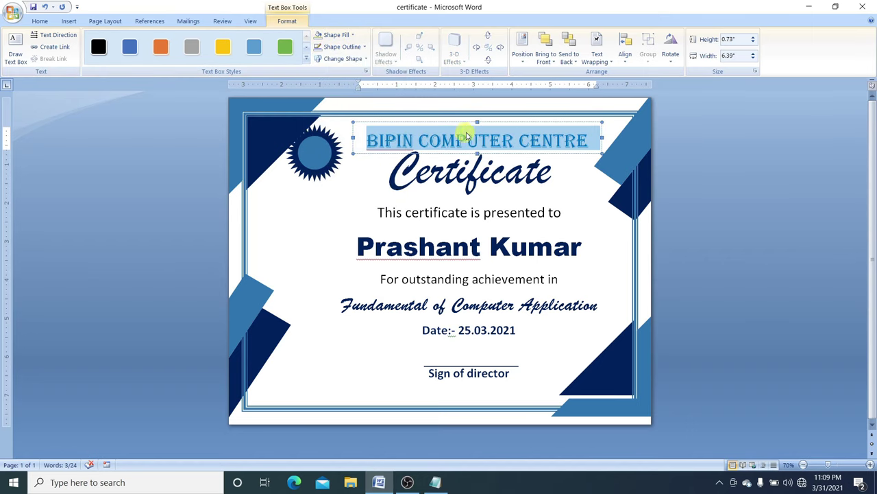
{"action": "left_click_drag", "start_coordinate": [485, 124], "coordinate": [489, 120]}
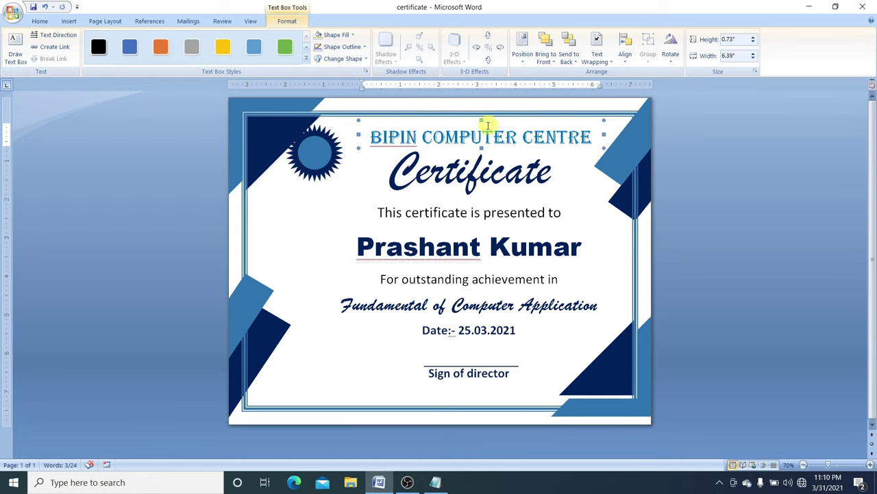
Nudge the header, then ignore the spelling flags on BIPIN and the recipient's name
{"action": "left_click_drag", "start_coordinate": [462, 115], "coordinate": [460, 114]}
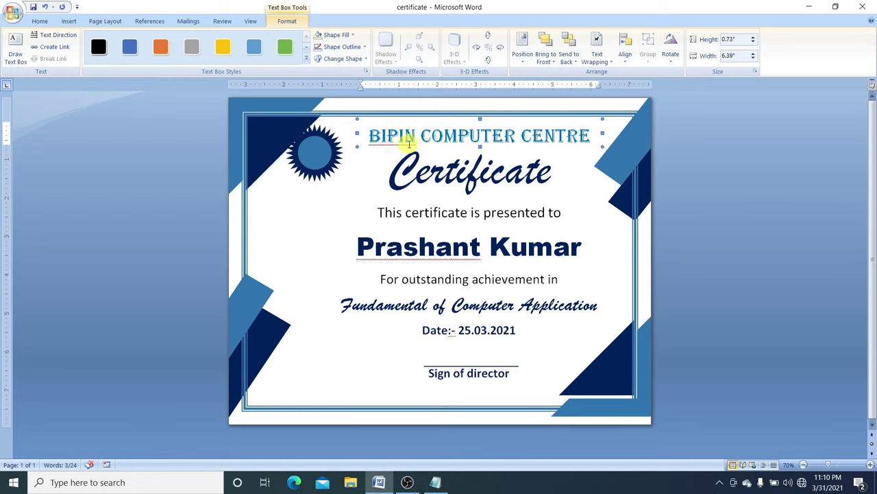
{"action": "right_click", "coordinate": [401, 139]}
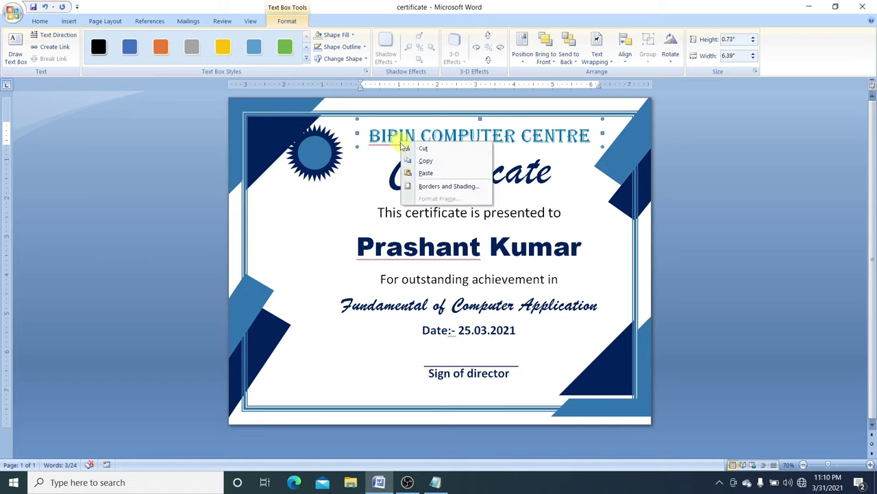
{"action": "left_click", "coordinate": [408, 135]}
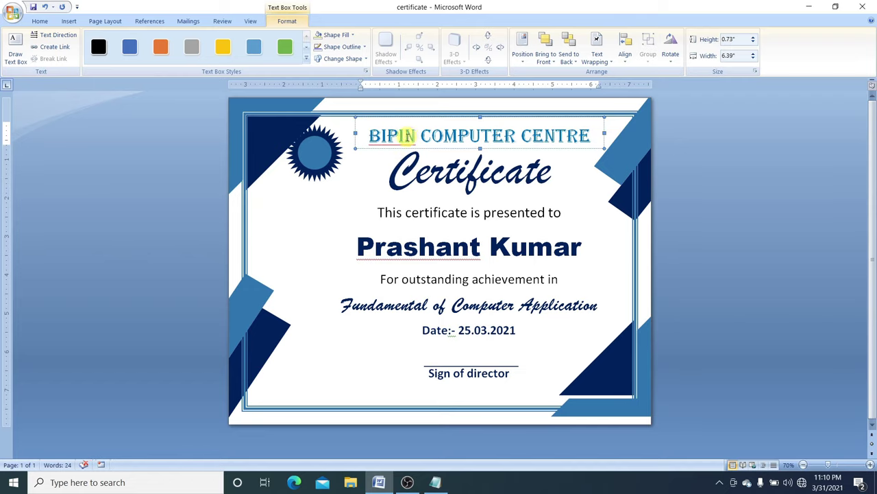
{"action": "right_click", "coordinate": [407, 137]}
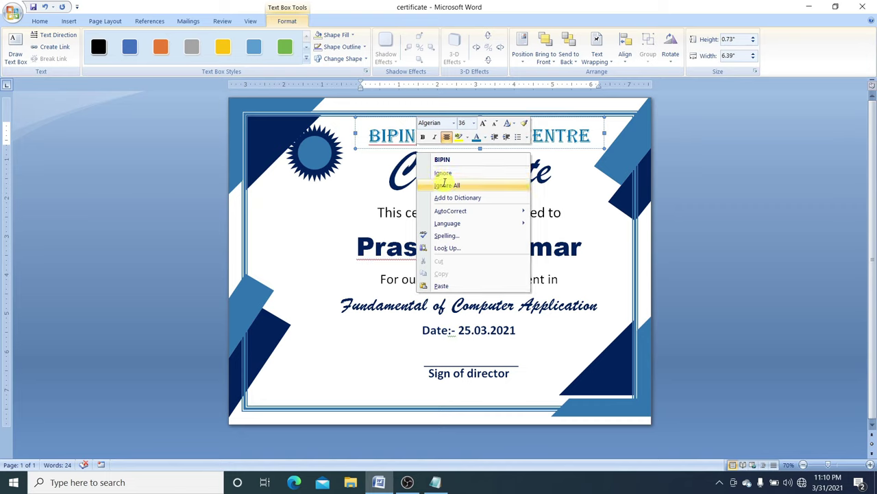
{"action": "left_click", "coordinate": [442, 176]}
{"action": "right_click", "coordinate": [403, 251]}
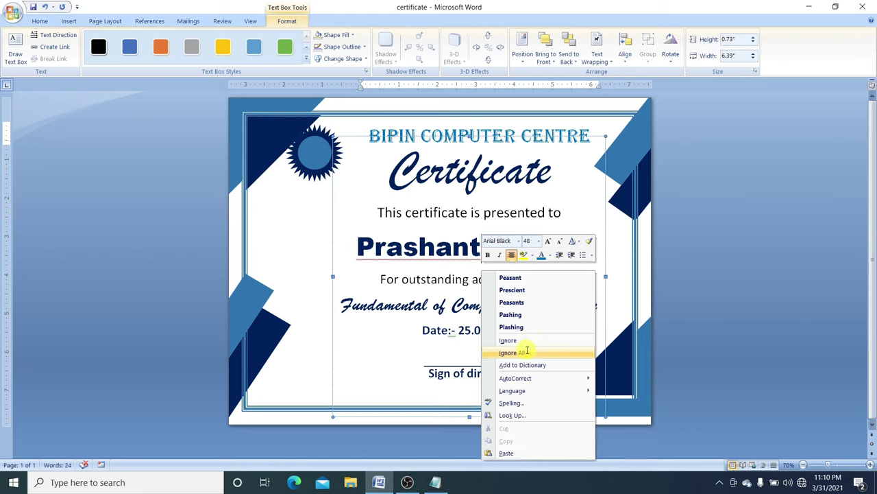
{"action": "left_click", "coordinate": [529, 351]}
Move the sun emblem slightly right and down
{"action": "left_click", "coordinate": [613, 225]}
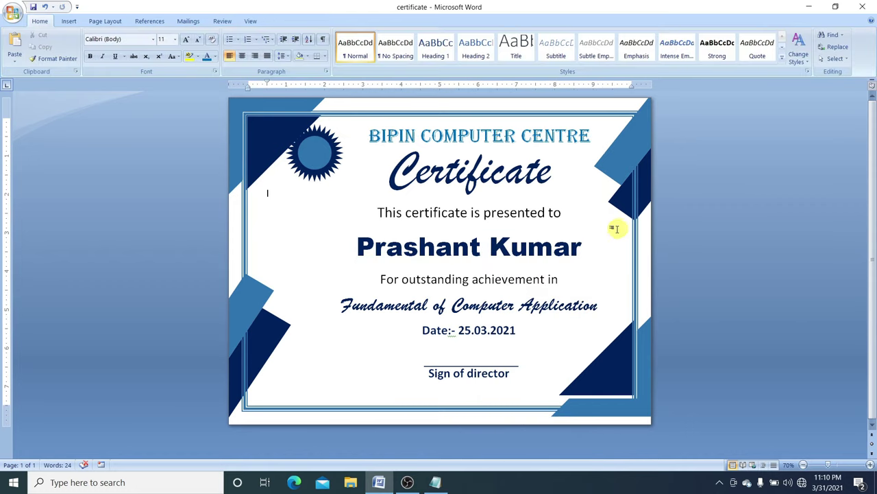
{"action": "left_click", "coordinate": [377, 232]}
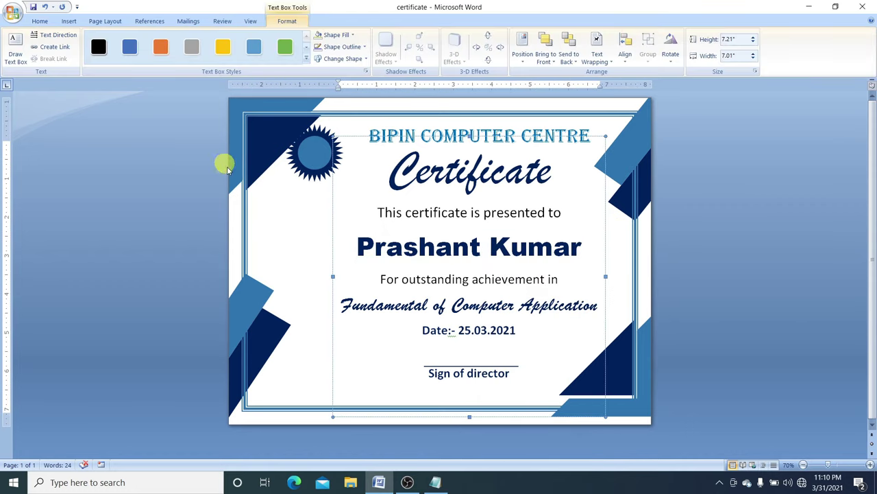
{"action": "left_click", "coordinate": [318, 212]}
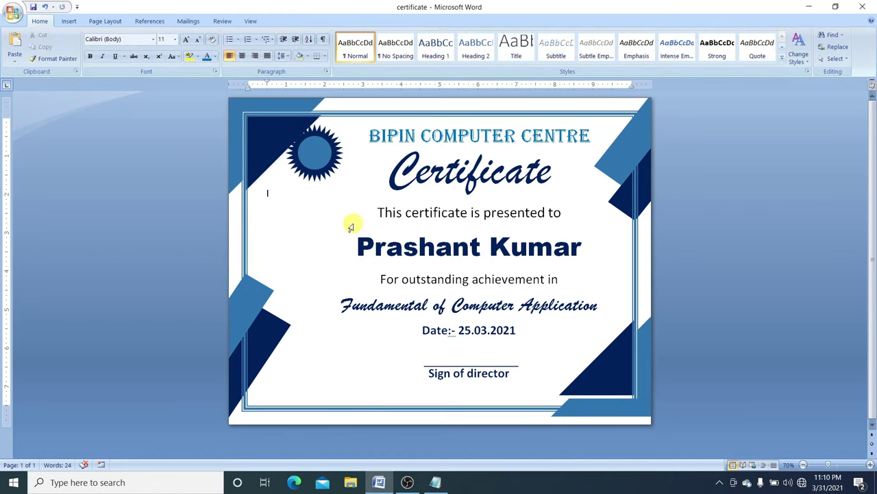
{"action": "left_click_drag", "start_coordinate": [351, 227], "coordinate": [321, 251]}
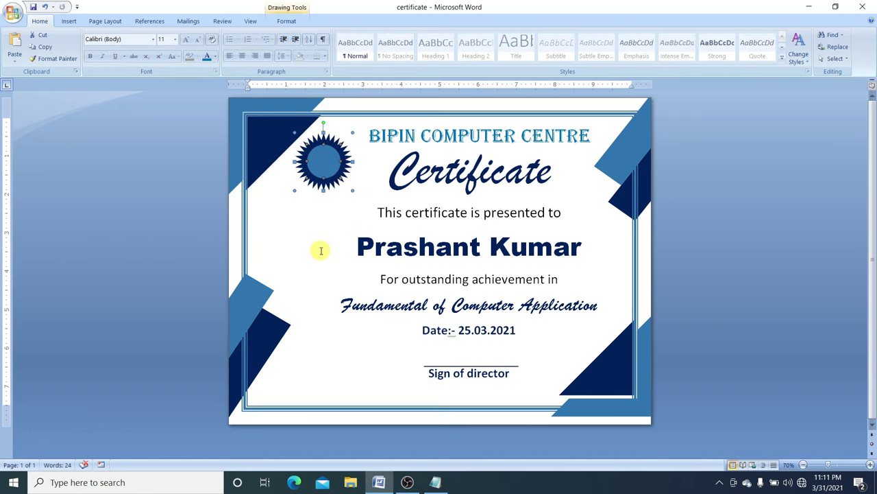